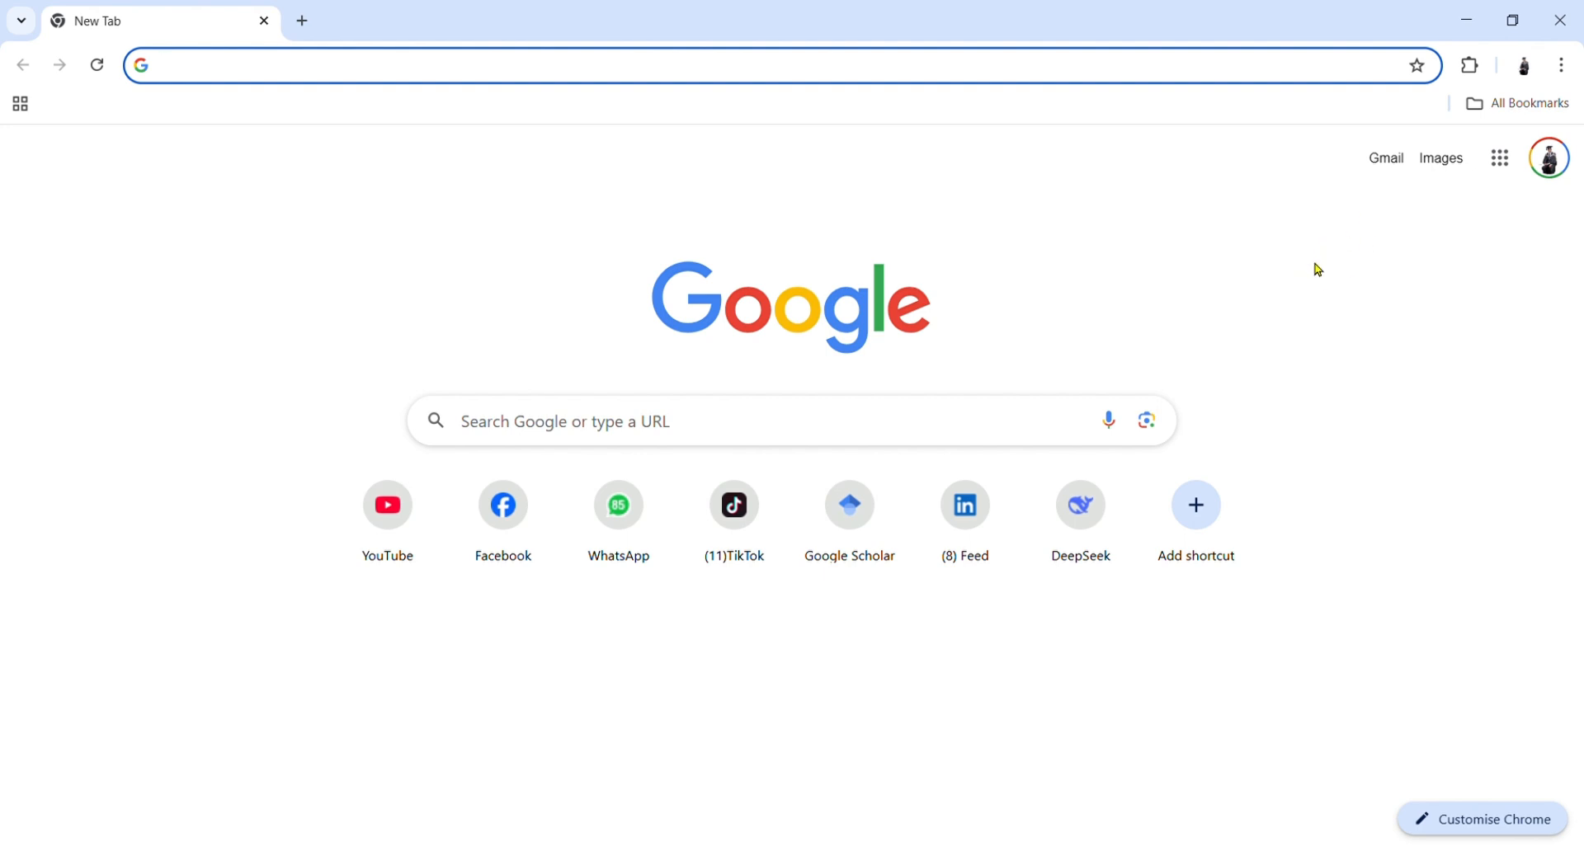
Open Gmail, star the YouTube email about 'How To Upload On YouTube to Get More Views In 2025' and view the starred messages
left_click(1390, 159)
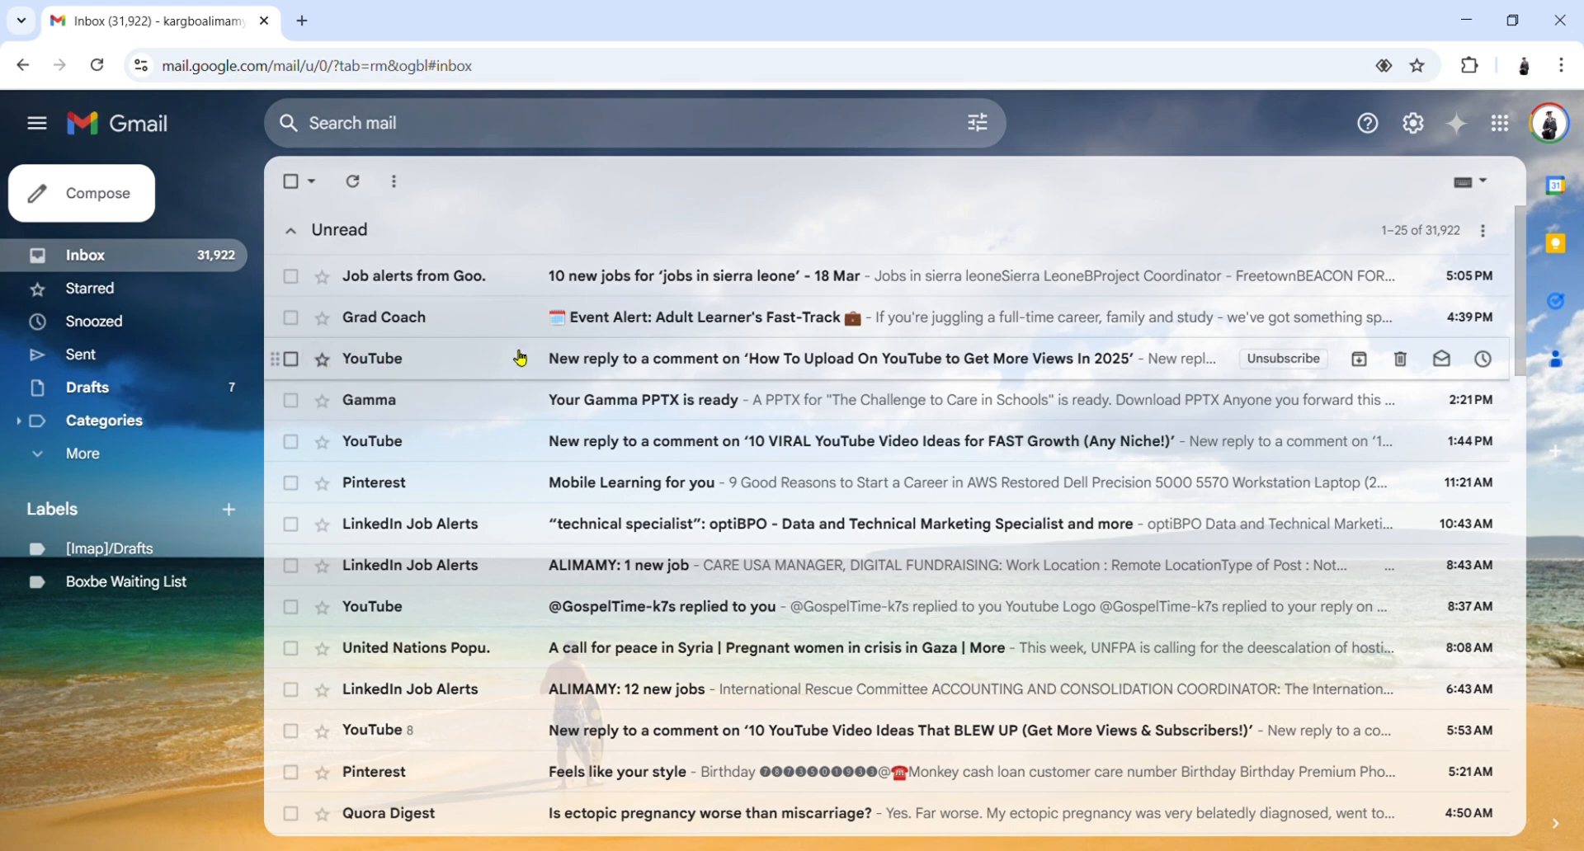
left_click(323, 359)
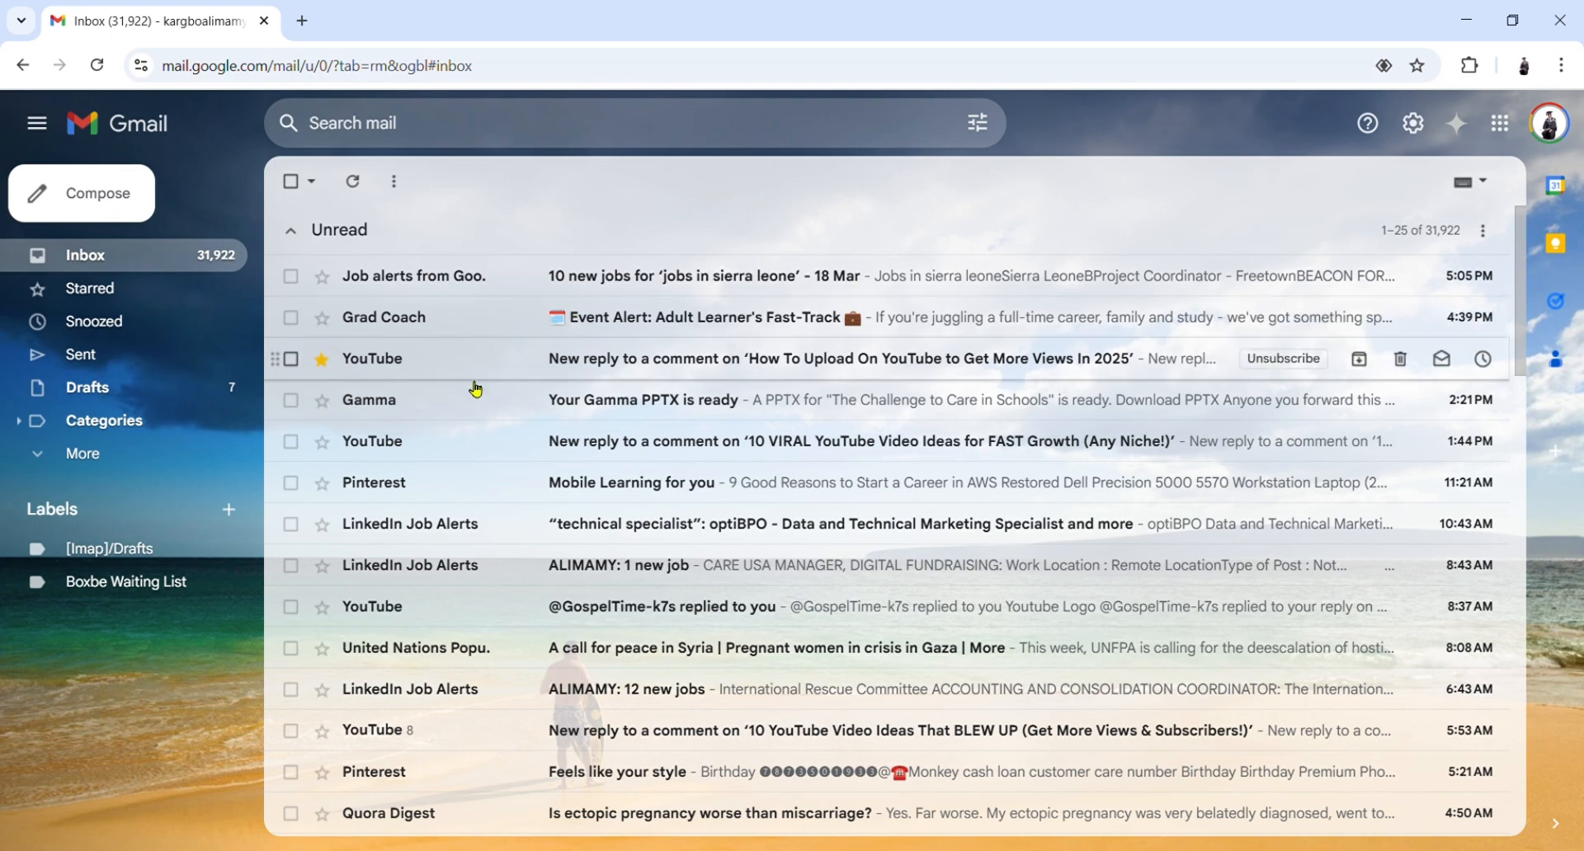
left_click(93, 297)
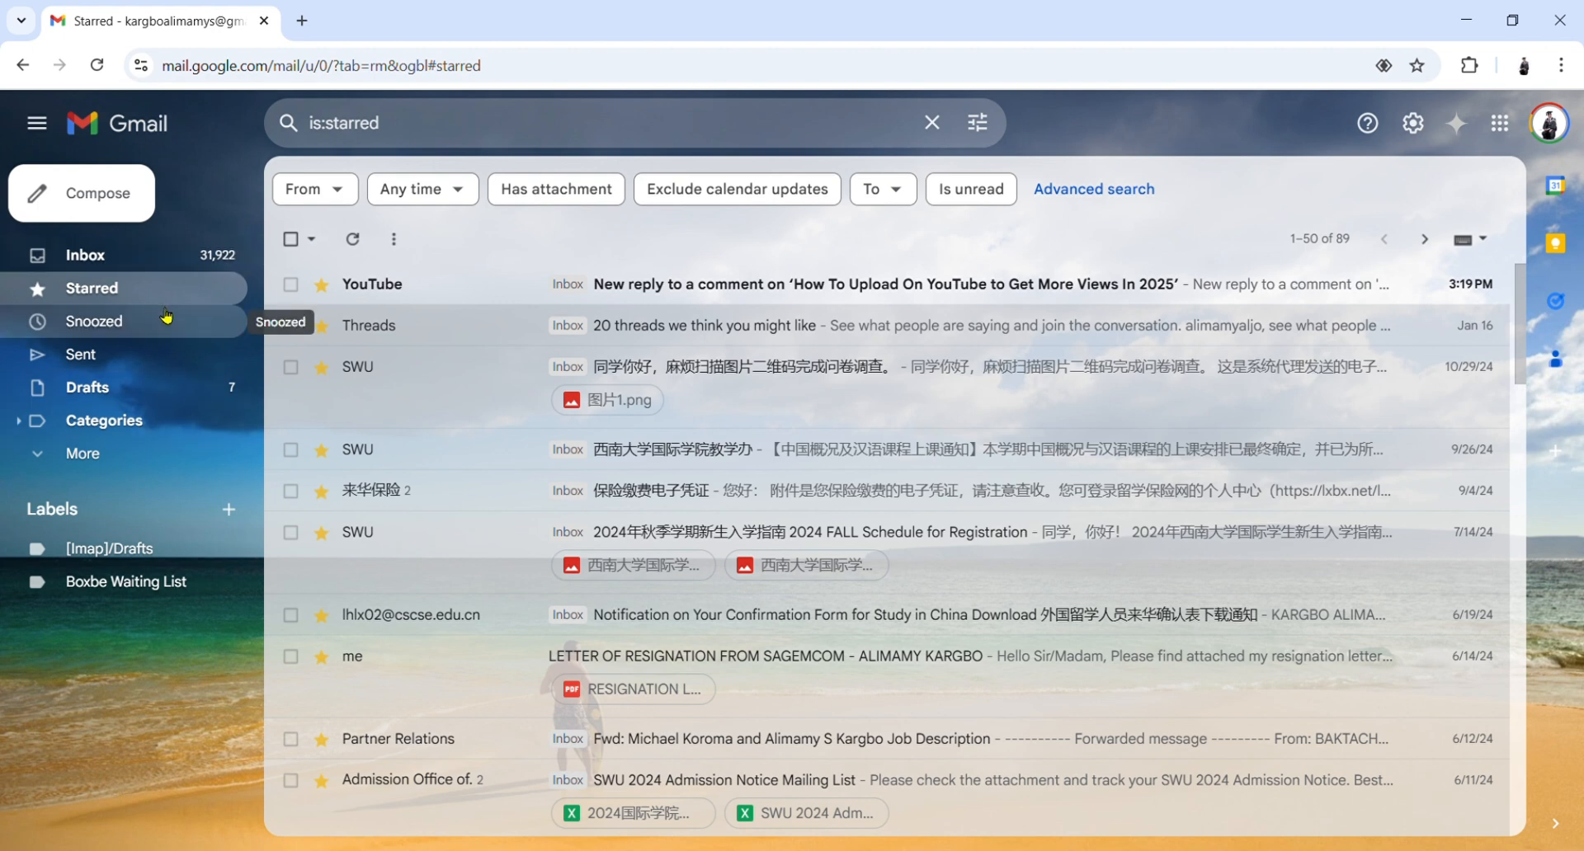
View the Sent, Drafts and Spam folders and return to the inbox
left_click(95, 356)
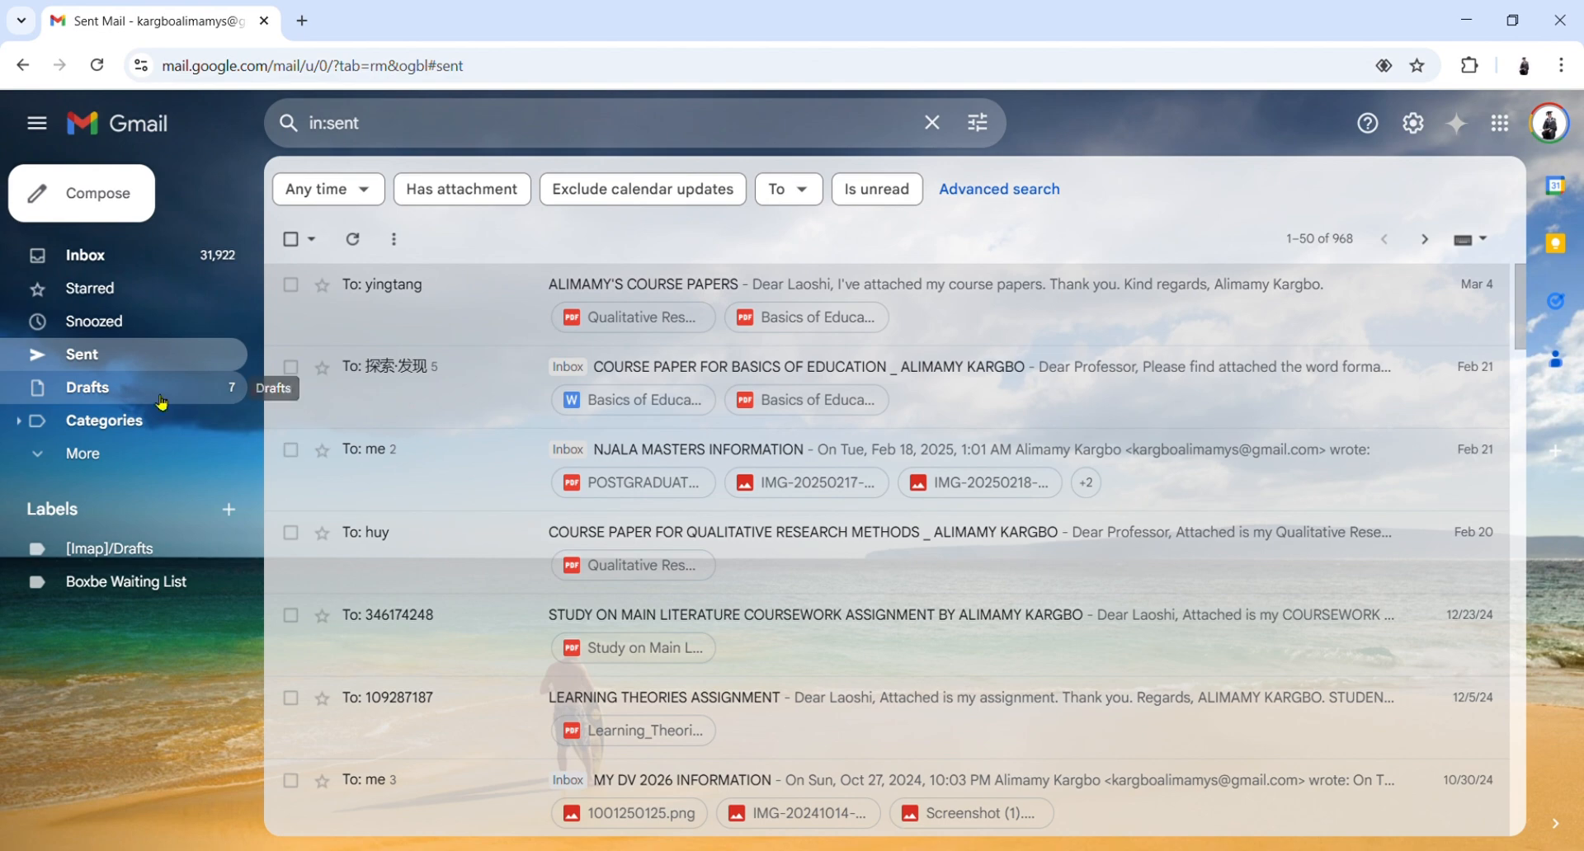
left_click(132, 401)
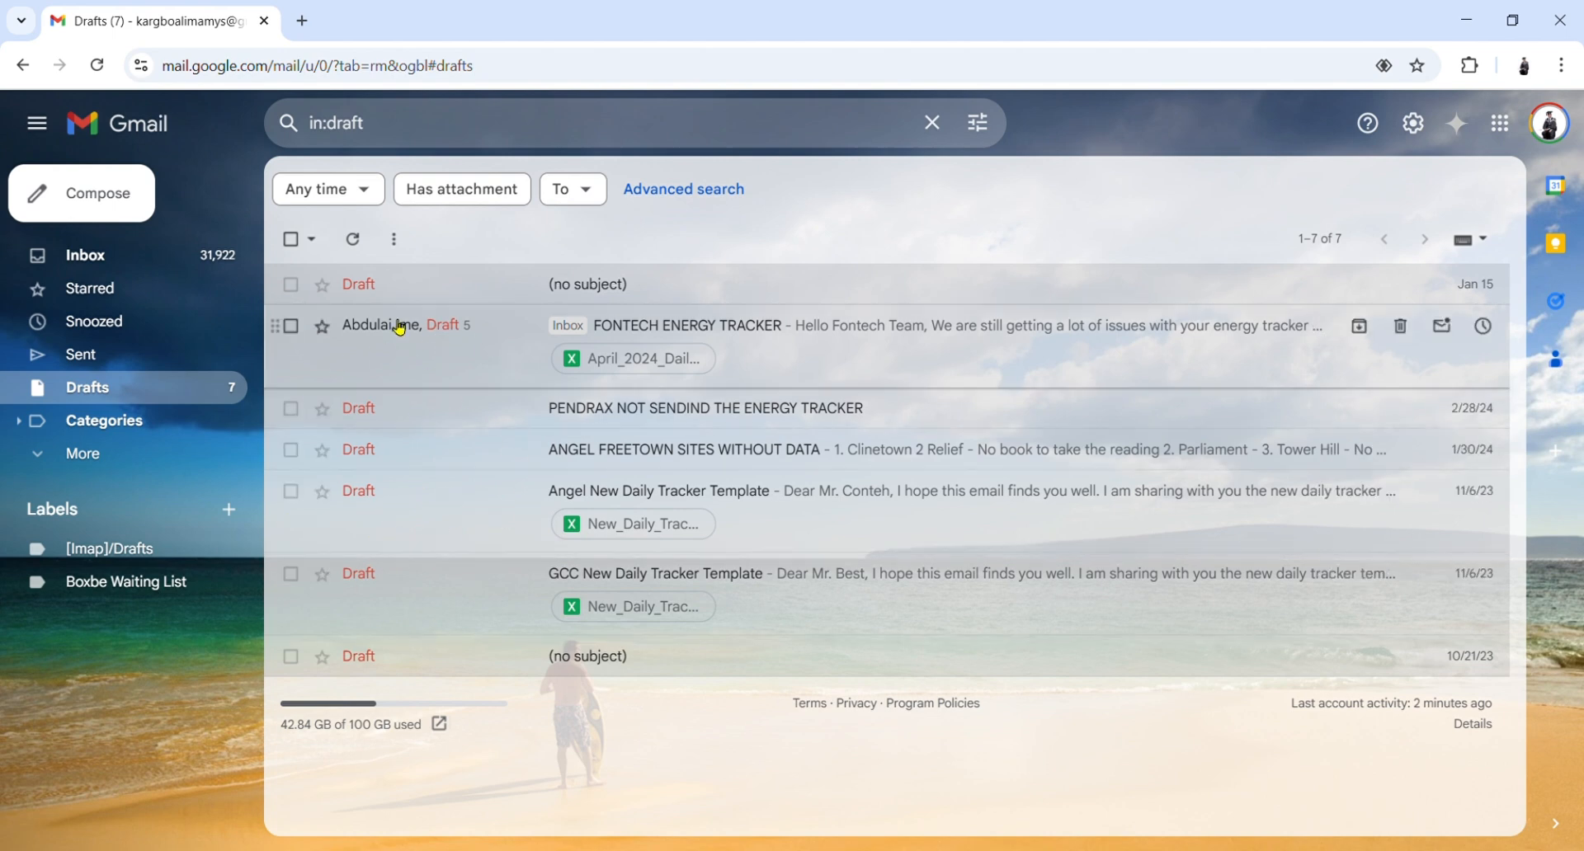
left_click(34, 456)
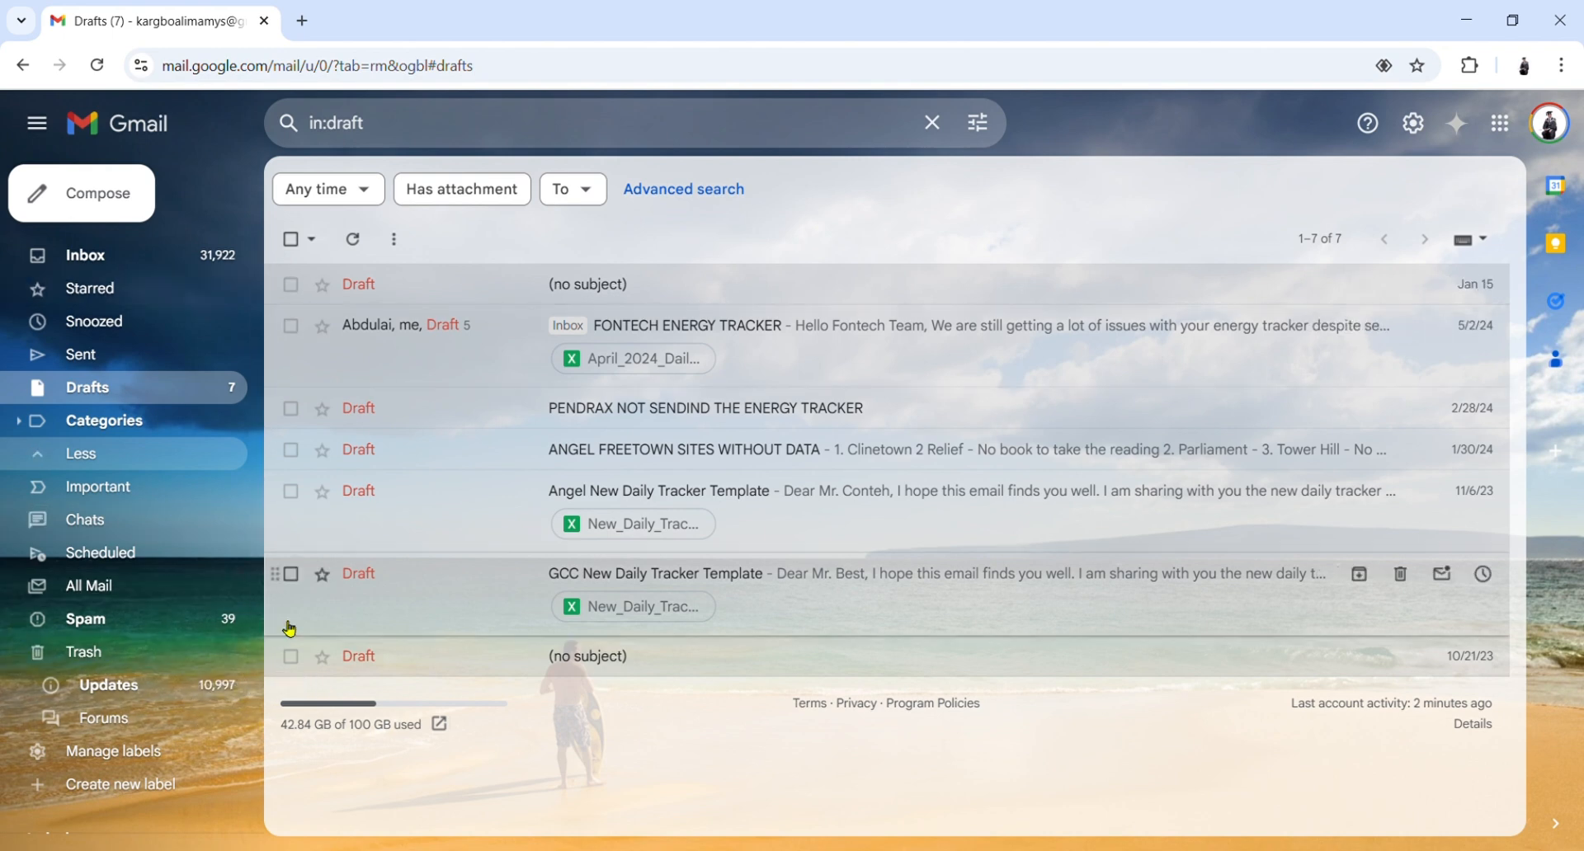
left_click(93, 629)
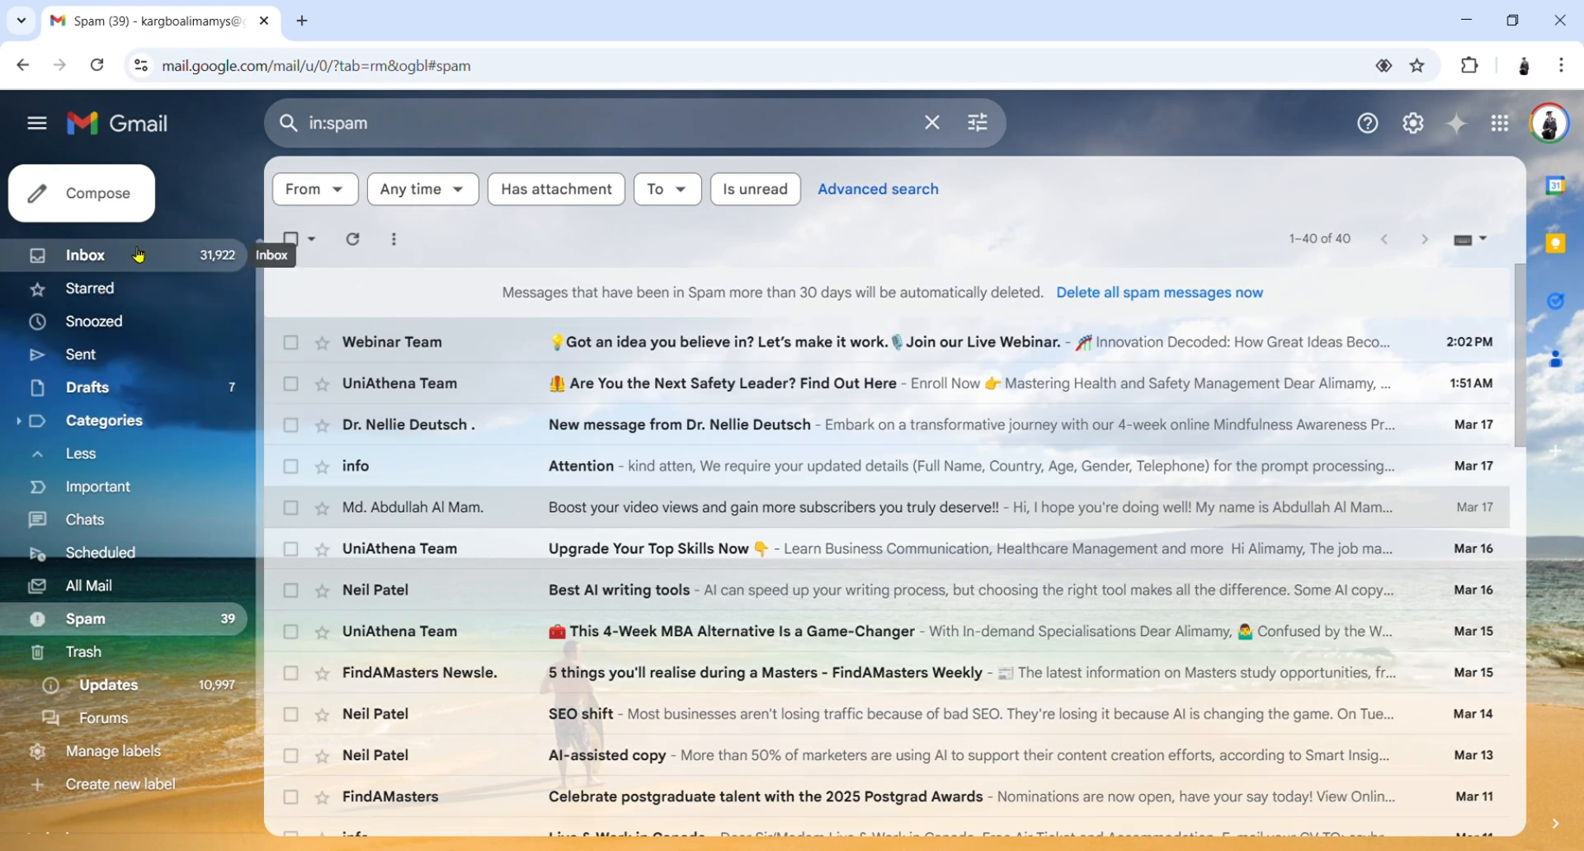
left_click(192, 265)
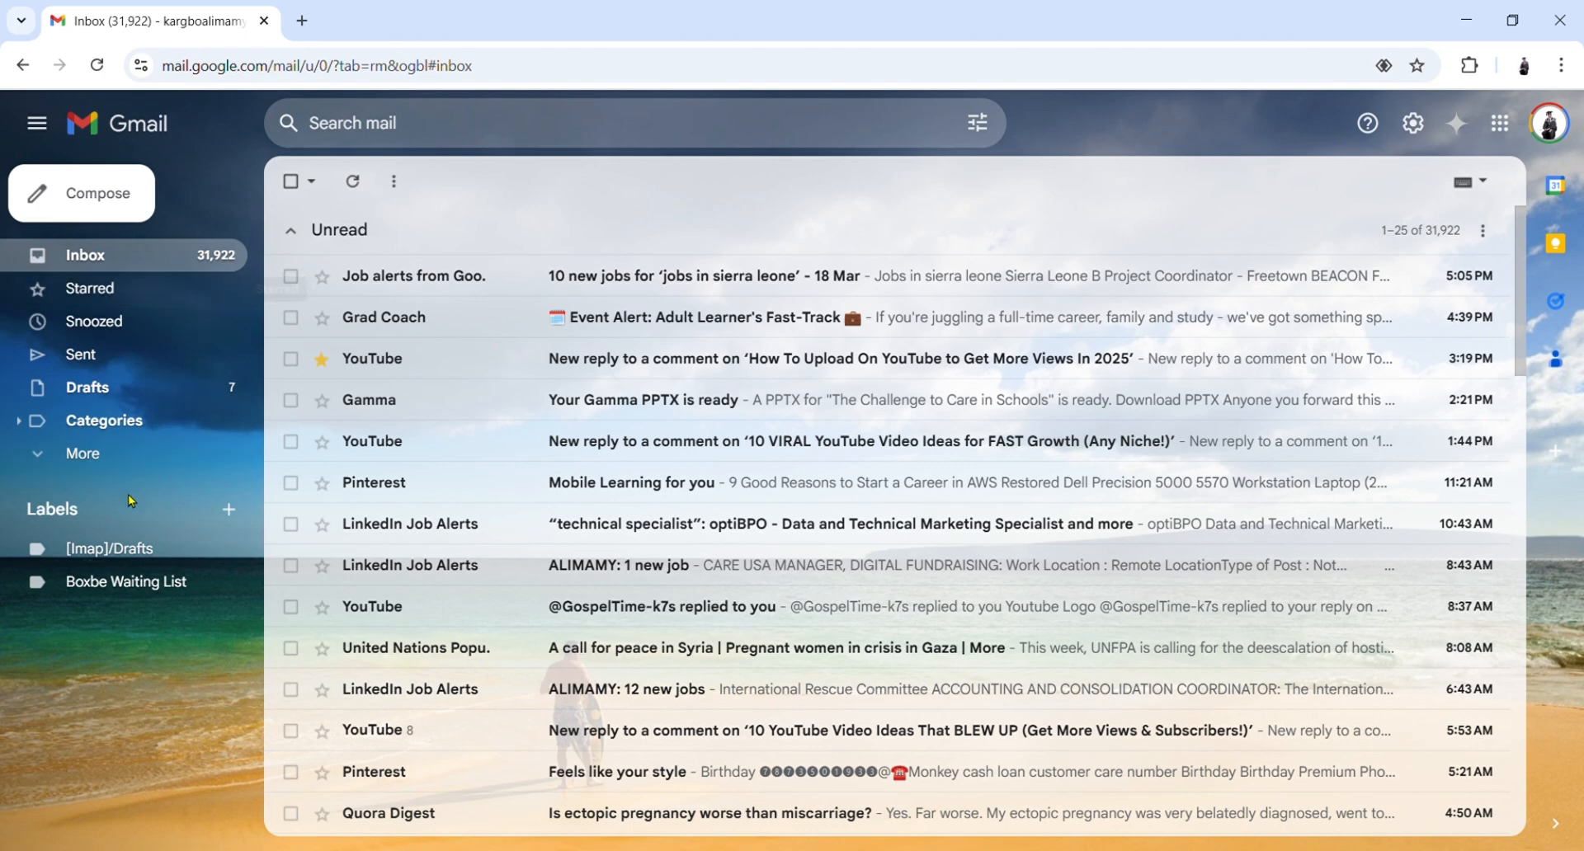
Expand the full folder list, look through Spam and Trash, and go back to the inbox
left_click(50, 469)
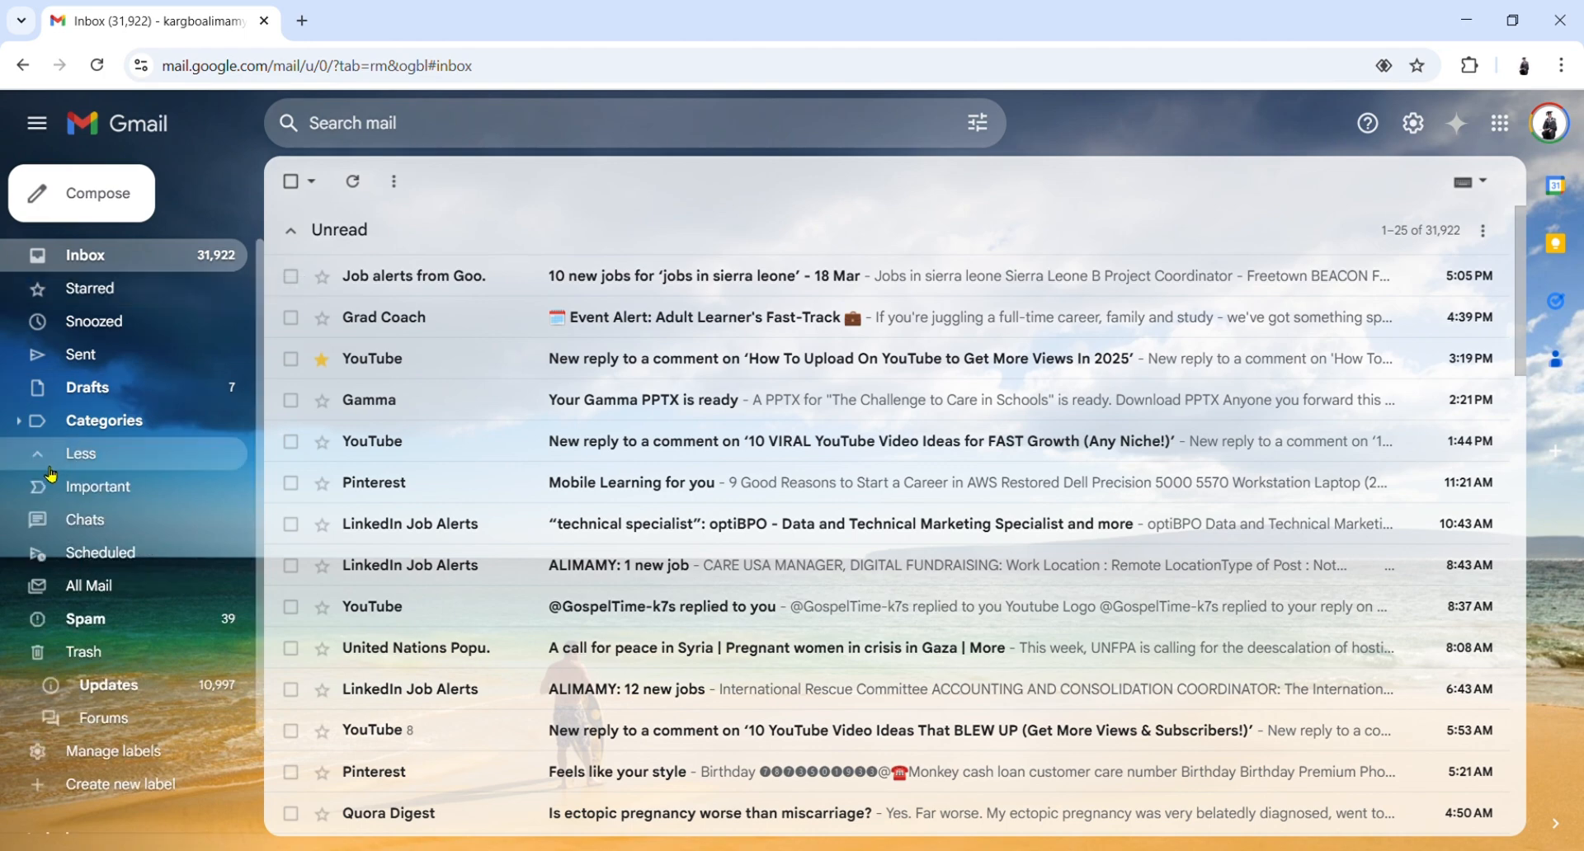
left_click(132, 623)
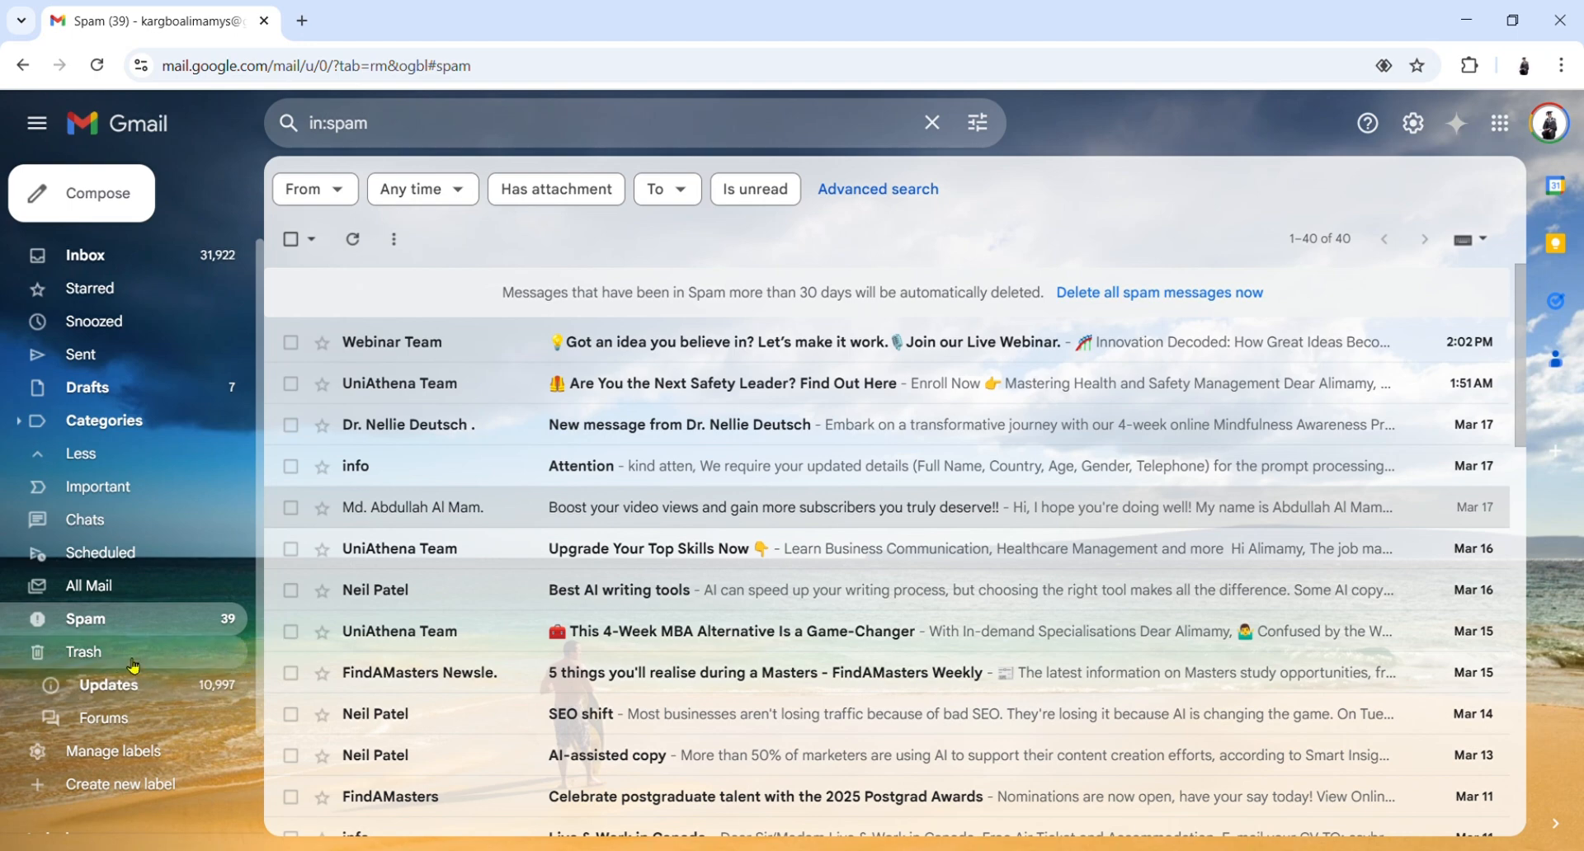
left_click(132, 656)
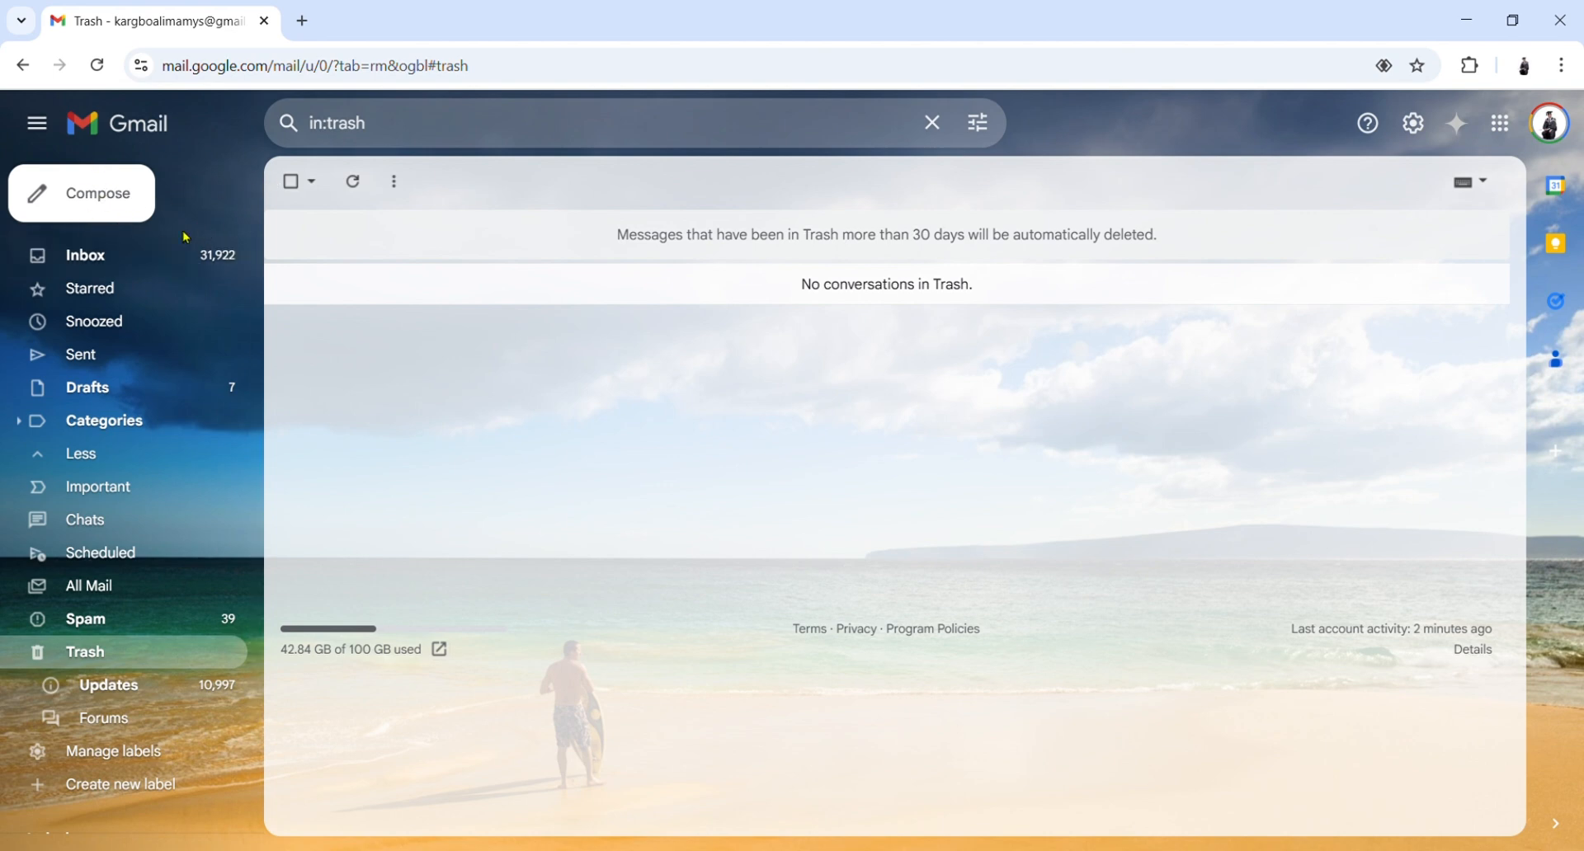
left_click(121, 254)
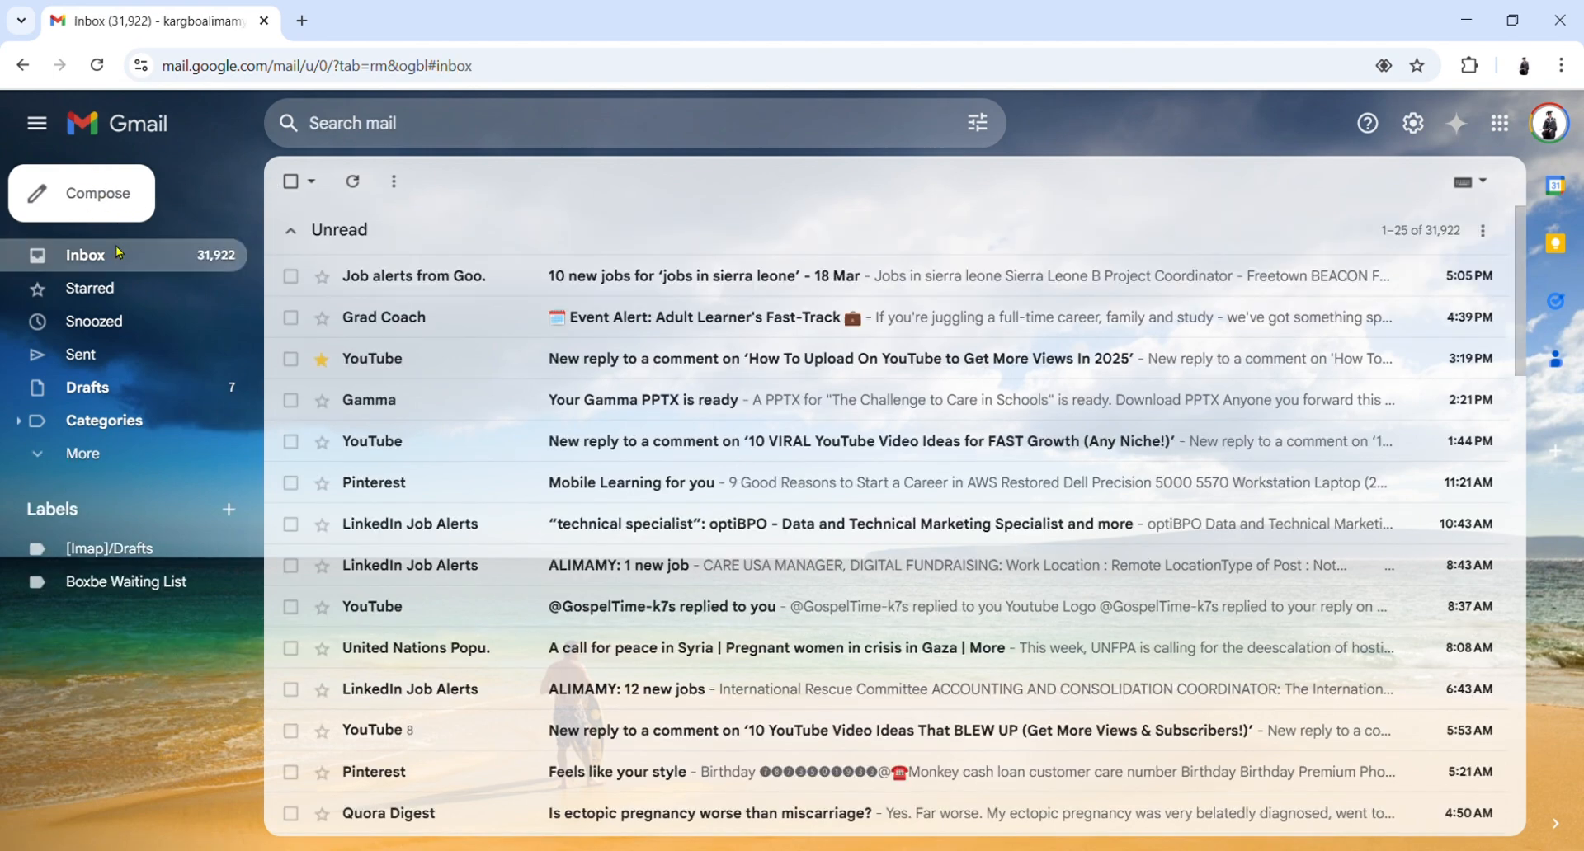
Start a new email and enter the recipient's e-mail address using the suggested contact
left_click(120, 204)
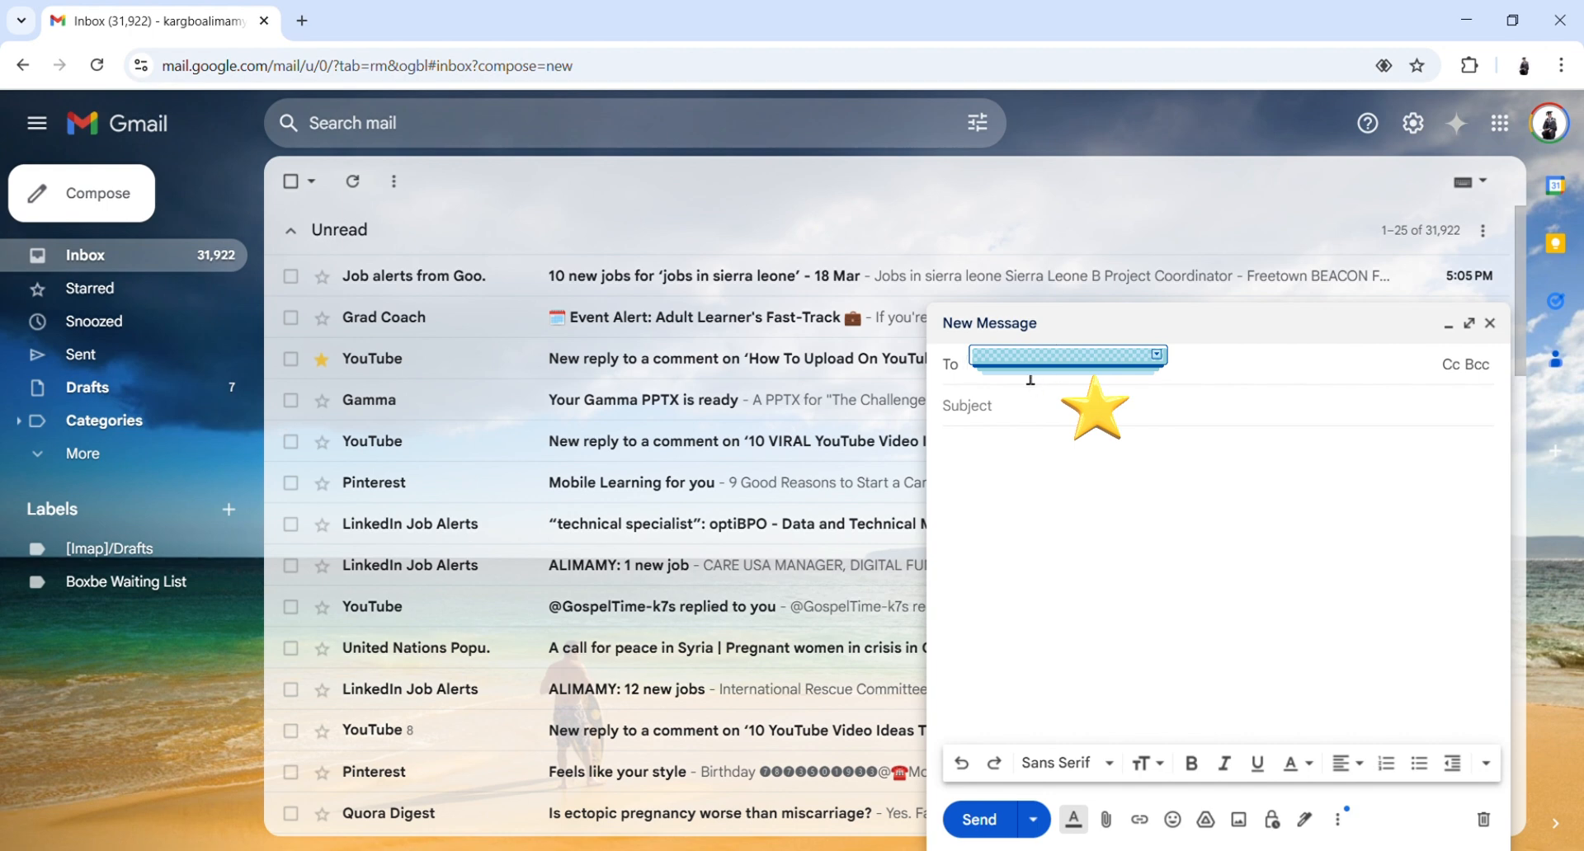
type("t")
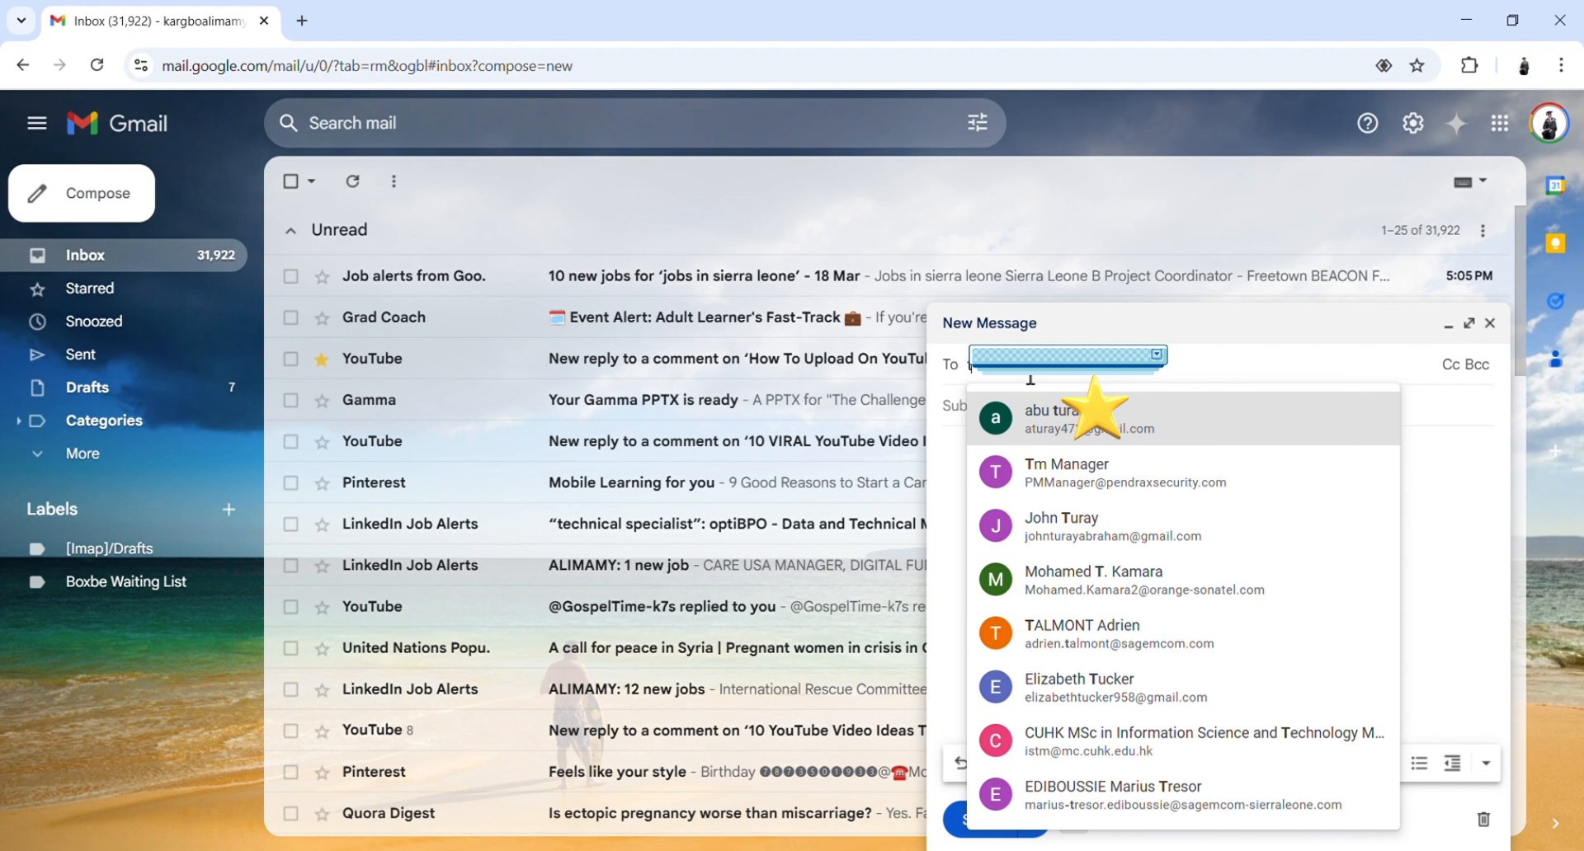
key("BackSpace")
type("y")
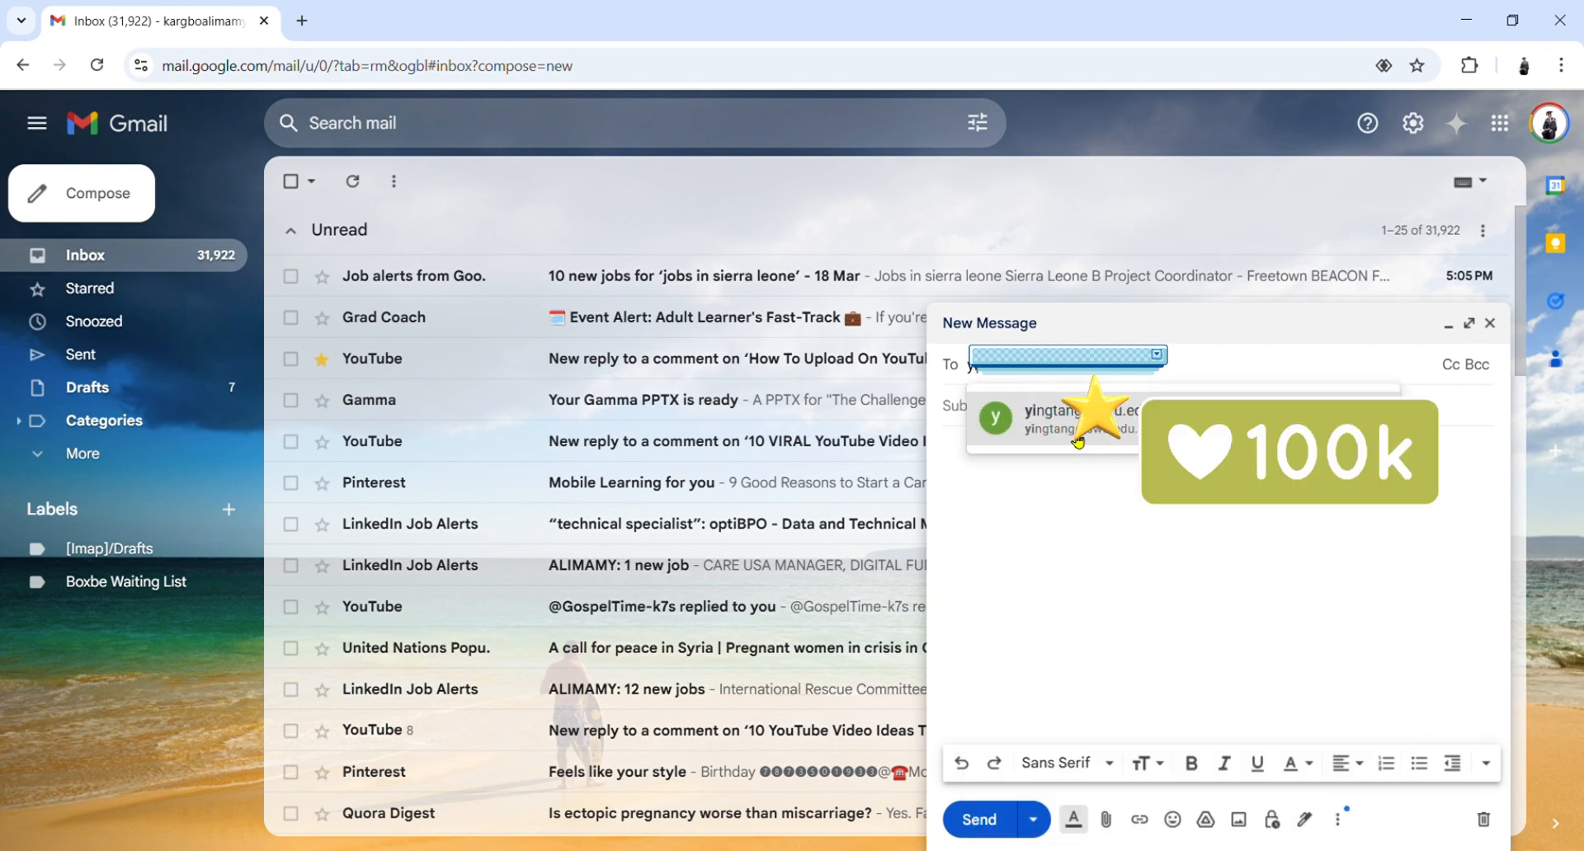
left_click(1125, 416)
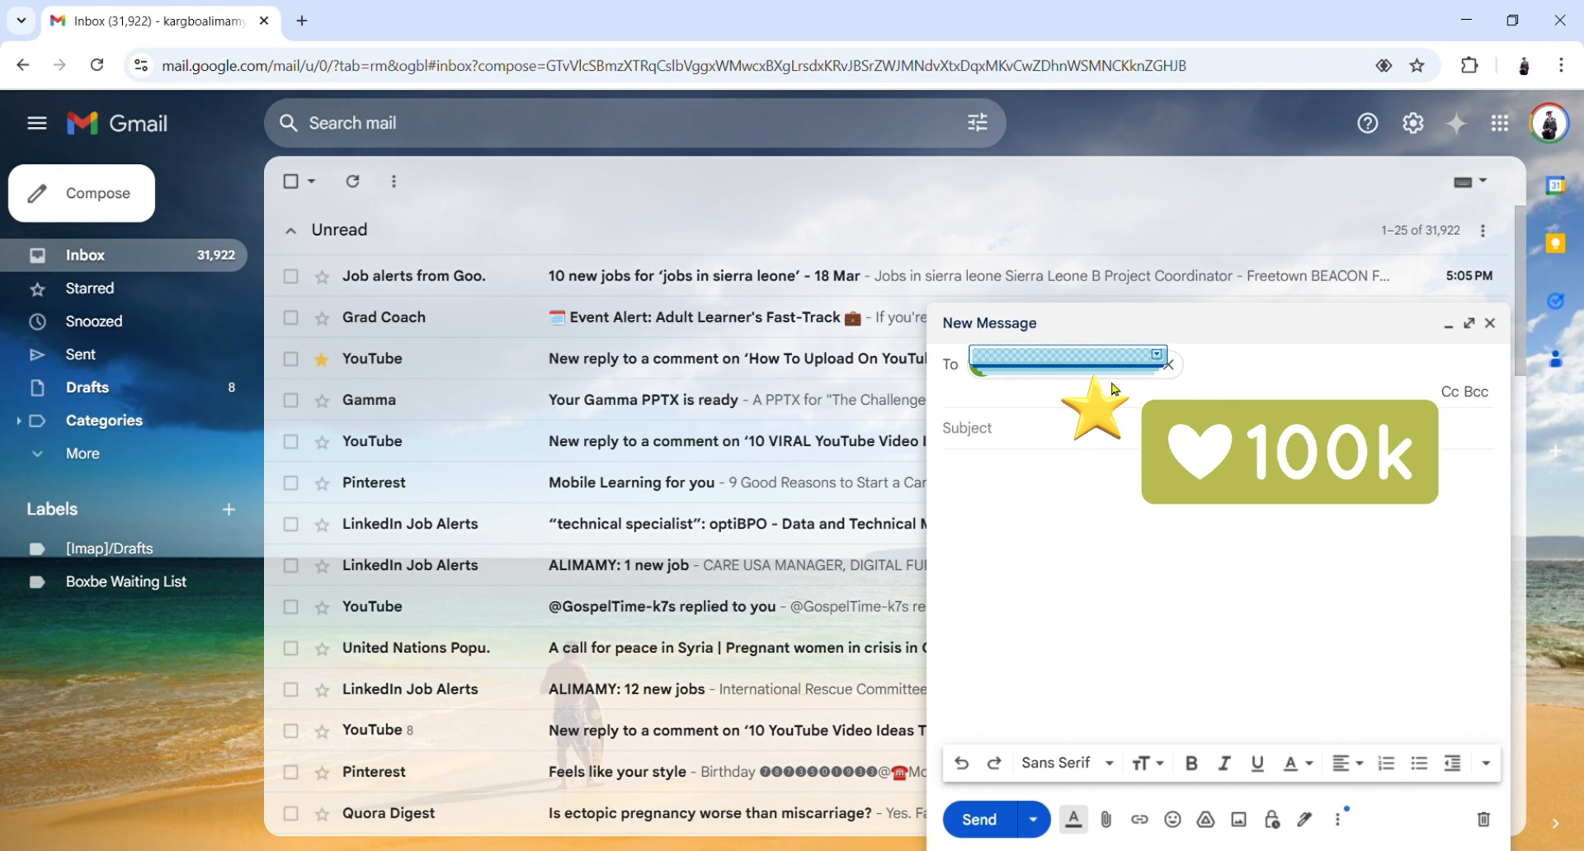
mouse_move(1146, 377)
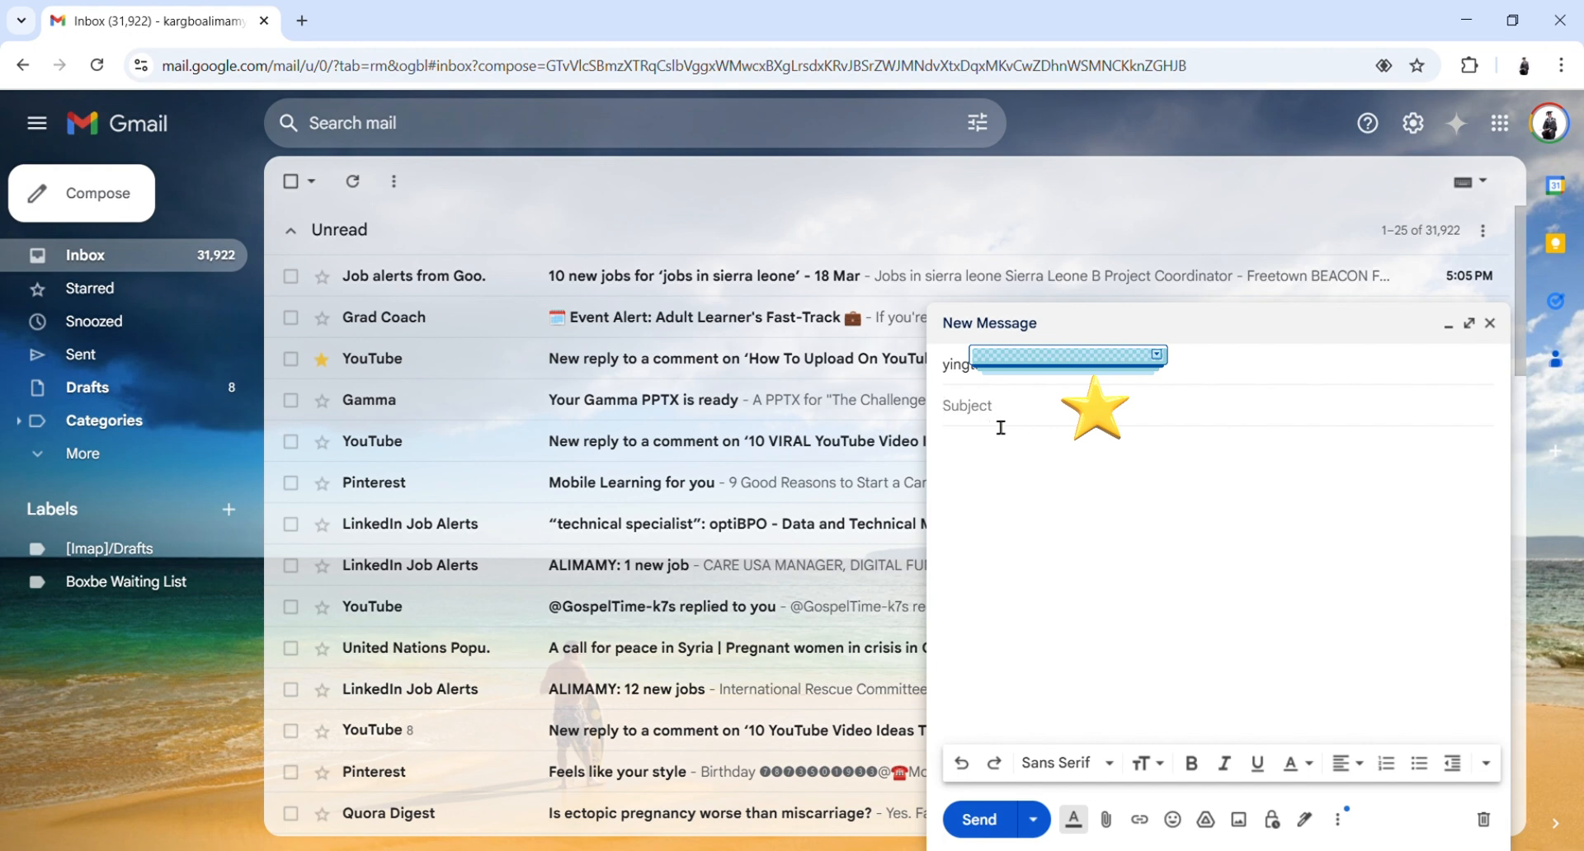
type("APP")
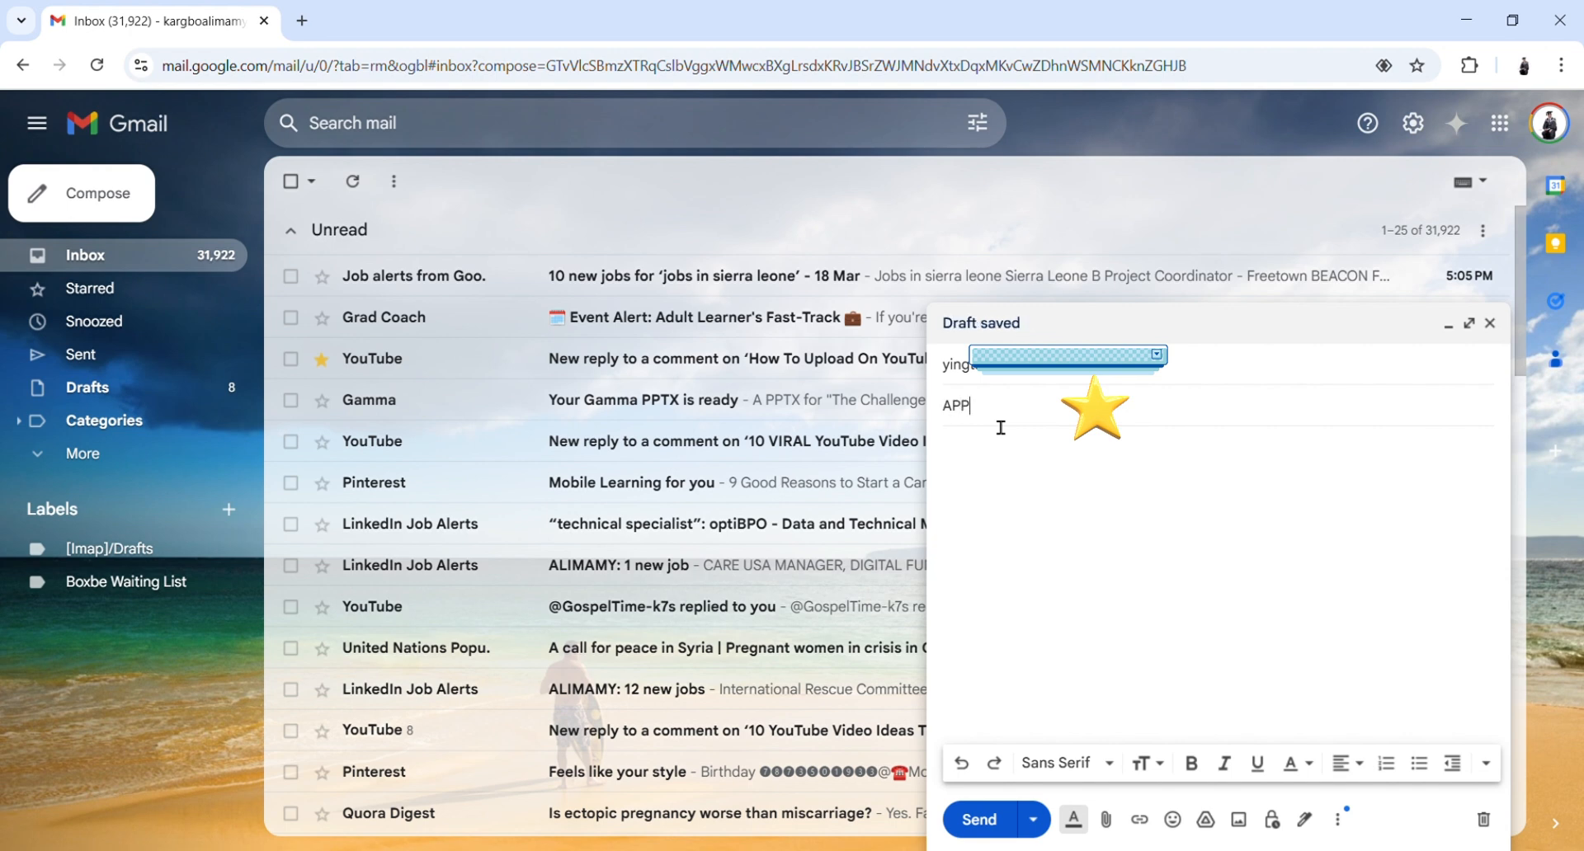
type("LICATION LETTE")
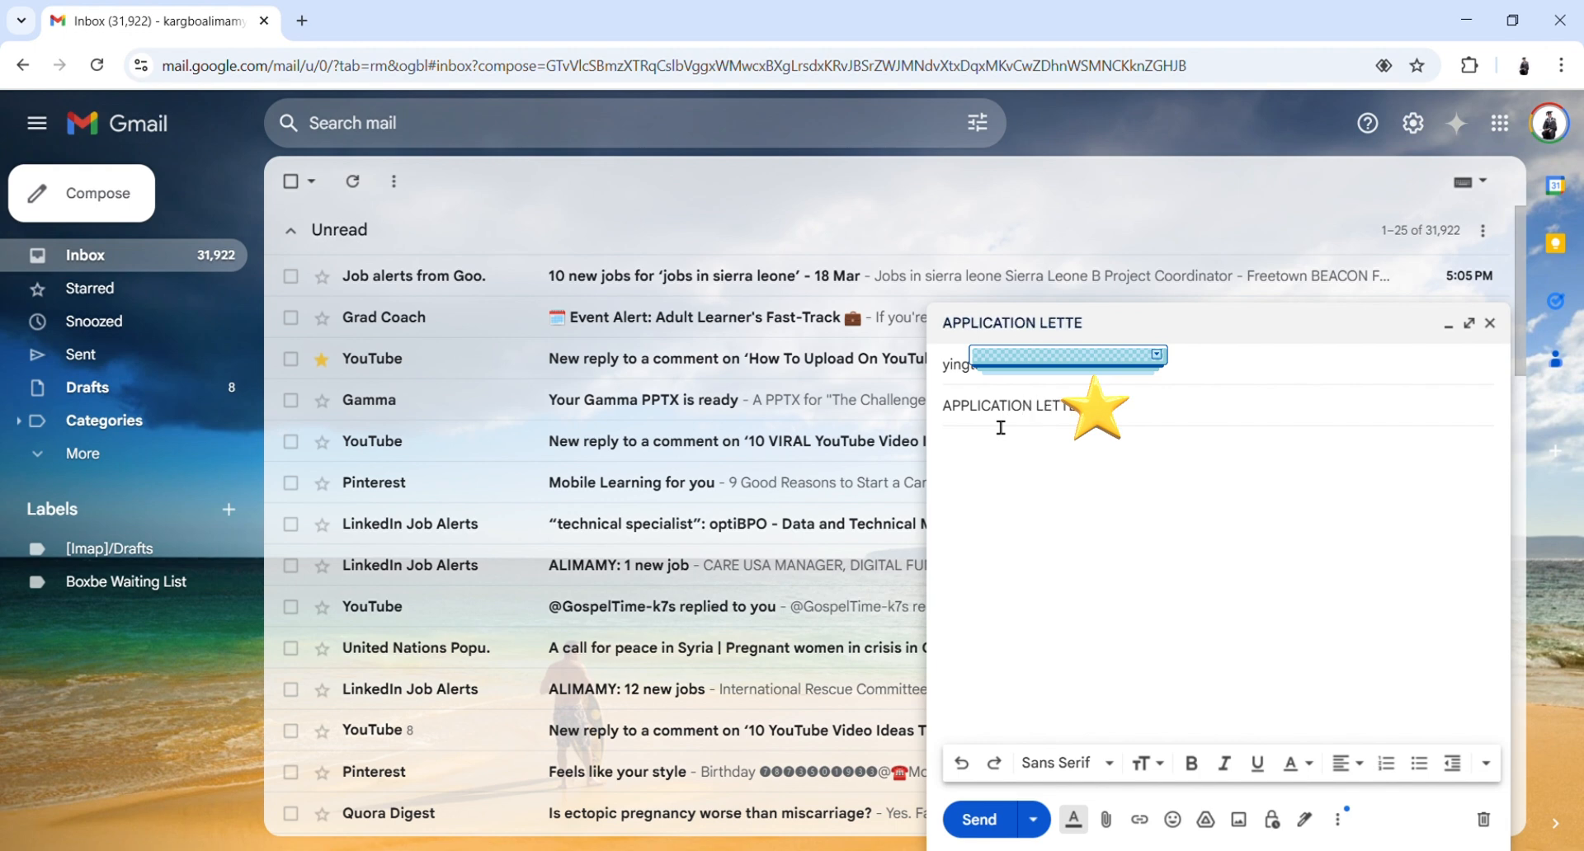
type("R FOR THE POSITION OF ICT ")
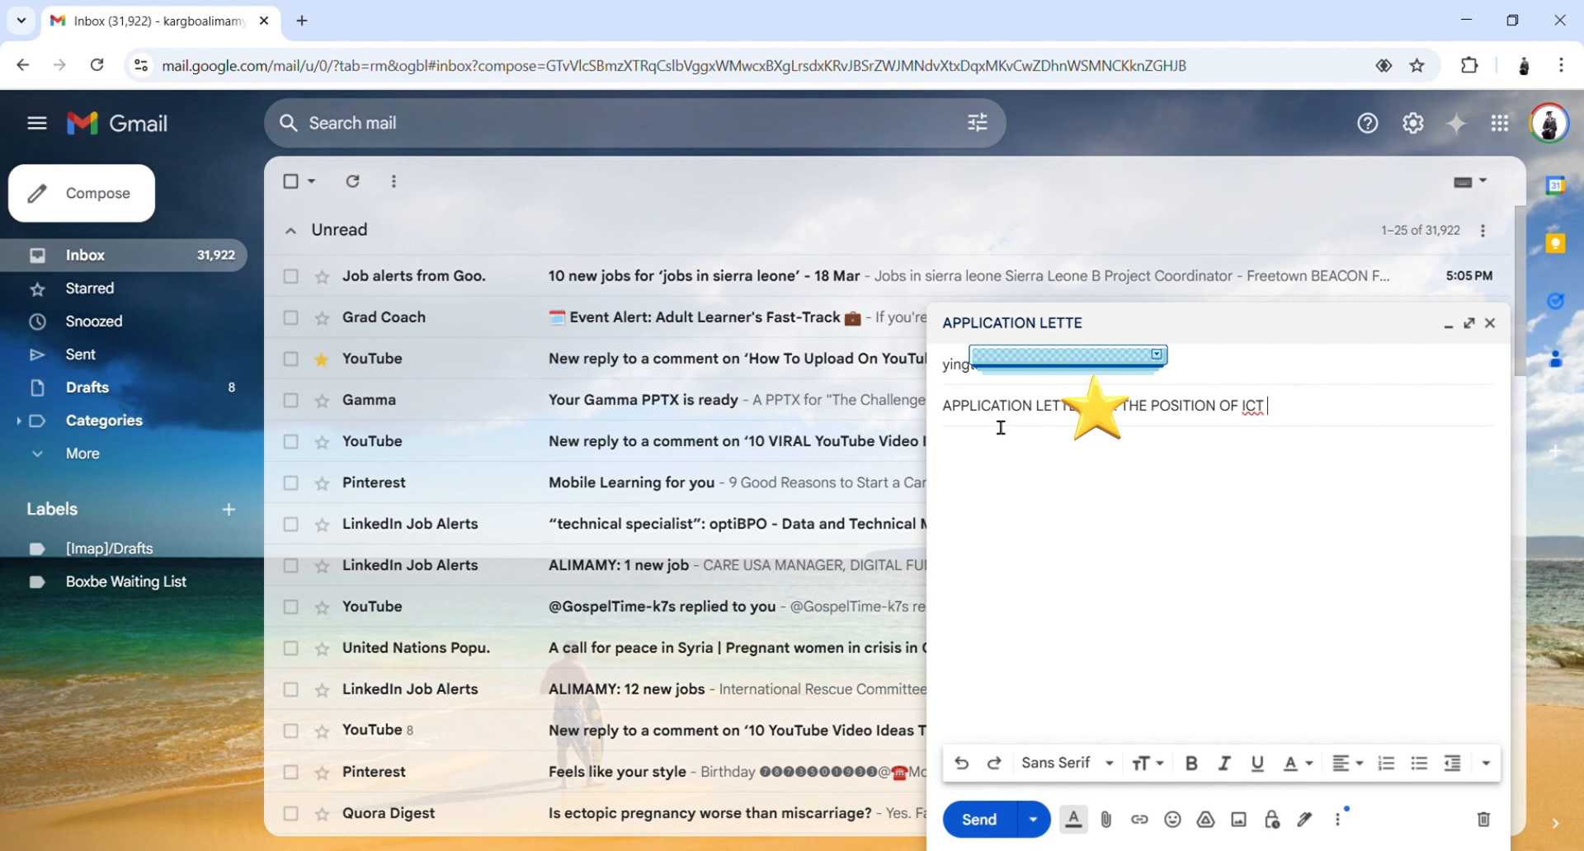
type("MANAGE")
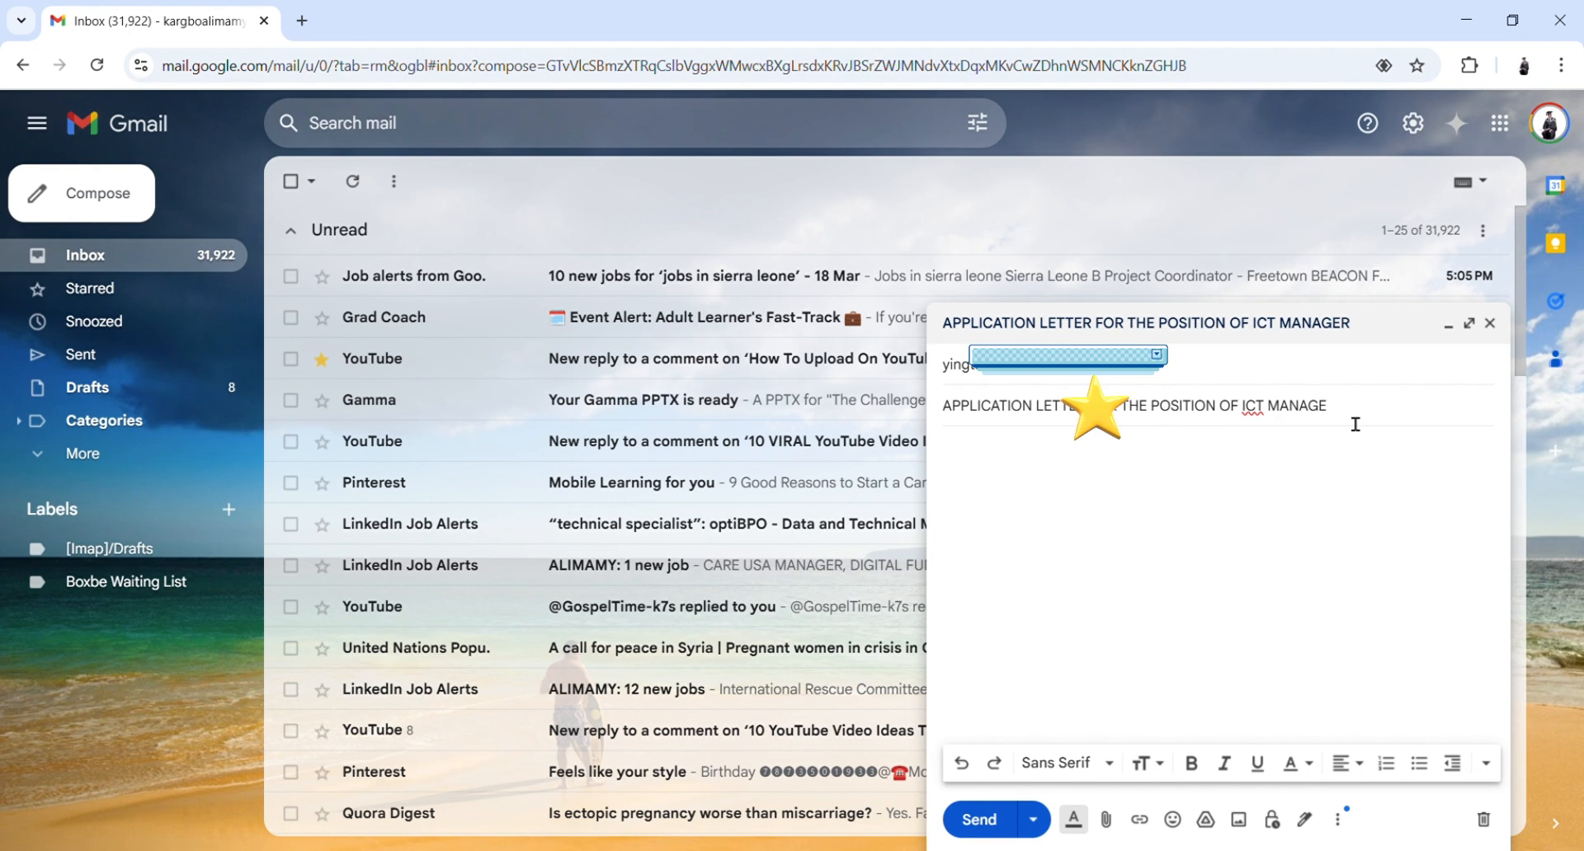
key("BackSpace")
key("BackSpace")
key("BackSpace")
key("BackSpace")
key("BackSpace")
key("BackSpace")
key("BackSpace")
key("BackSpace")
key("BackSpace")
key("BackSpace")
key("BackSpace")
key("BackSpace")
key("BackSpace")
key("BackSpace")
key("BackSpace")
key("BackSpace")
key("BackSpace")
key("BackSpace")
key("BackSpace")
key("BackSpace")
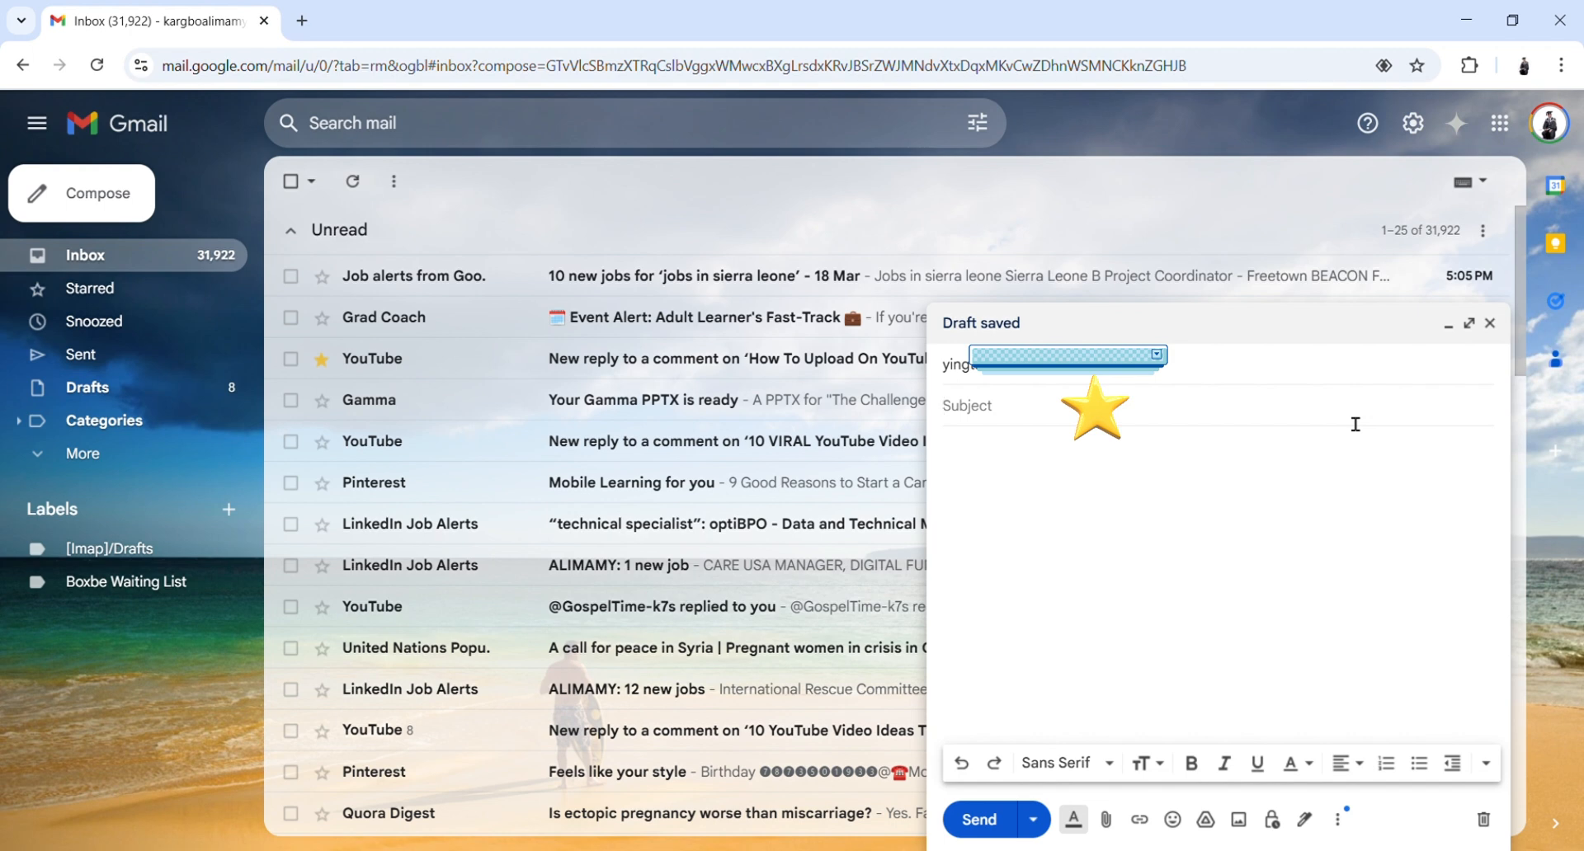
Set the email subject to "LITERATURE REVIEW AND DISCUSSION WITH TEACHERS"
type("LITE")
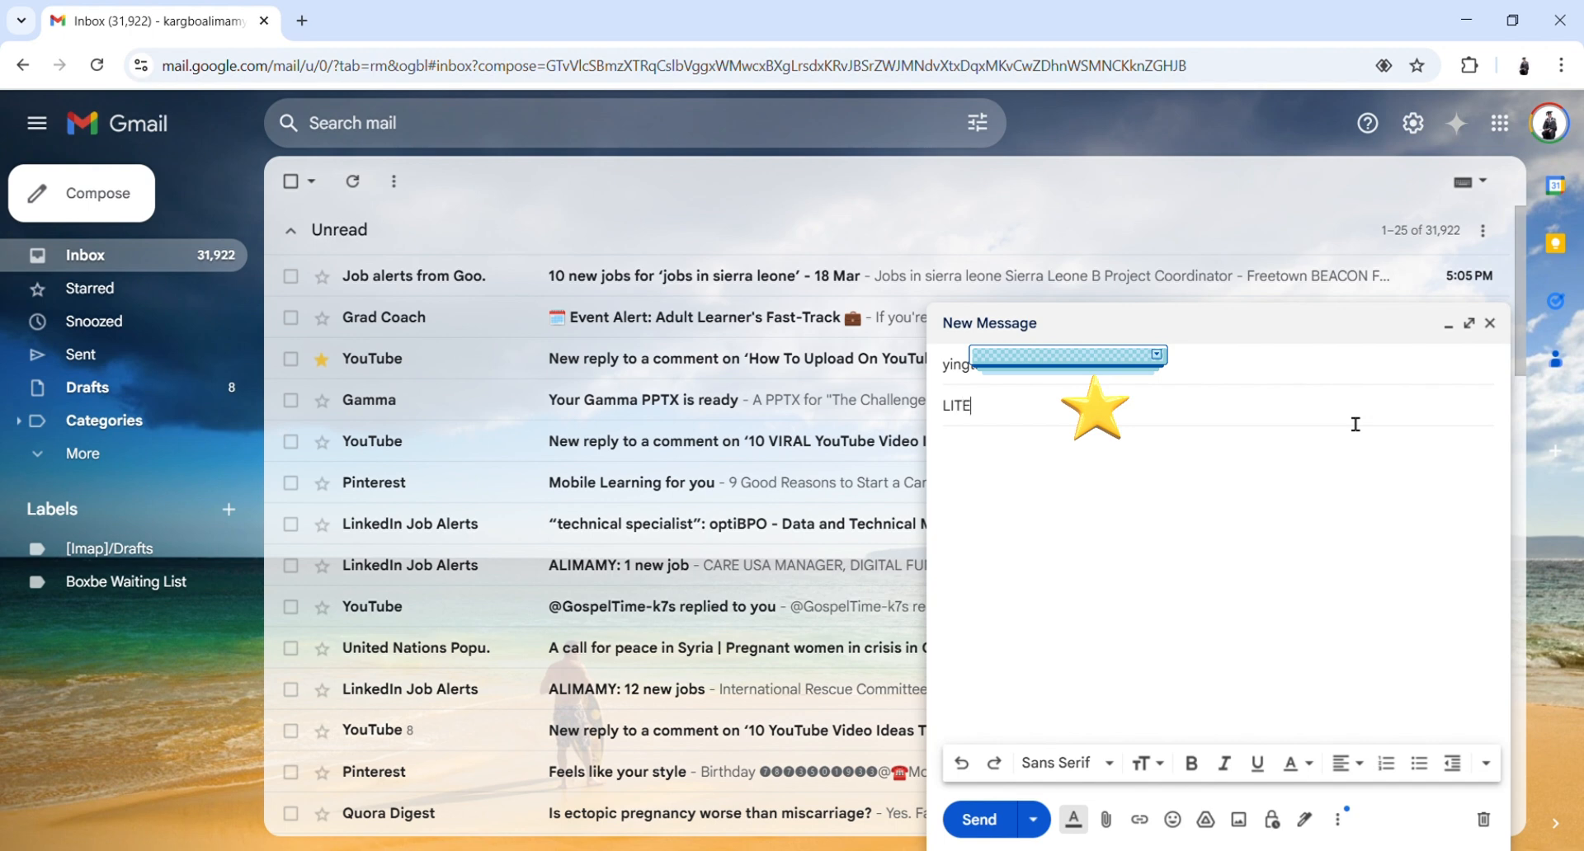
type("RATURE REVIEW AND DISC")
type("USSION")
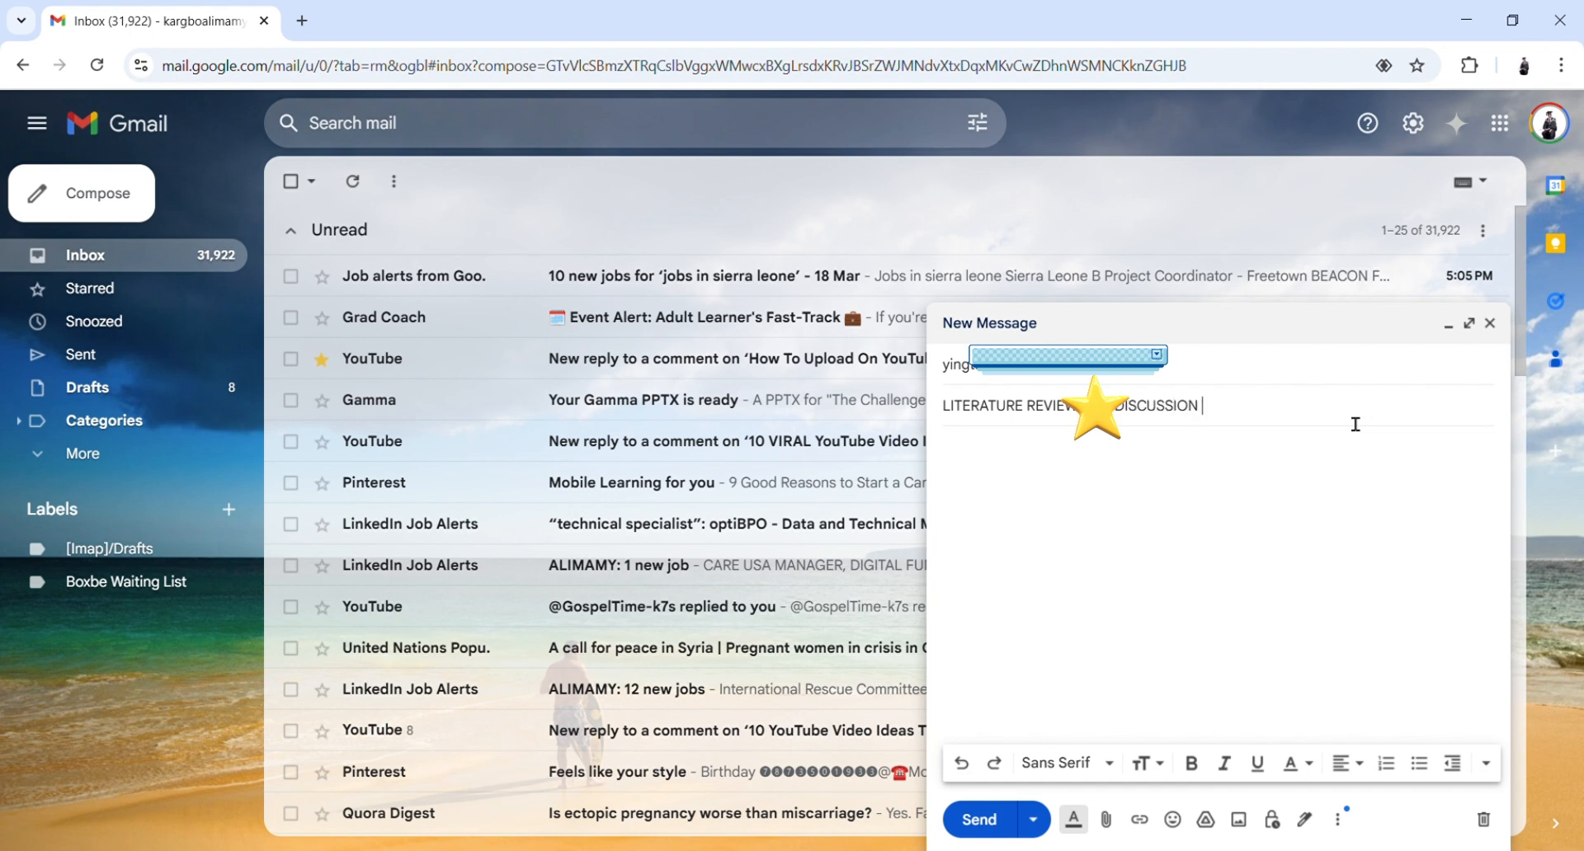
type(" WITH TEACHERS")
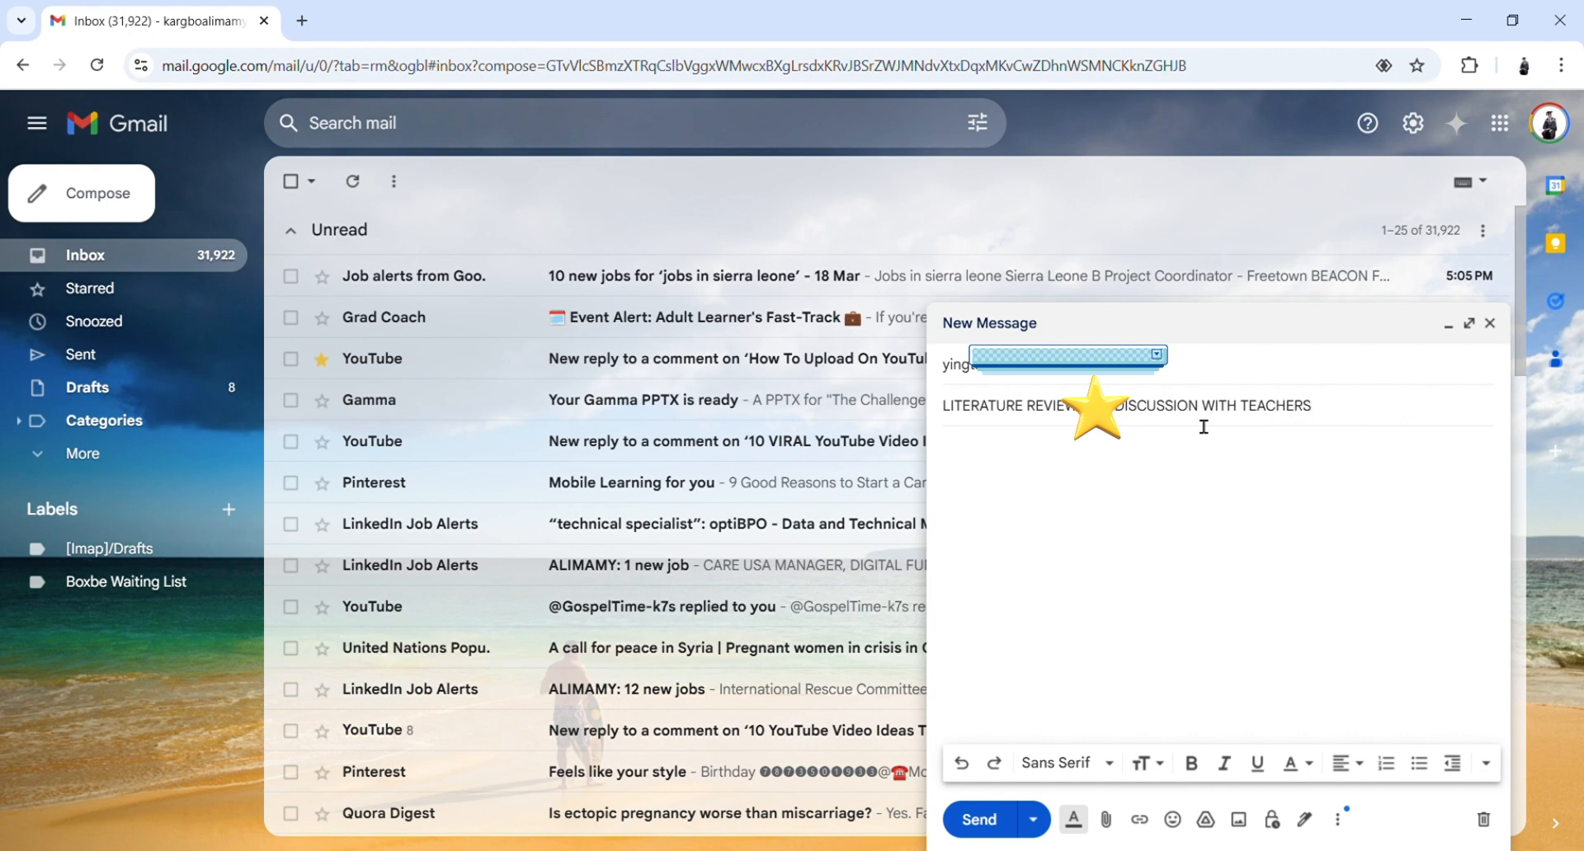
Insert "MIM(WHATSAPP)" at the start of the email subject, with one space separating it from "LITERATURE"
left_click(950, 412)
type("MIM")
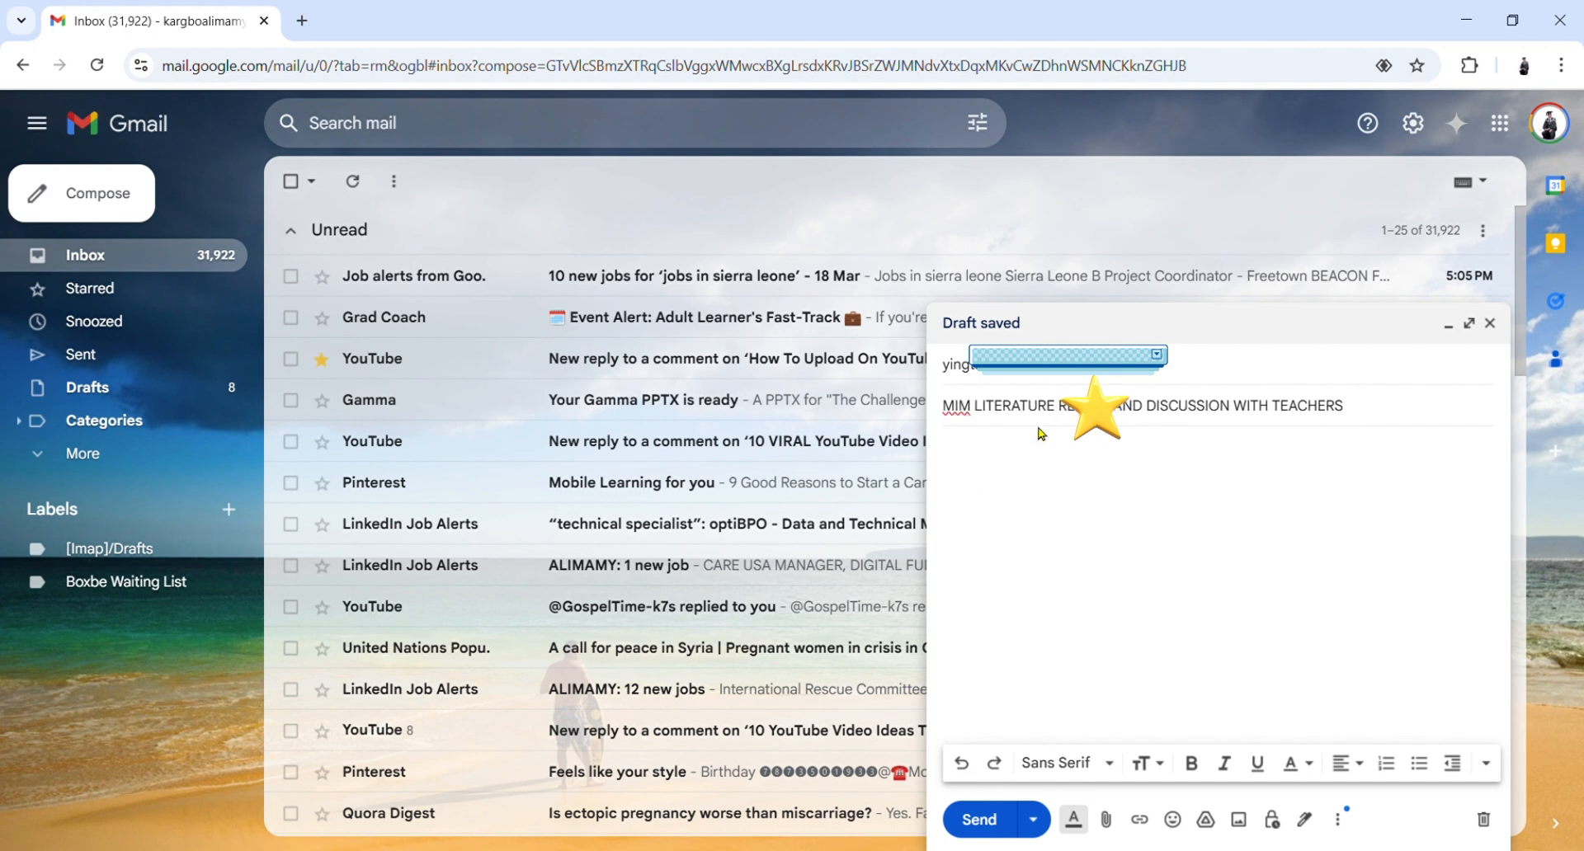
key("BackSpace")
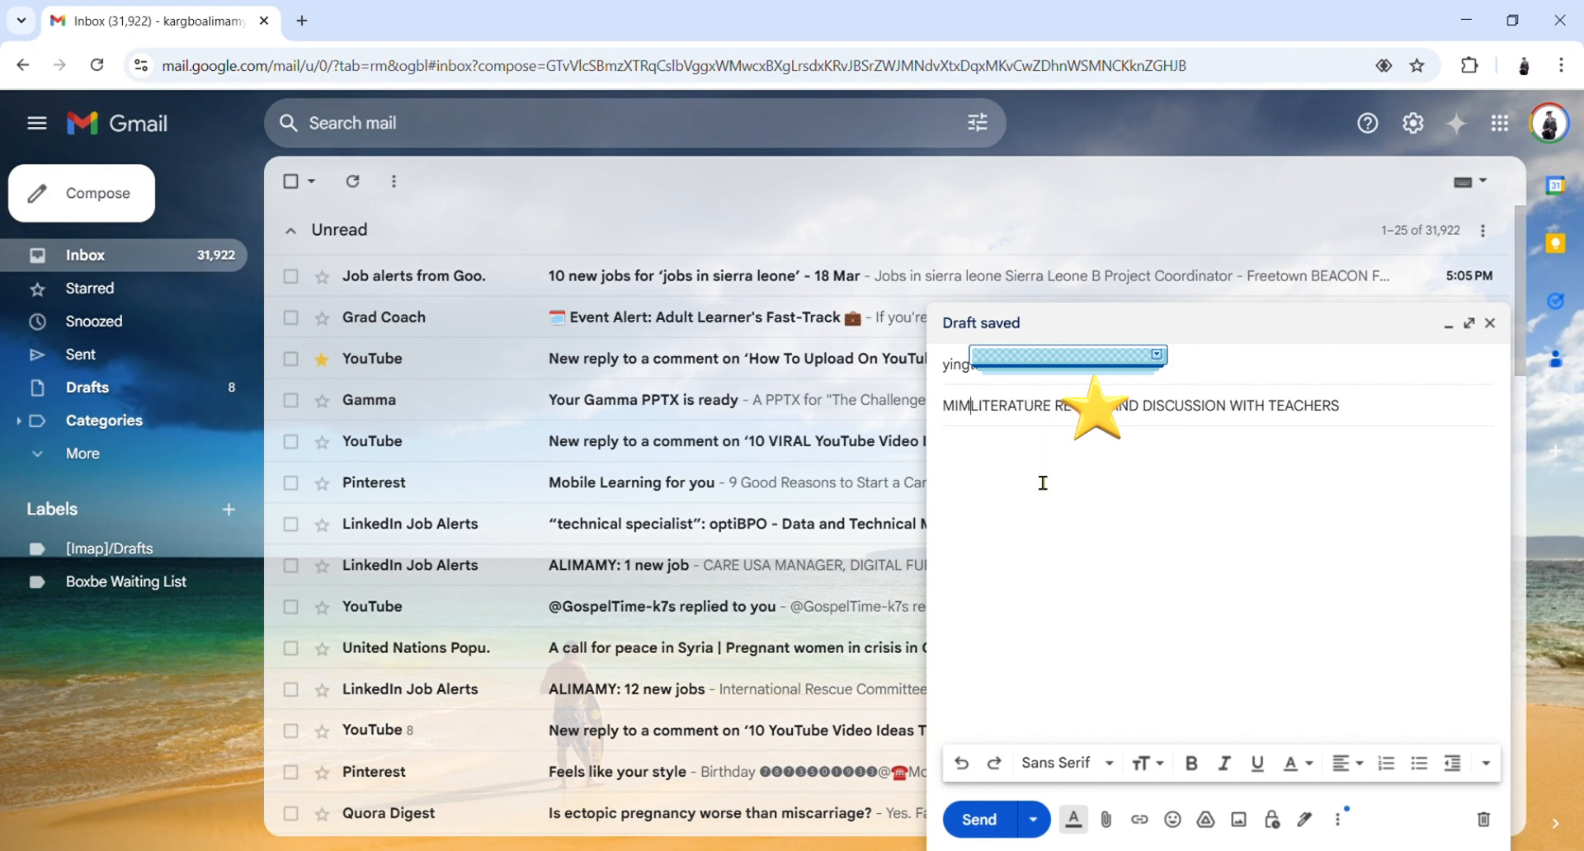
type("(")
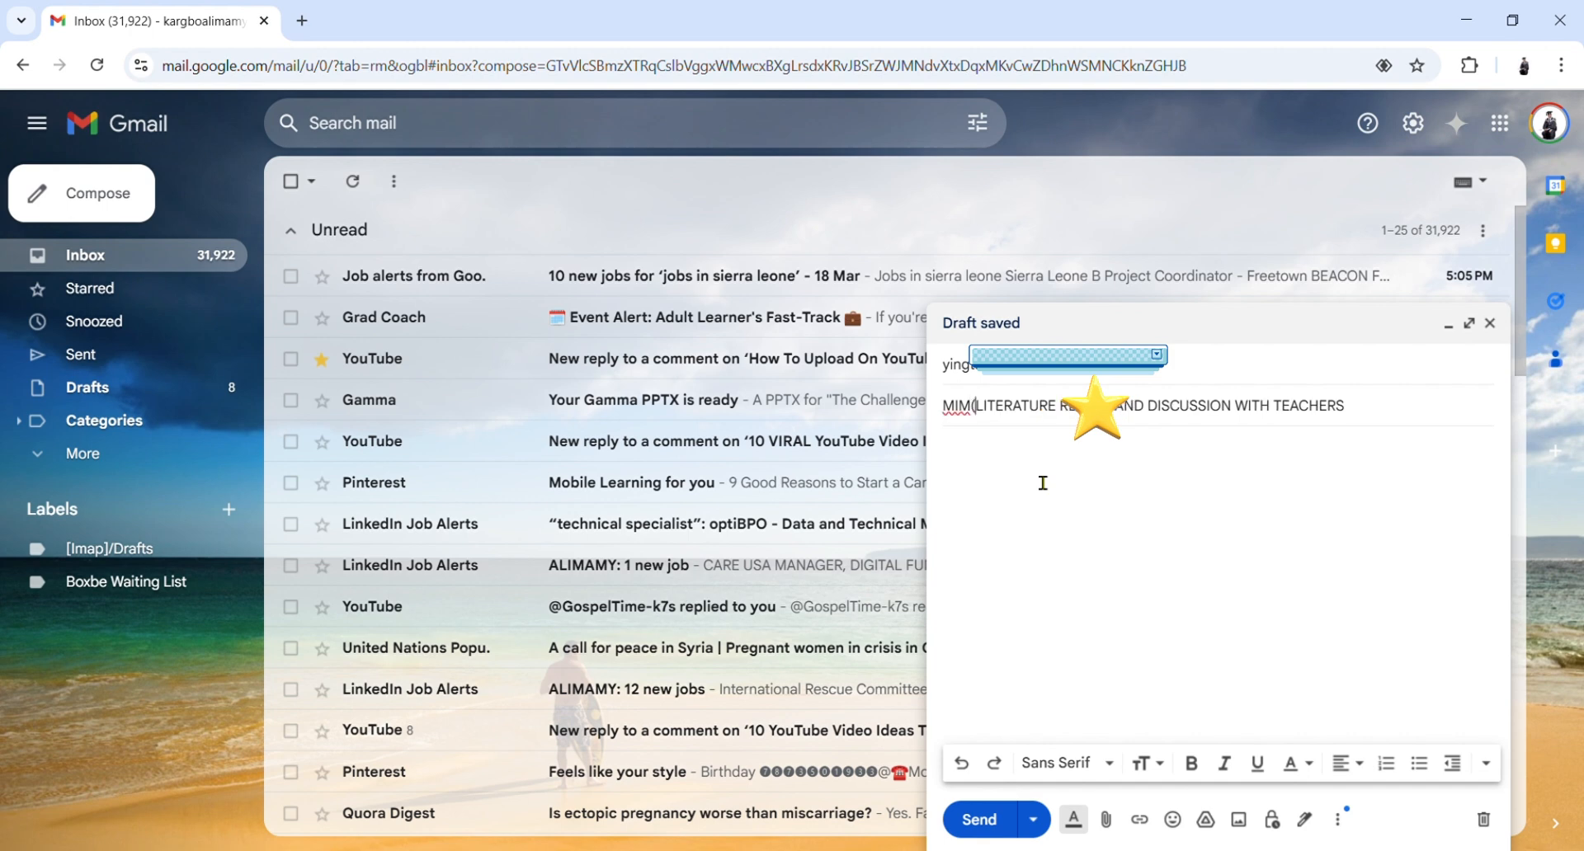
type("WHATSA")
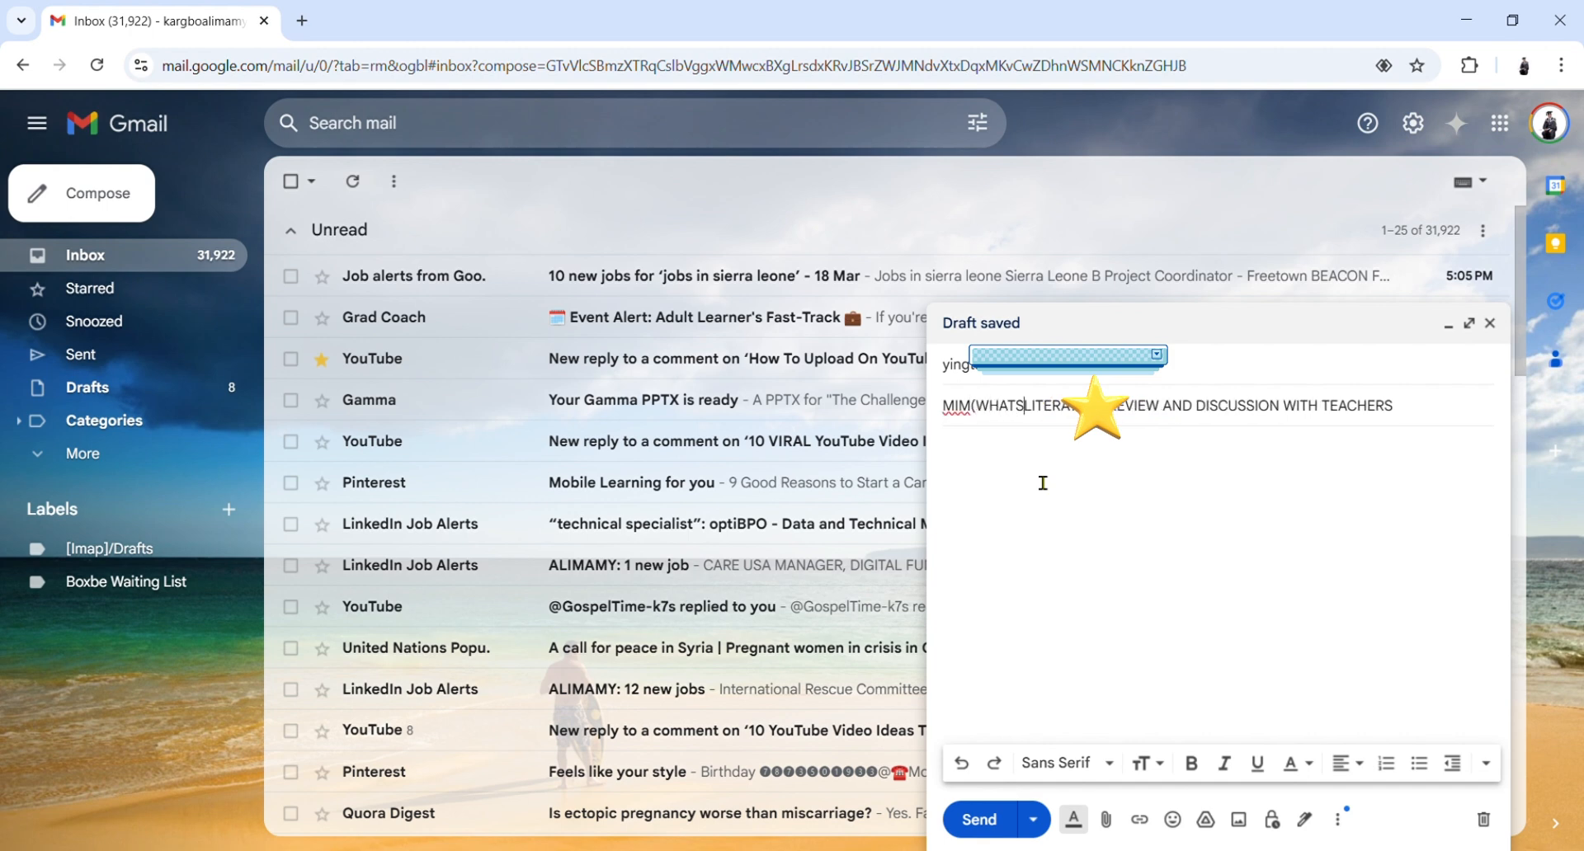
type("PP)")
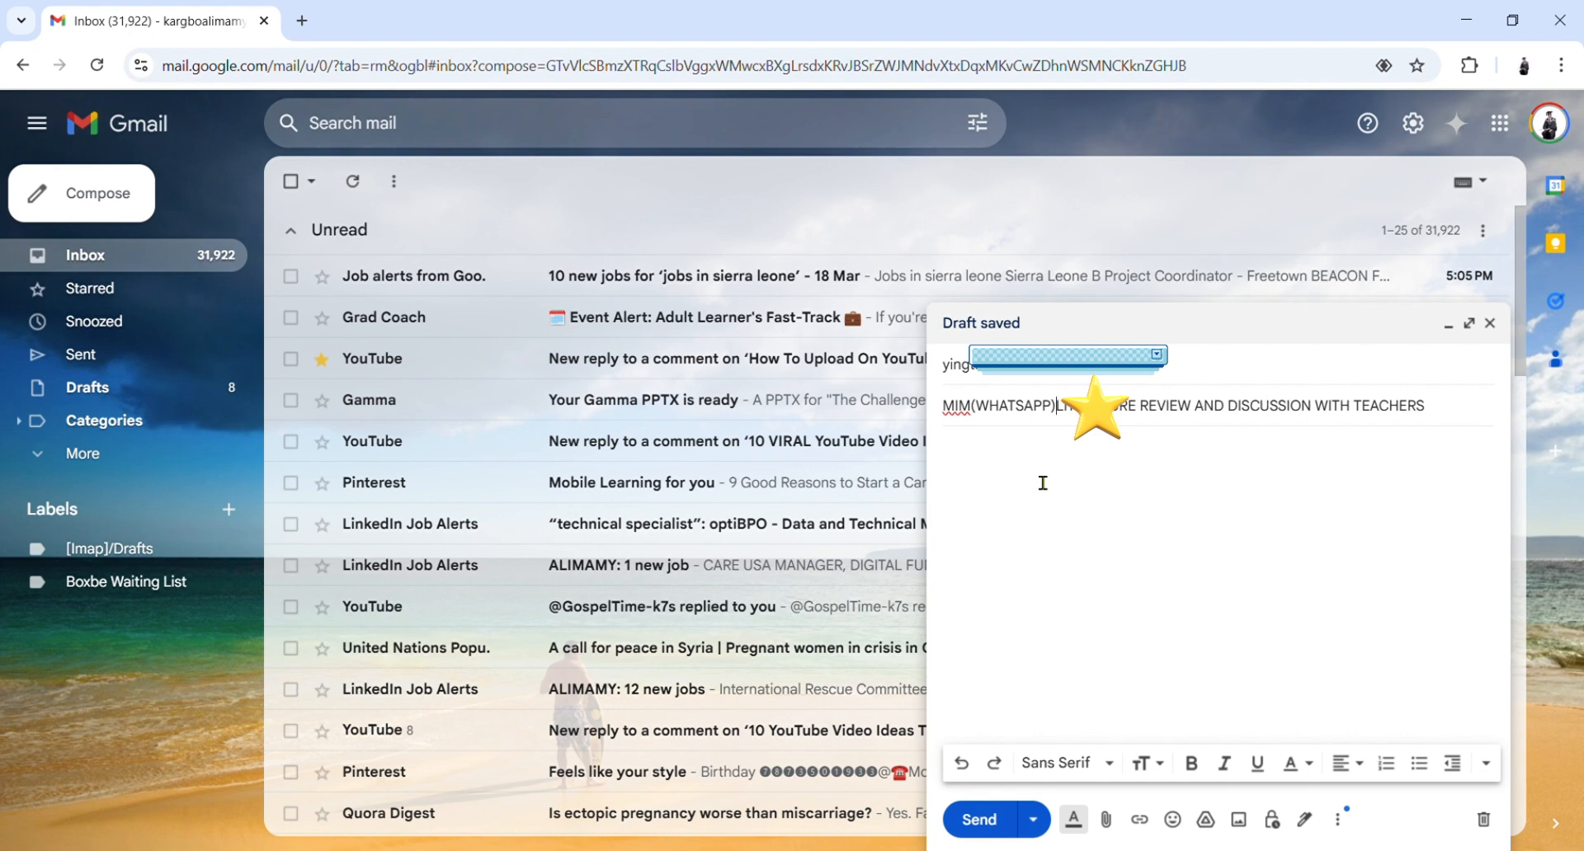
left_click(987, 424)
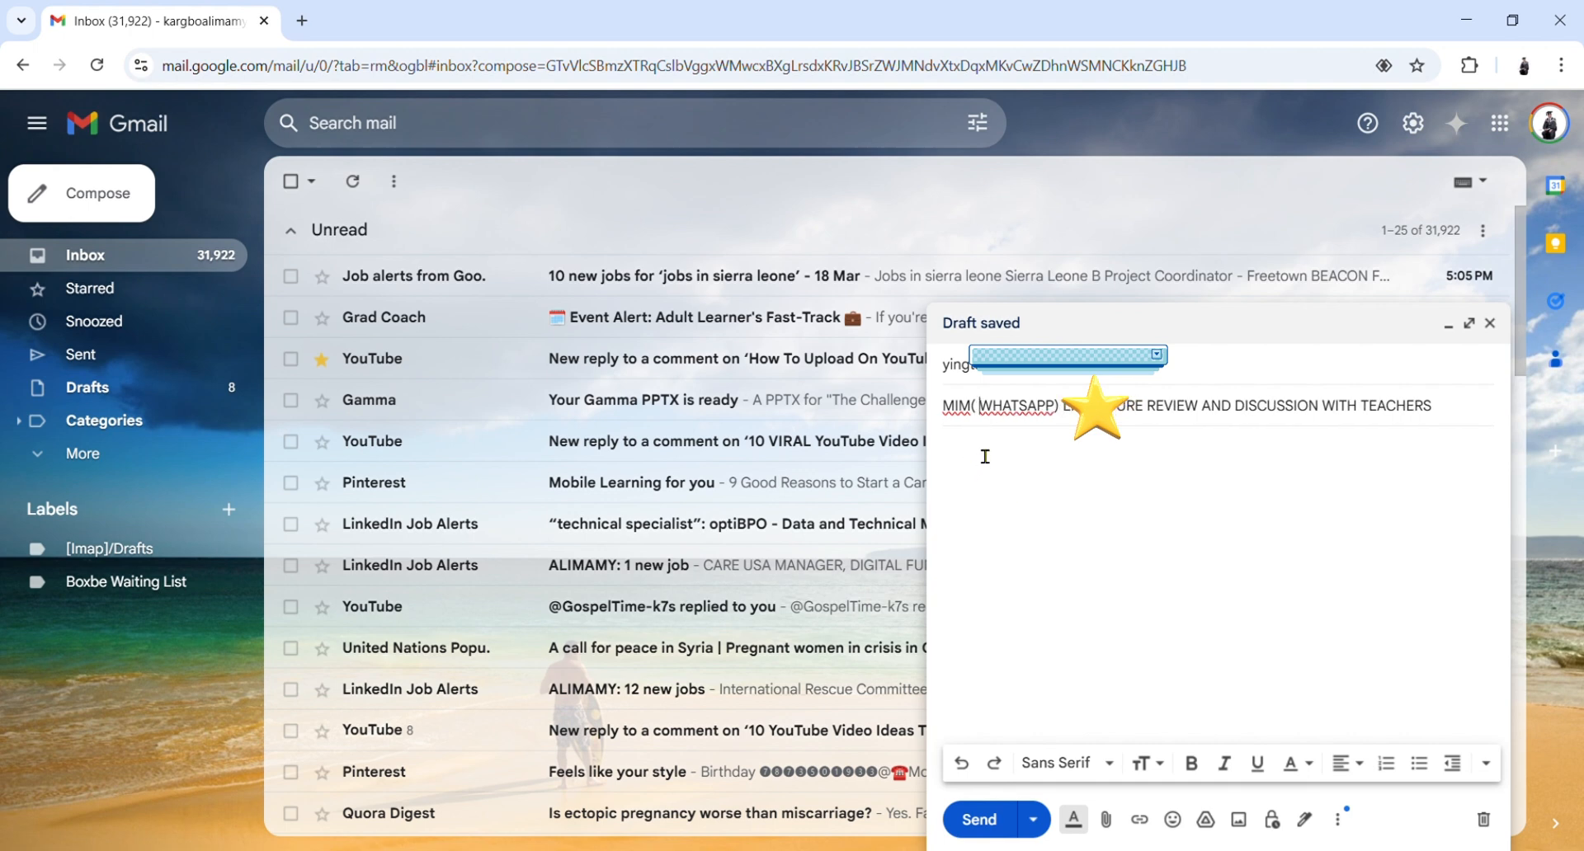
key("BackSpace")
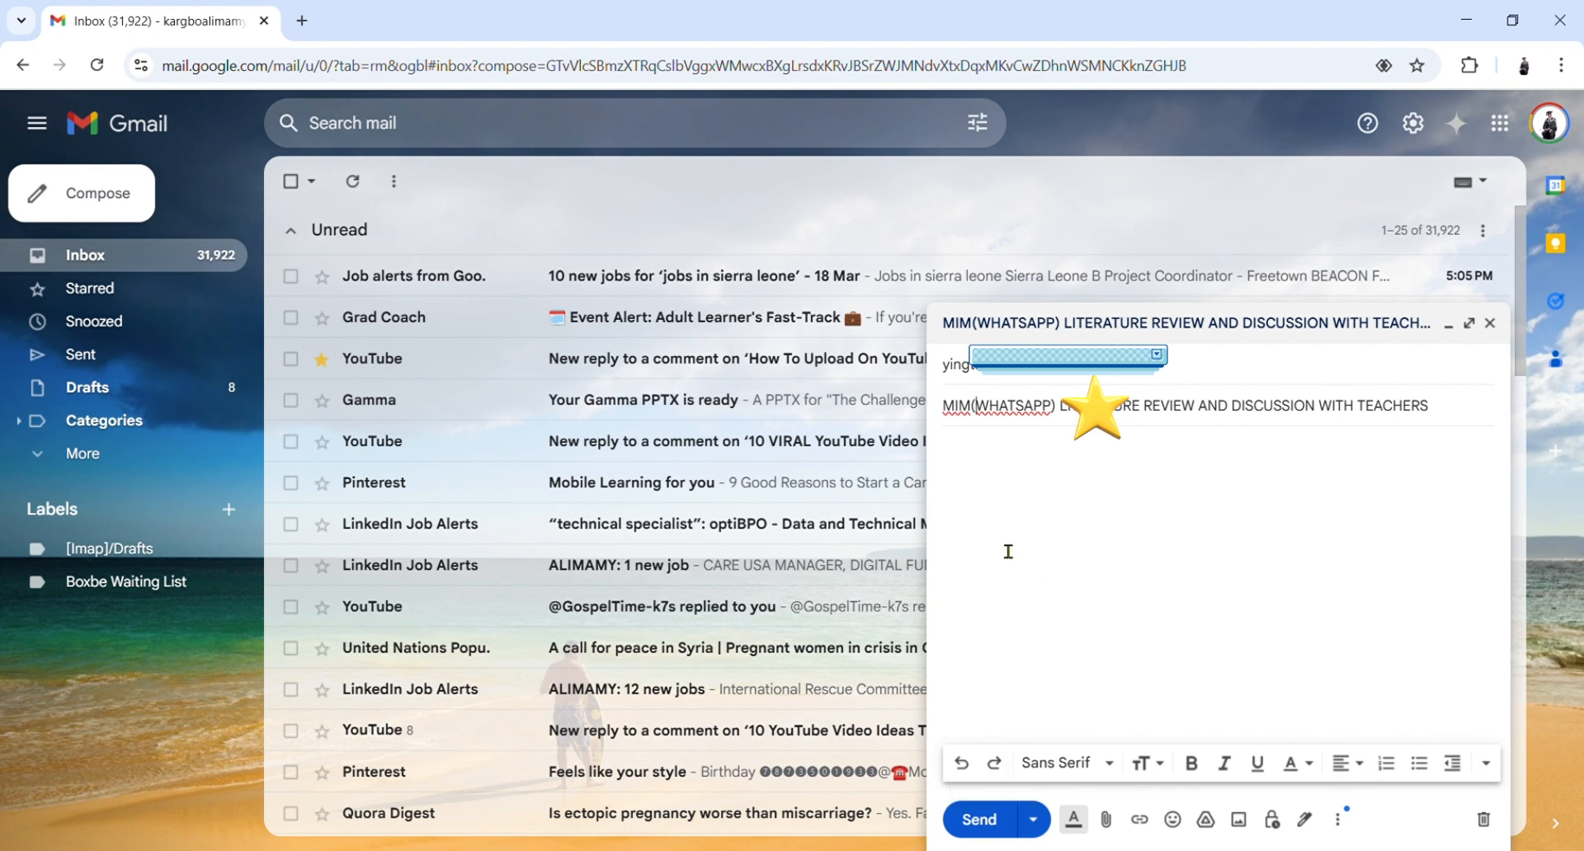
Start the message body with the greeting "Dear Laoshi," and a new line reading "Please find attached the Literature review and Discusson with teachers"
left_click(1007, 470)
type("Dear")
type(" Laosh")
type("Please")
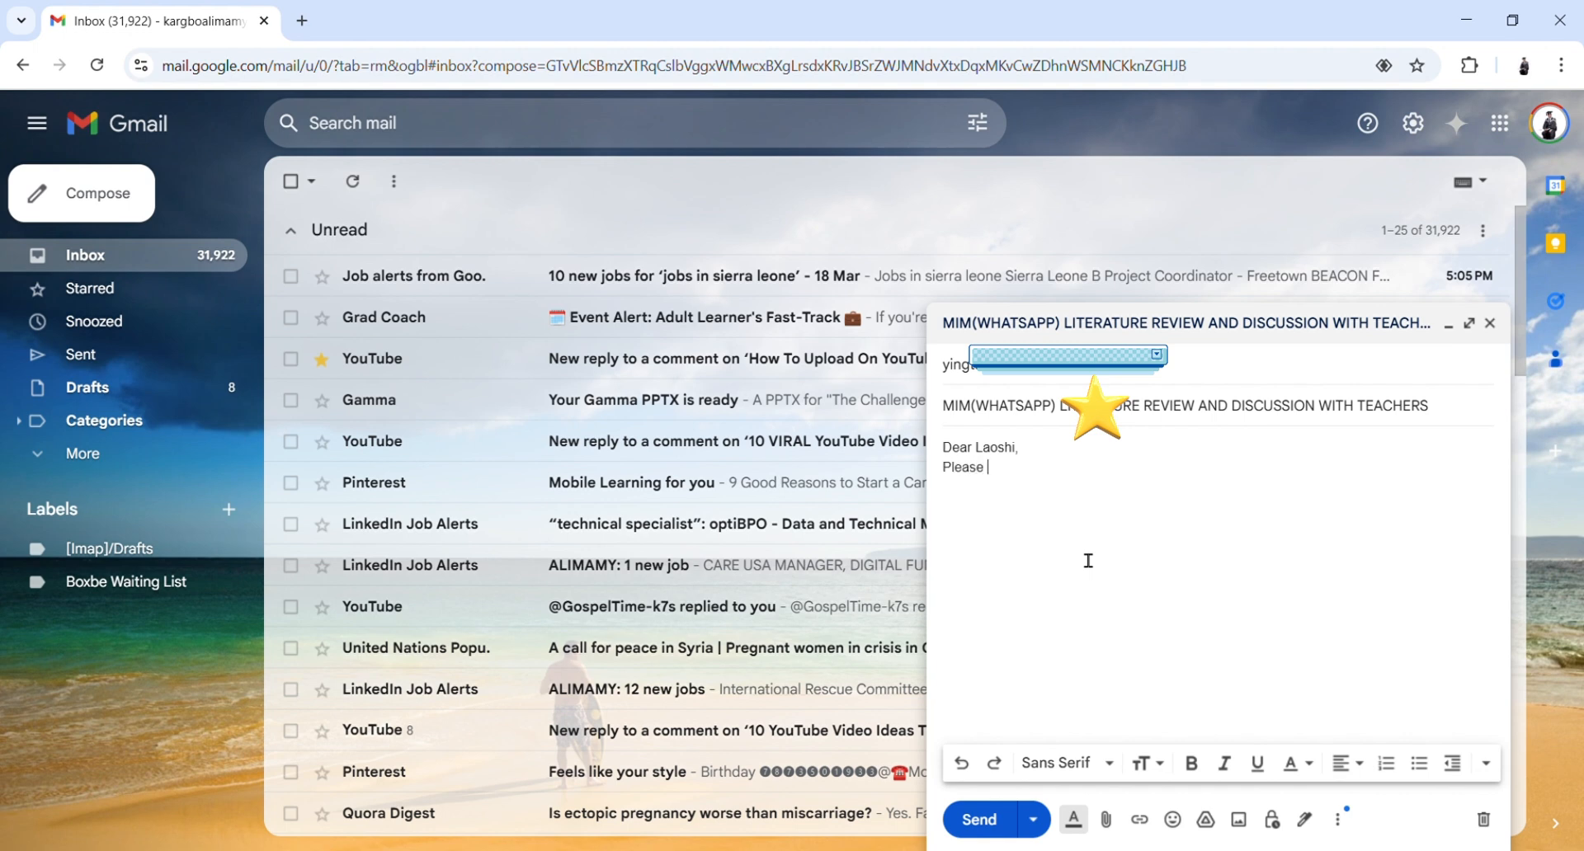
type(" find attached the Literat")
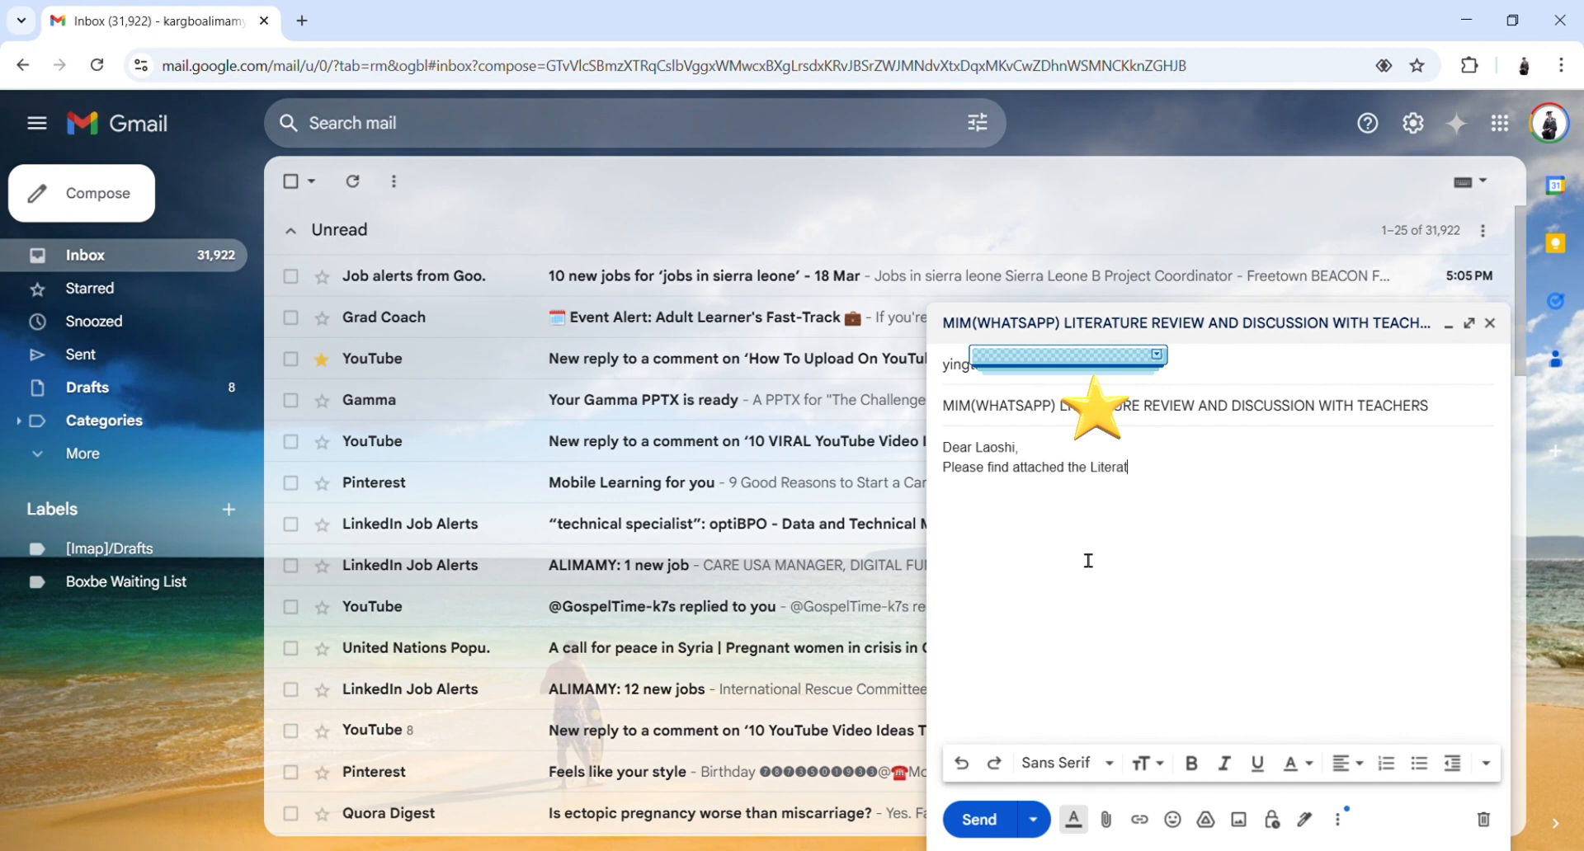
type("ure revie")
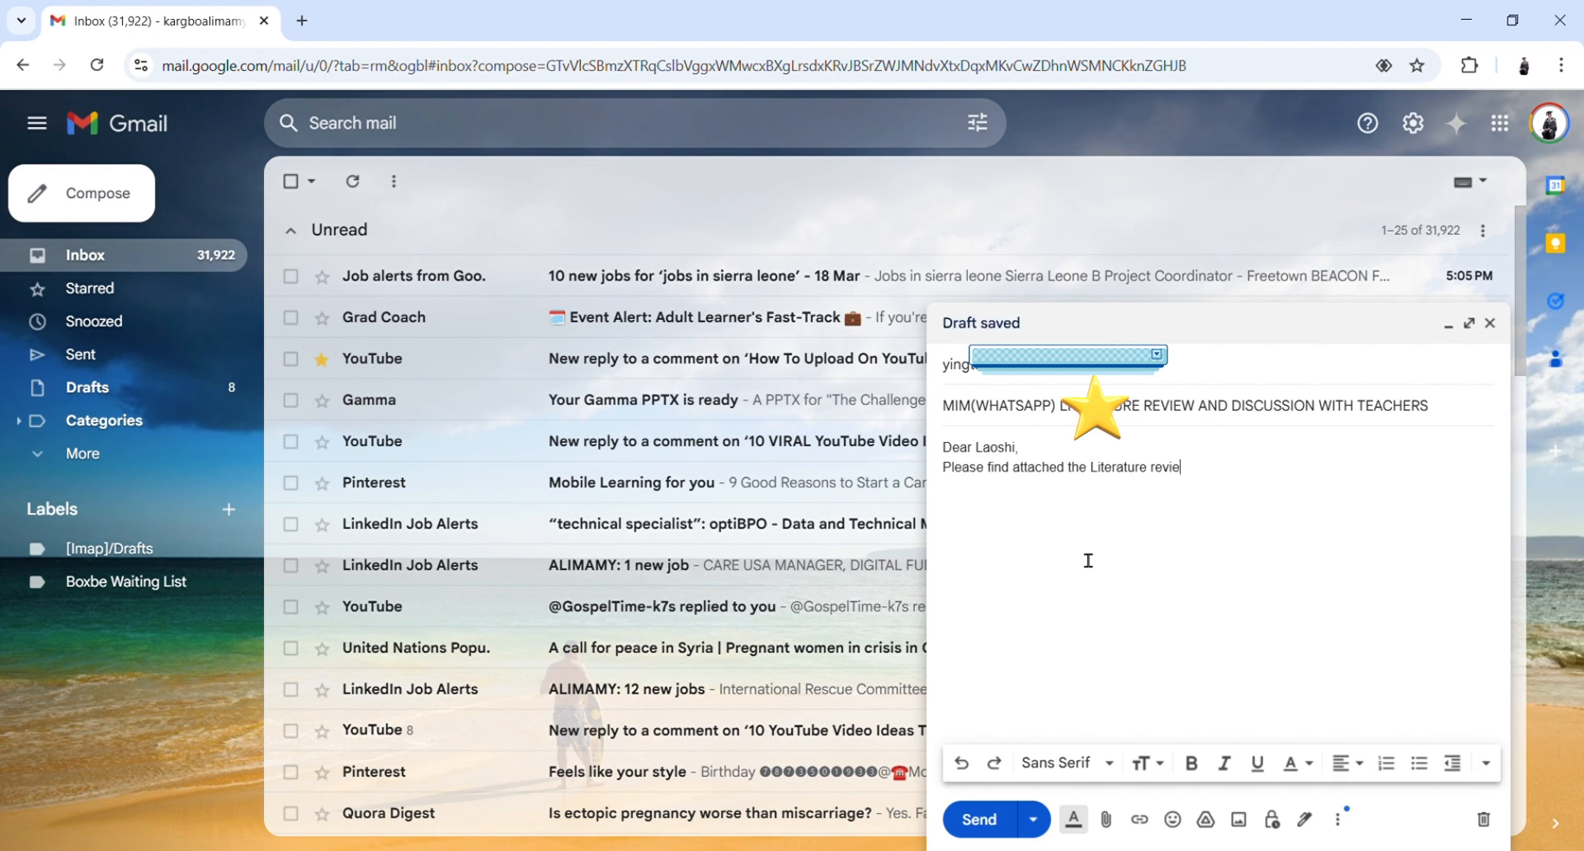
type("w and Discussin")
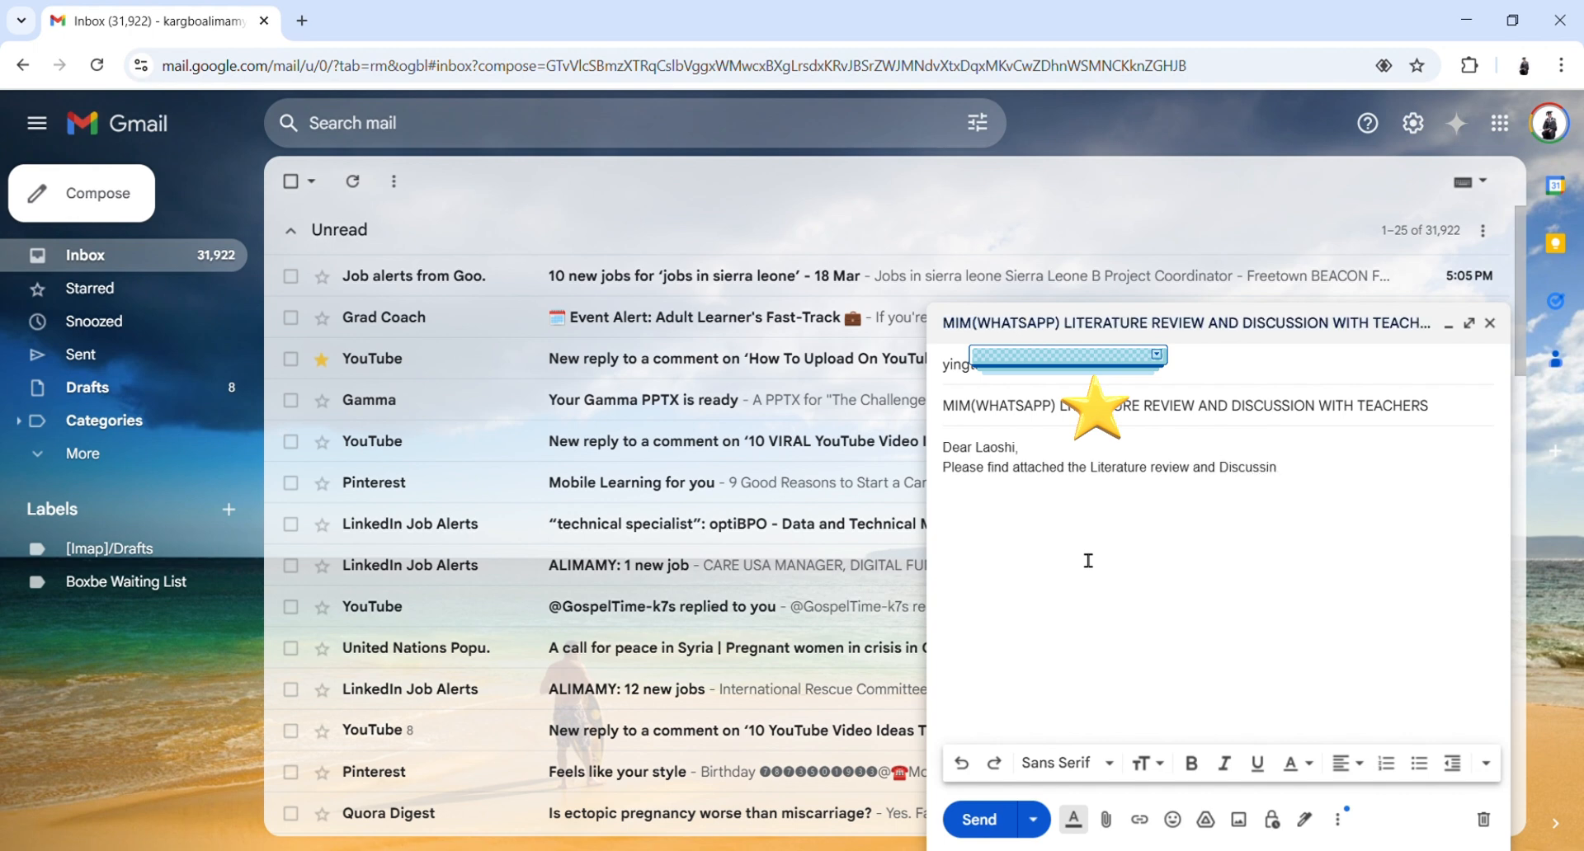
key("BackSpace")
key("BackSpace")
type("on with teachers on thei")
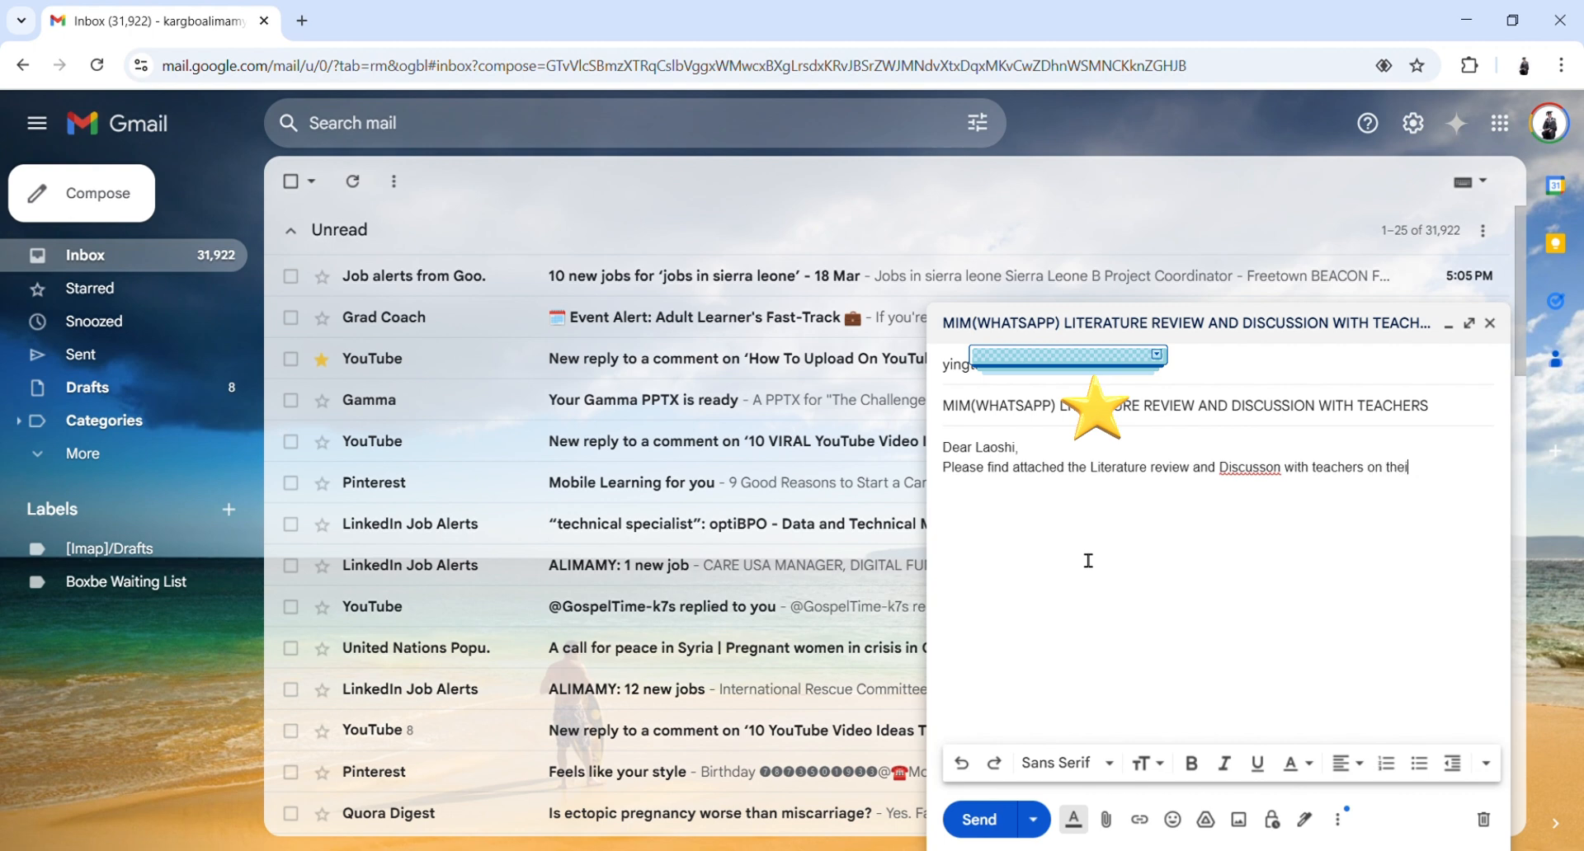
Complete the body sentence with "on their use of Whatsapp for professional development."
type("r use o")
type("f")
type(" What")
type("sapp do")
type("r")
key("BackSpace")
type("for")
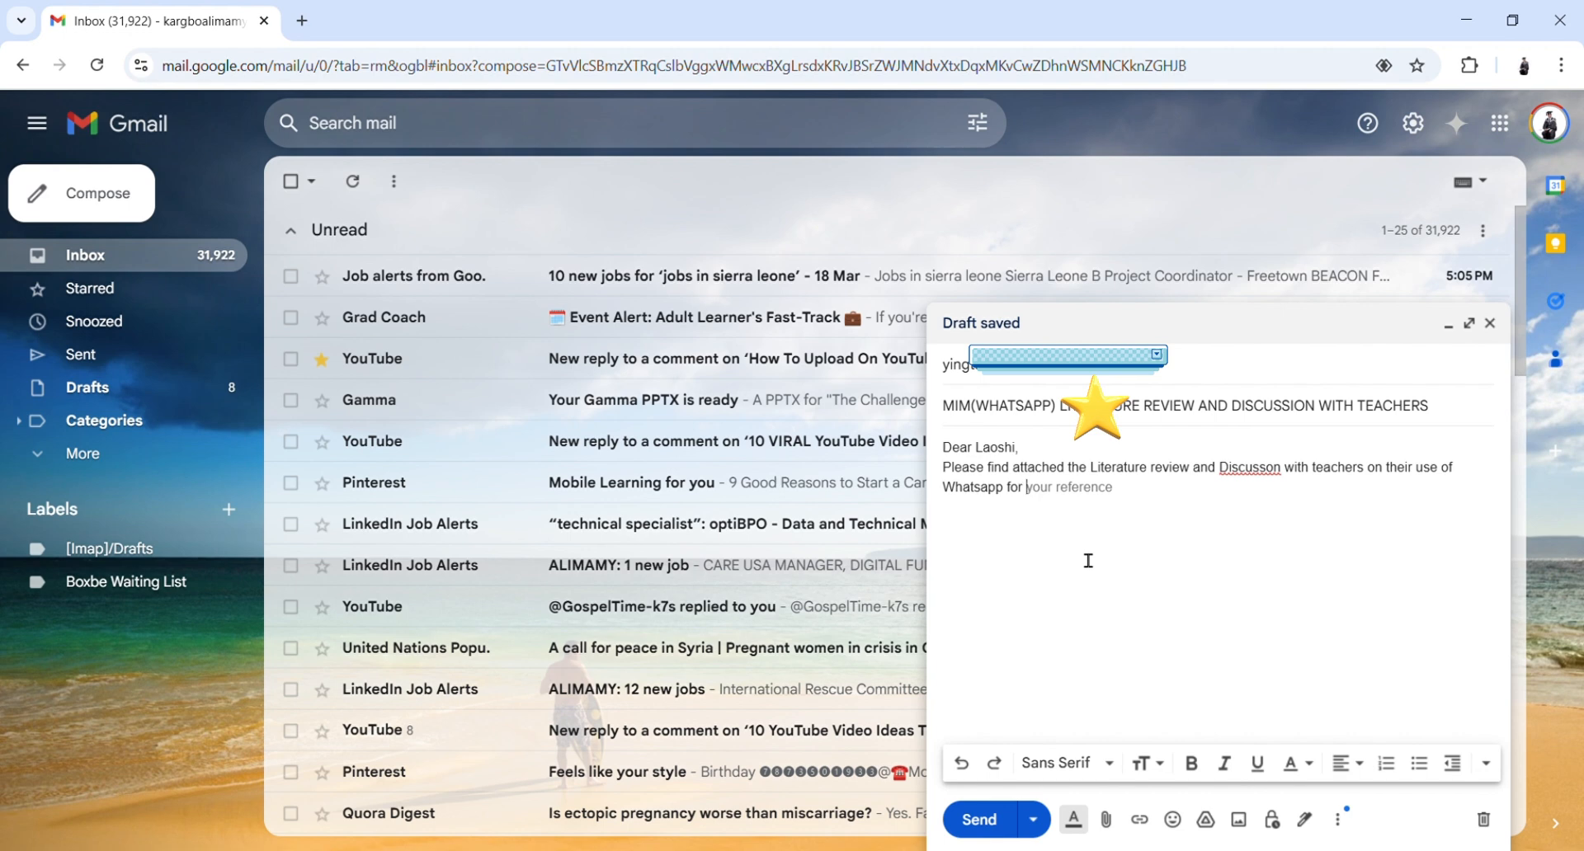
type("professio")
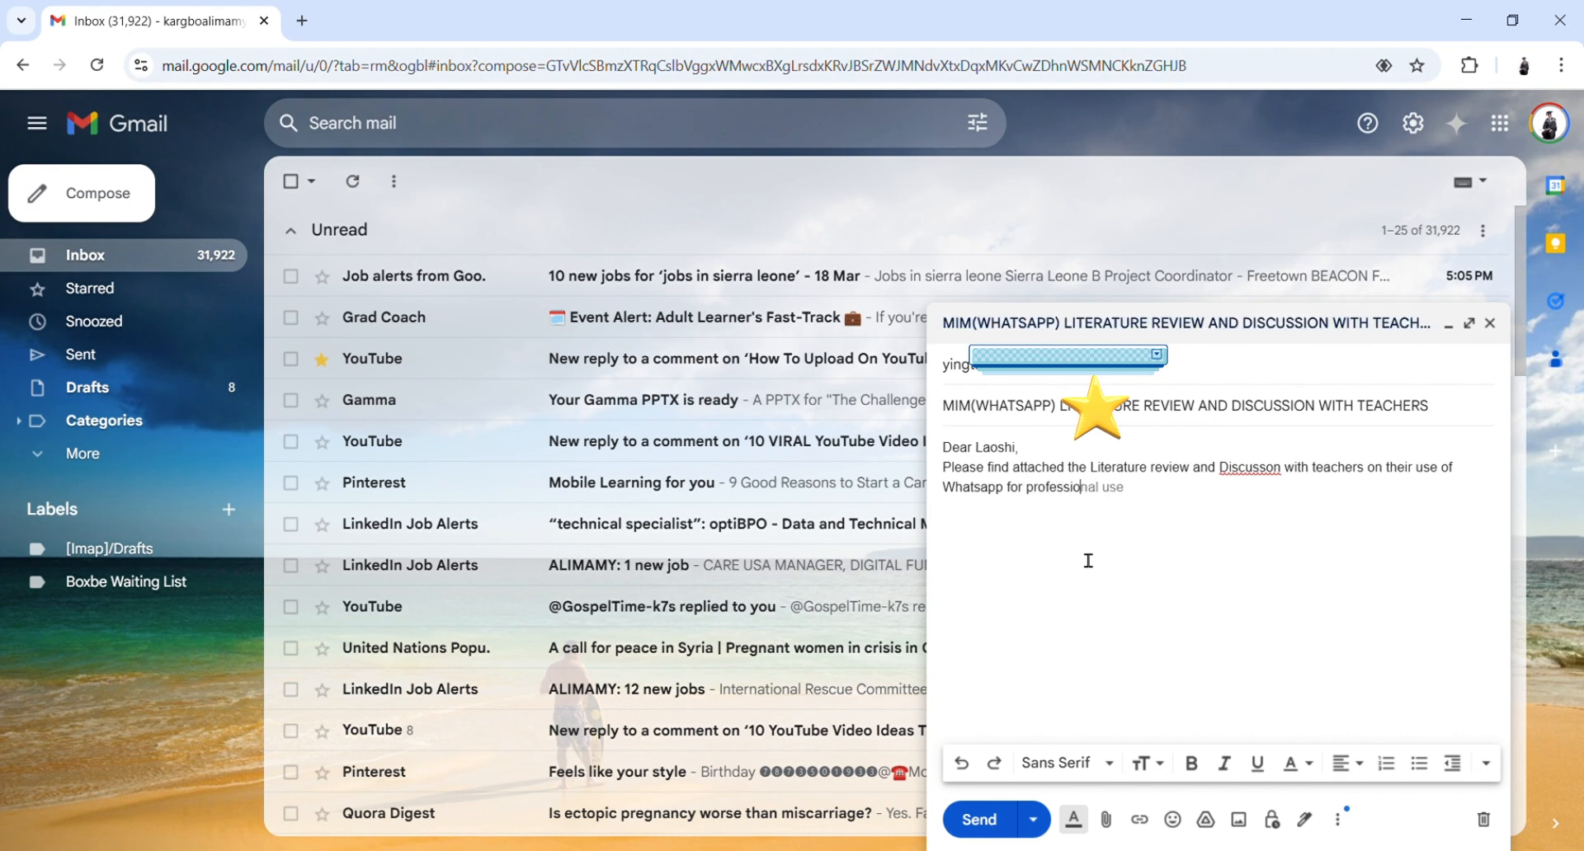
type("nal development.")
Replace "Please find attached" at the start of the body sentence with "I have attached"
left_click(1004, 469)
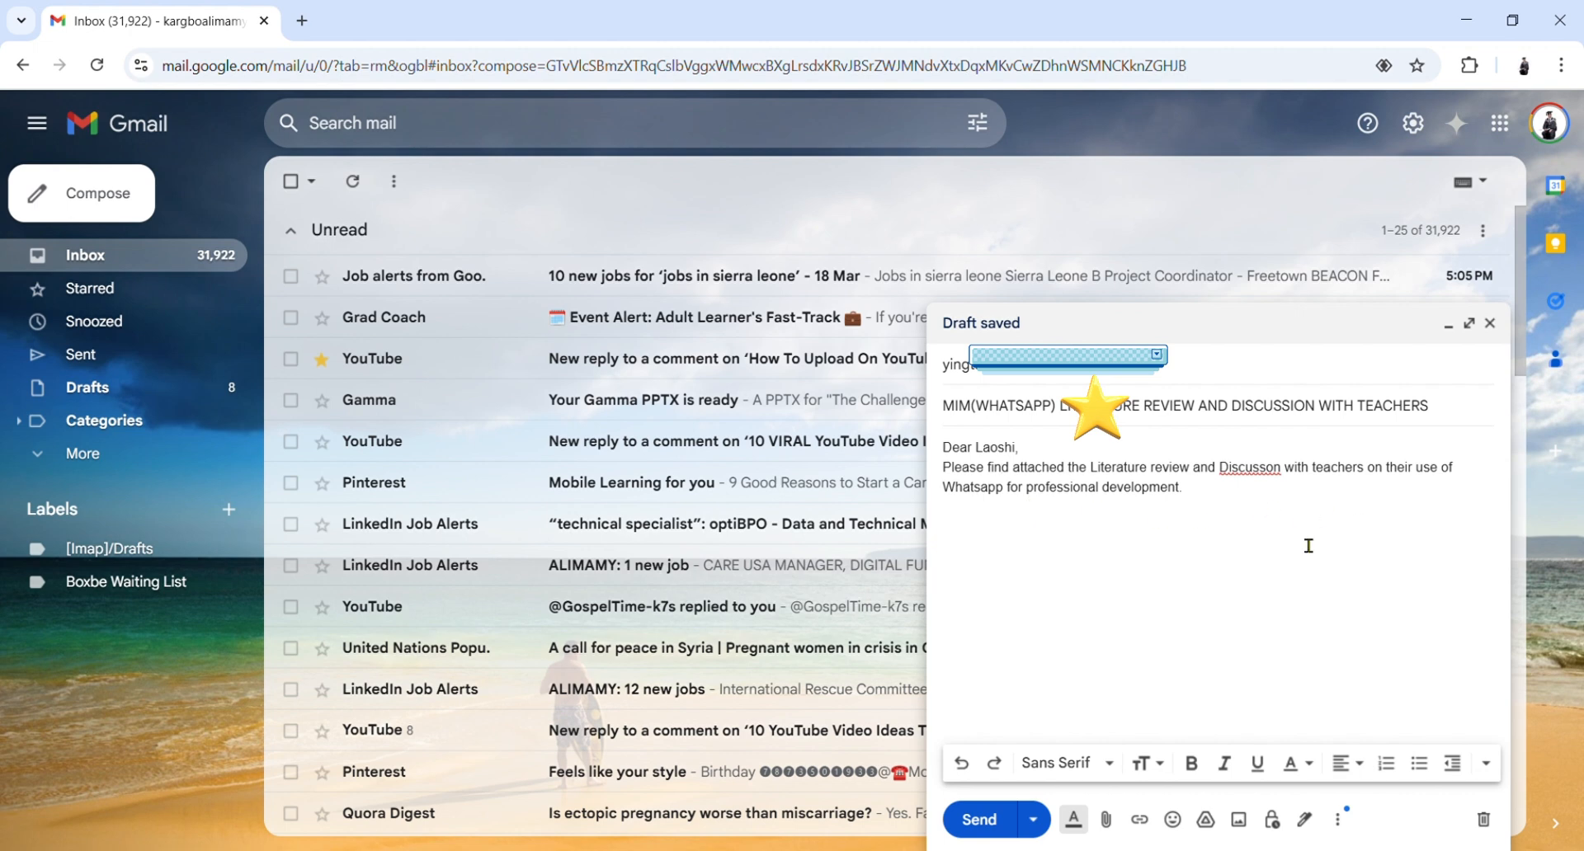
left_click(991, 470)
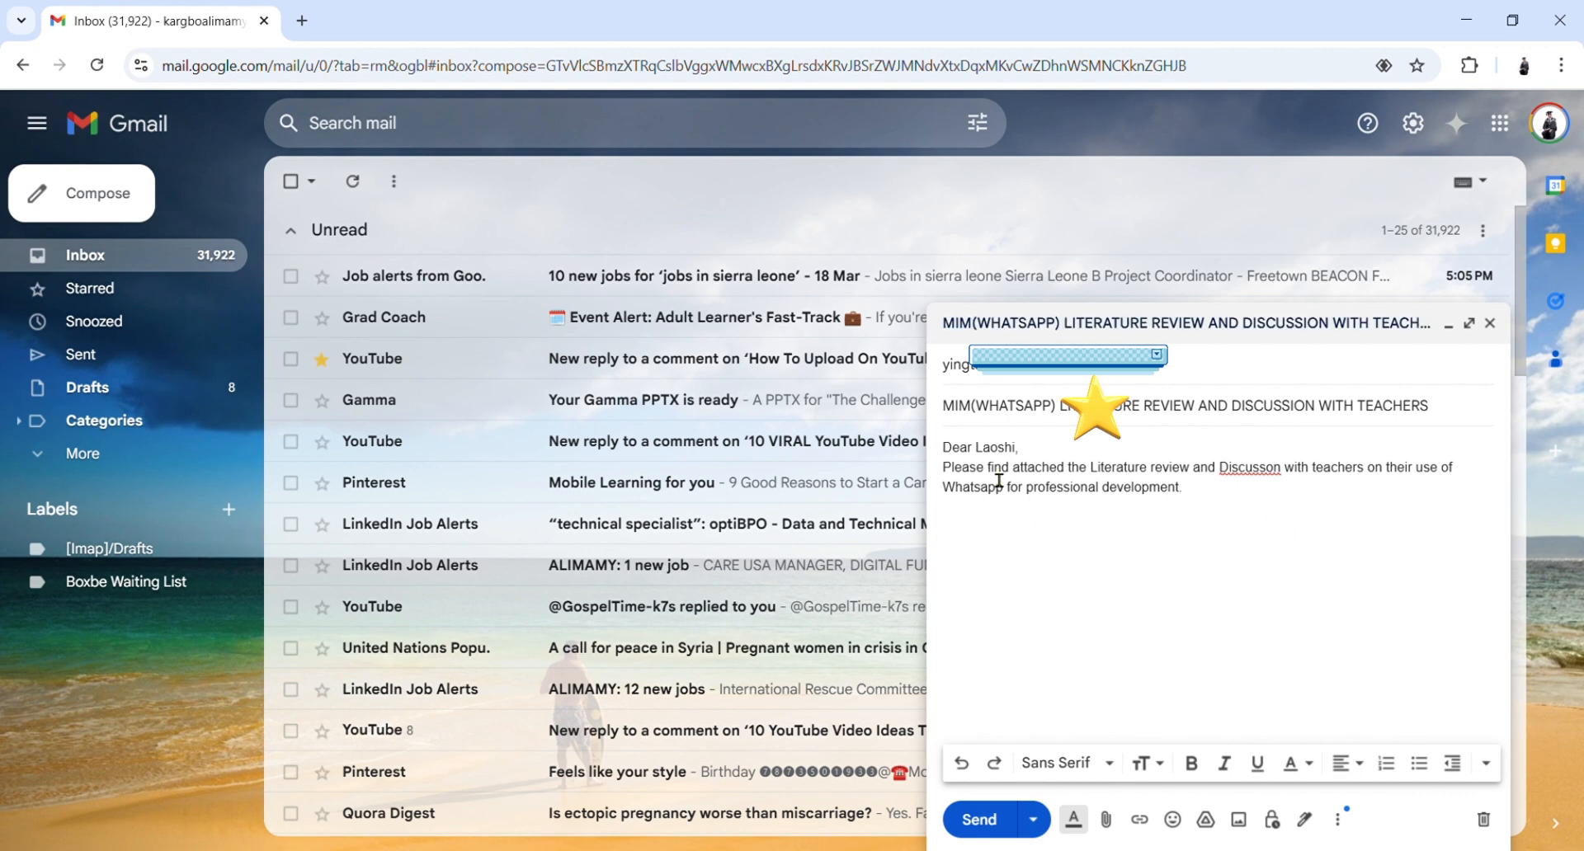
left_click_drag(1065, 468, 943, 467)
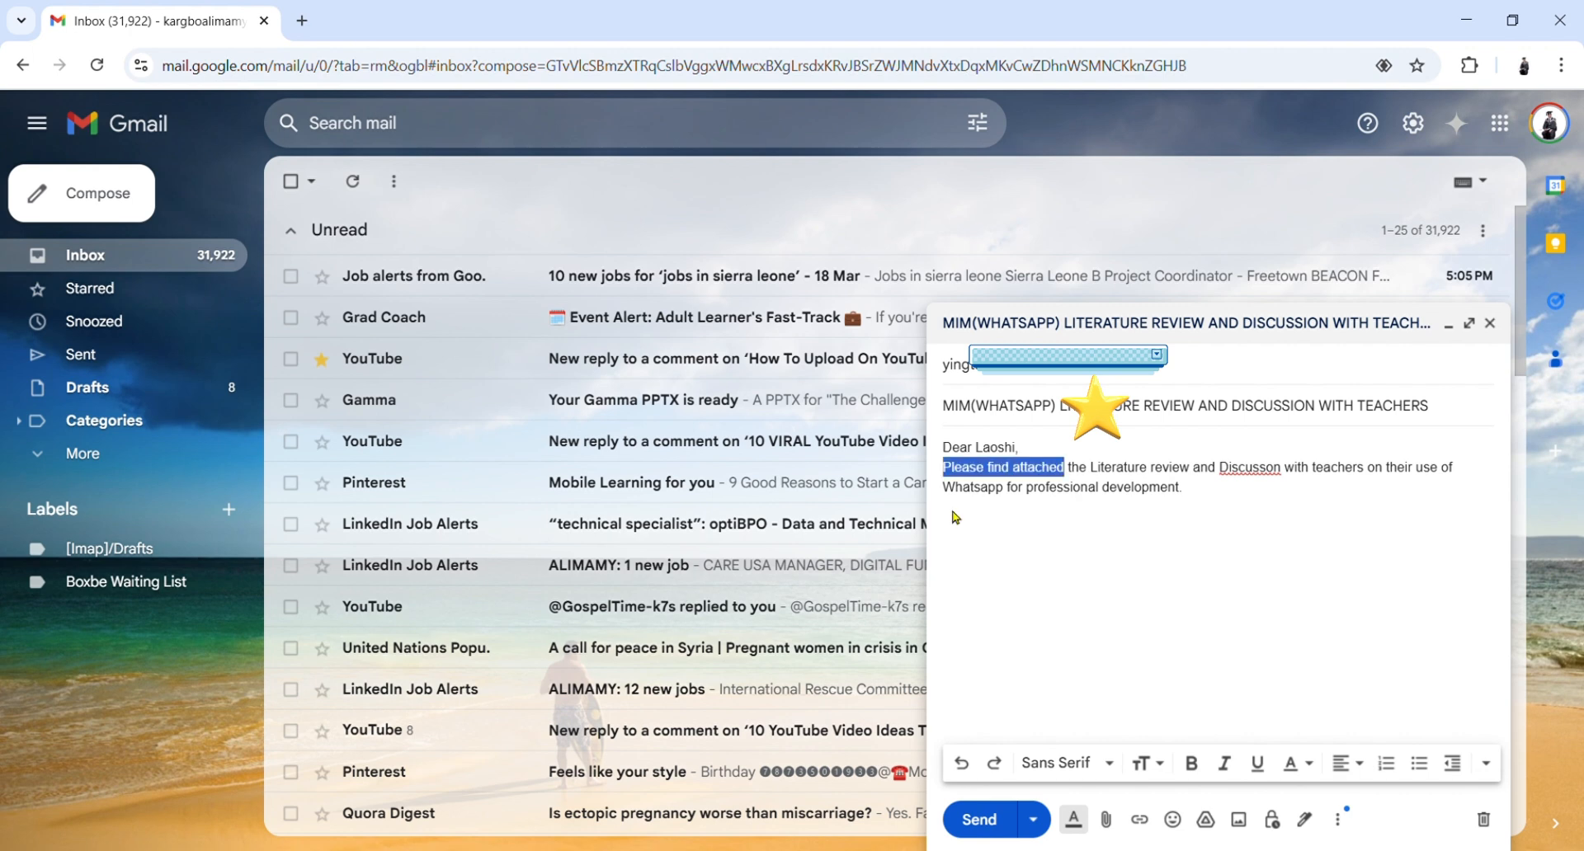
type("I have attached")
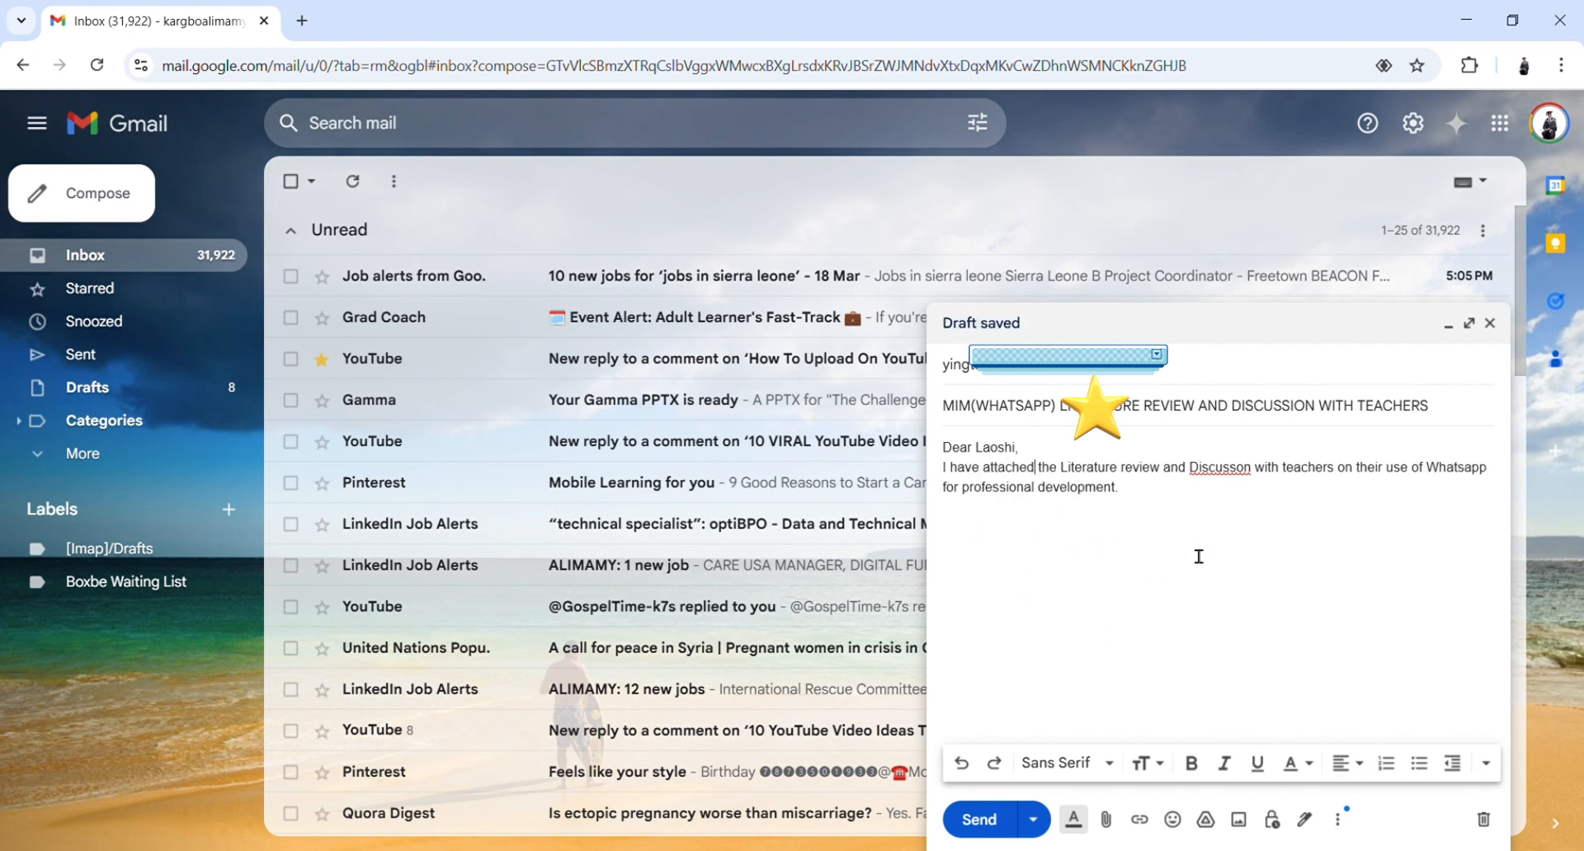
Correct the misspelled word "Discusson" to "Discussion" in the message body
left_click(1244, 488)
left_click(1222, 468)
left_click(1235, 500)
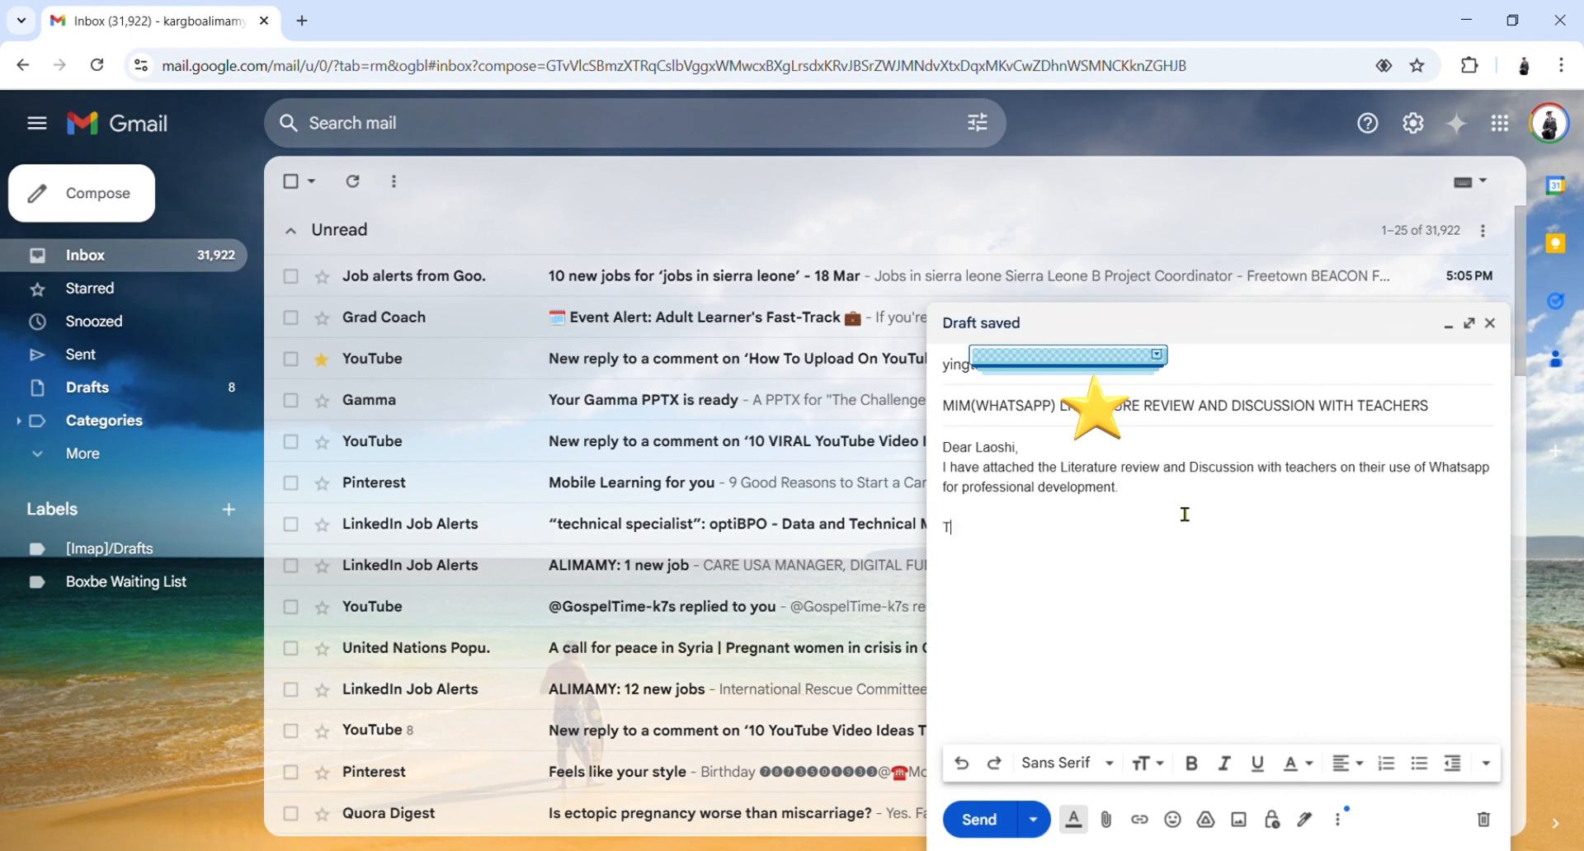
Close the message below the body sentence with "Kind Regards," and the sender's first name on the following line
type("h")
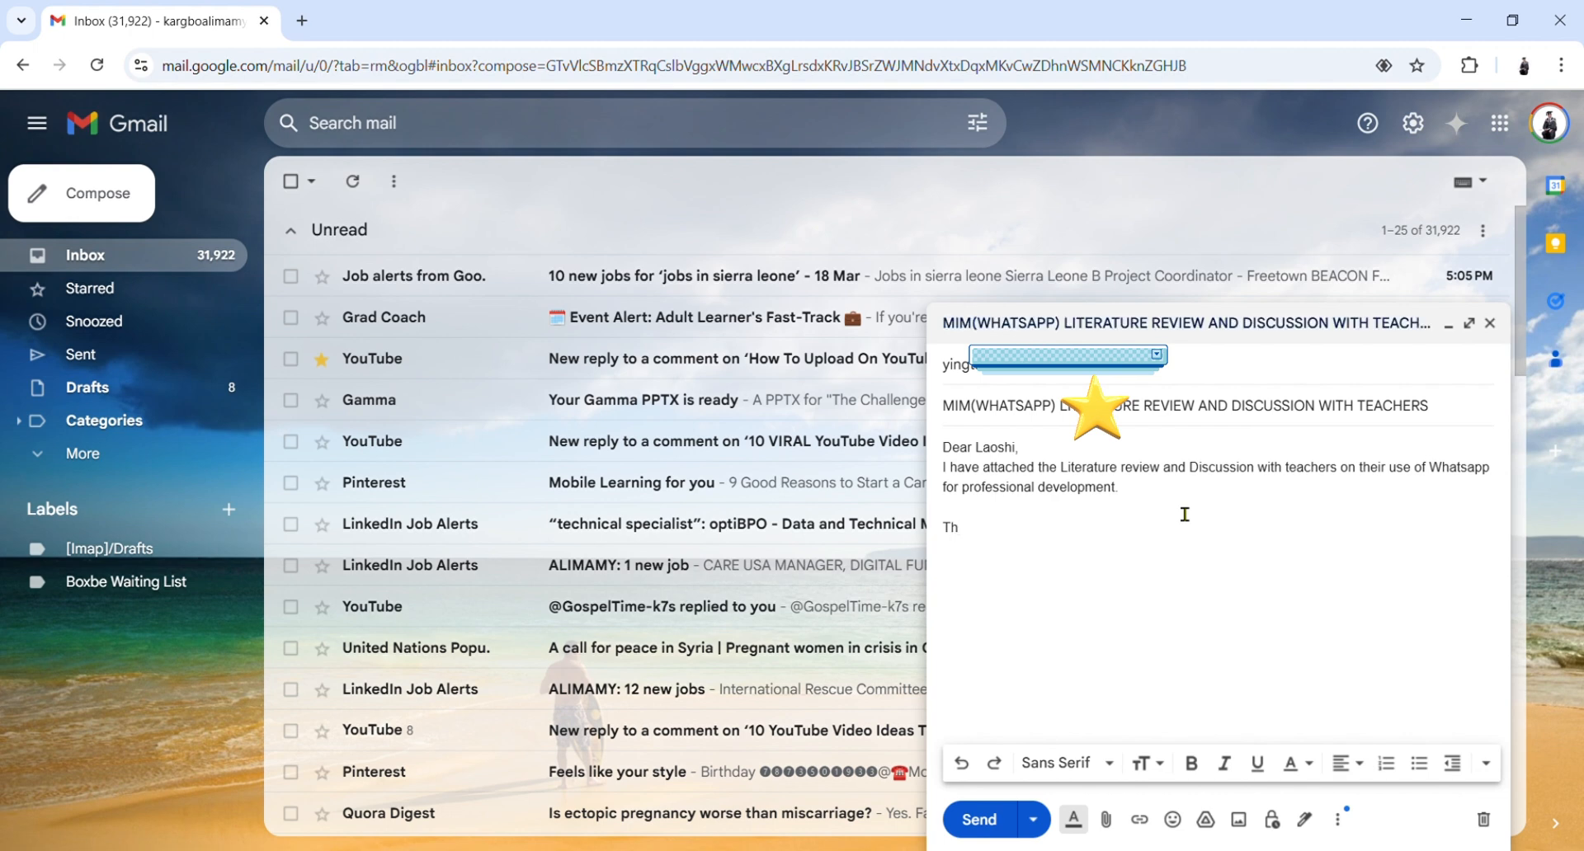
key("BackSpace")
key("BackSpace")
key("BackSpace")
type("Kind R")
type("e")
type("gards, ")
type("Alimamy.")
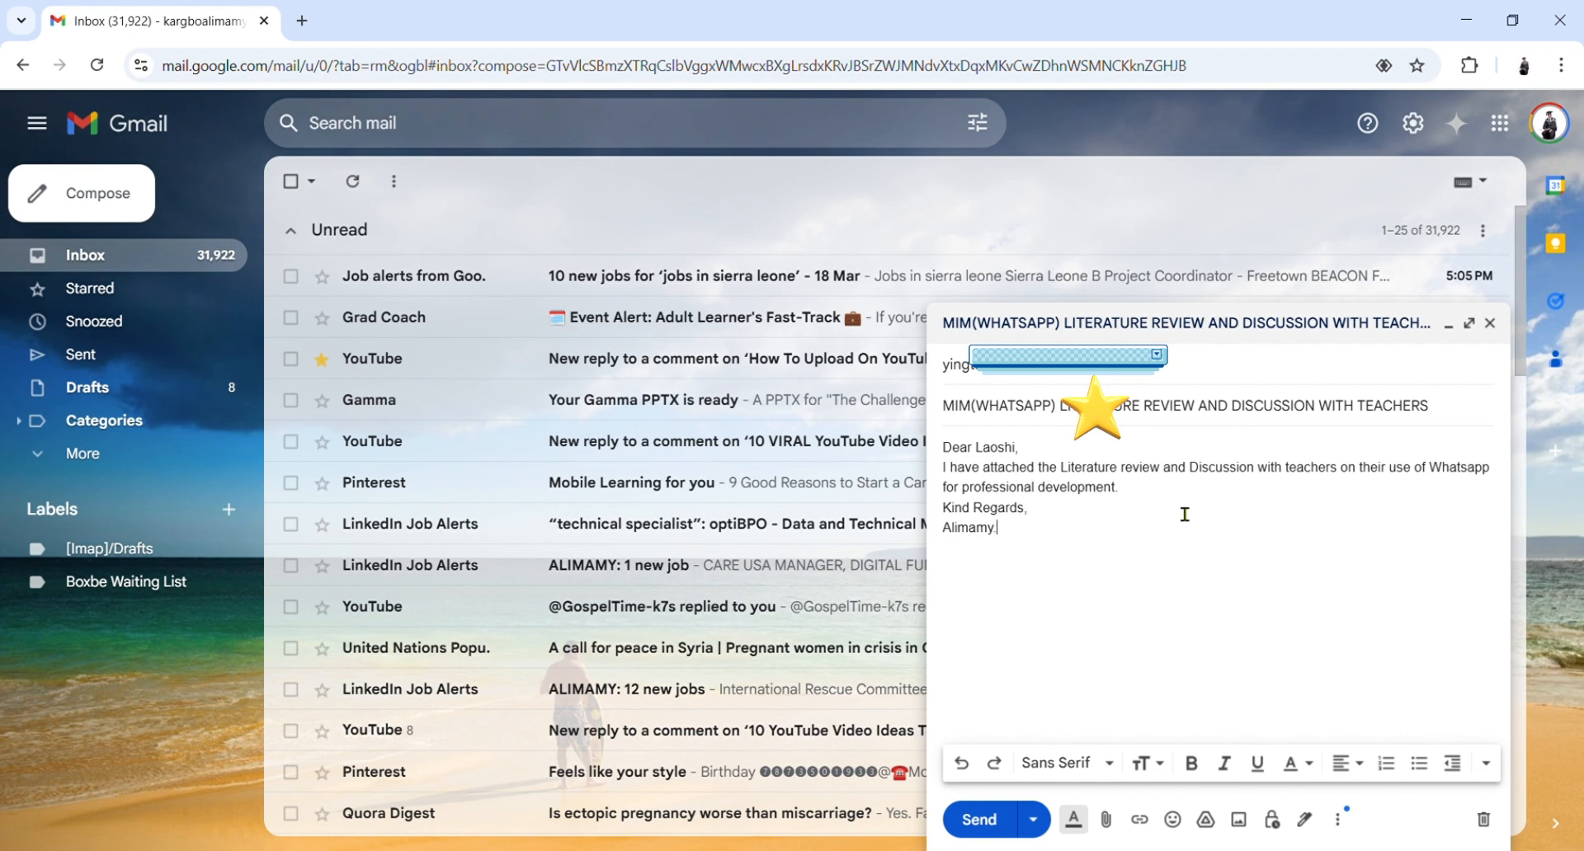
Insert a blank line between the body sentence and "Kind Regards,", and correct "Whatsapp" to "WhatsApp"
left_click(1099, 518)
key("Return")
key("BackSpace")
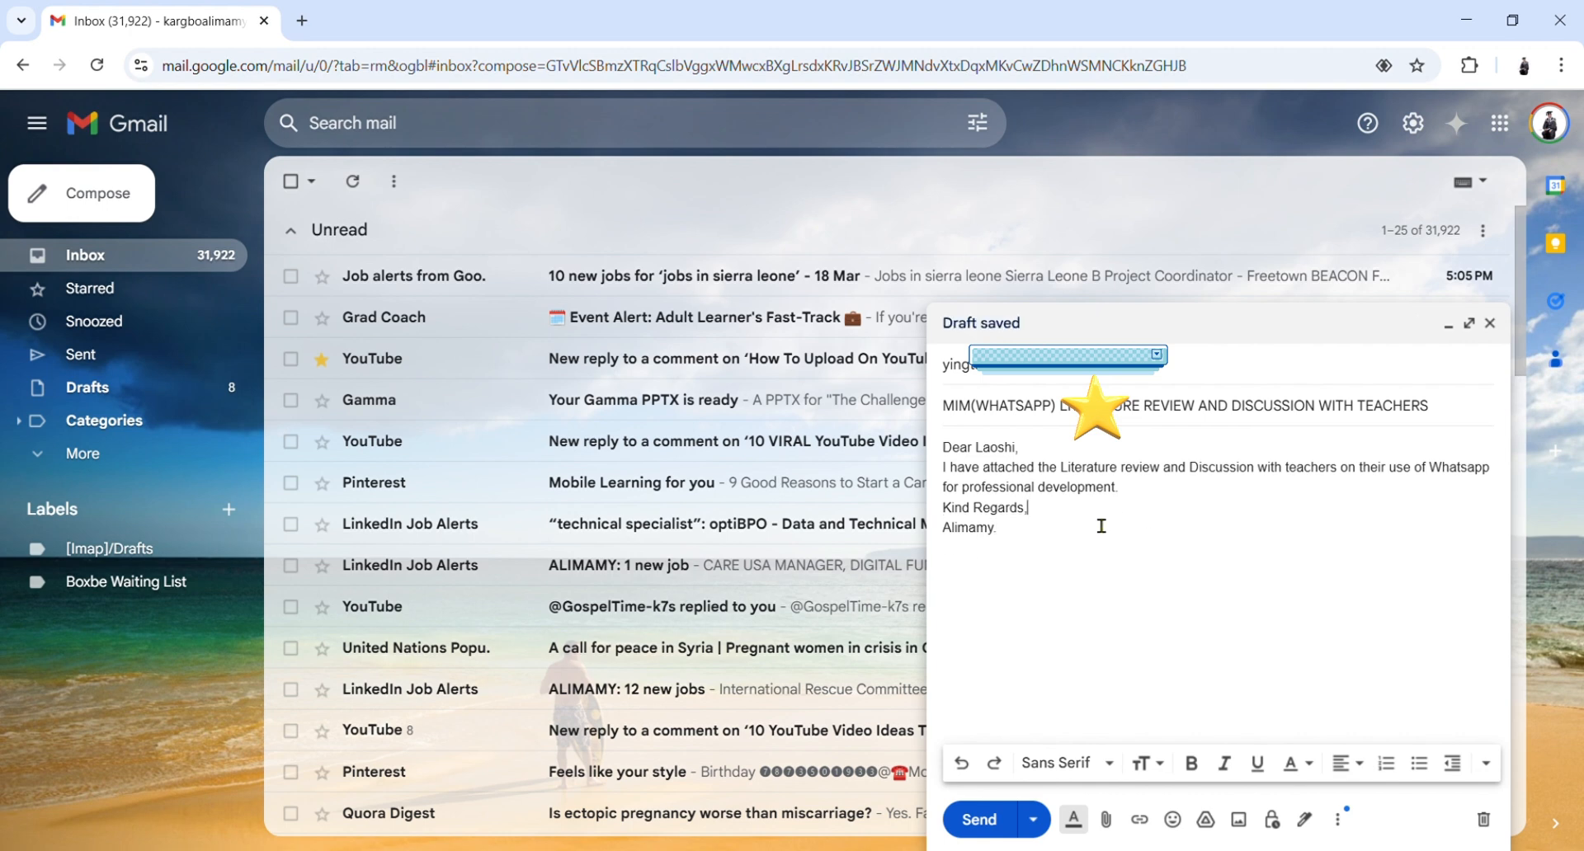
left_click(1152, 499)
key("Return")
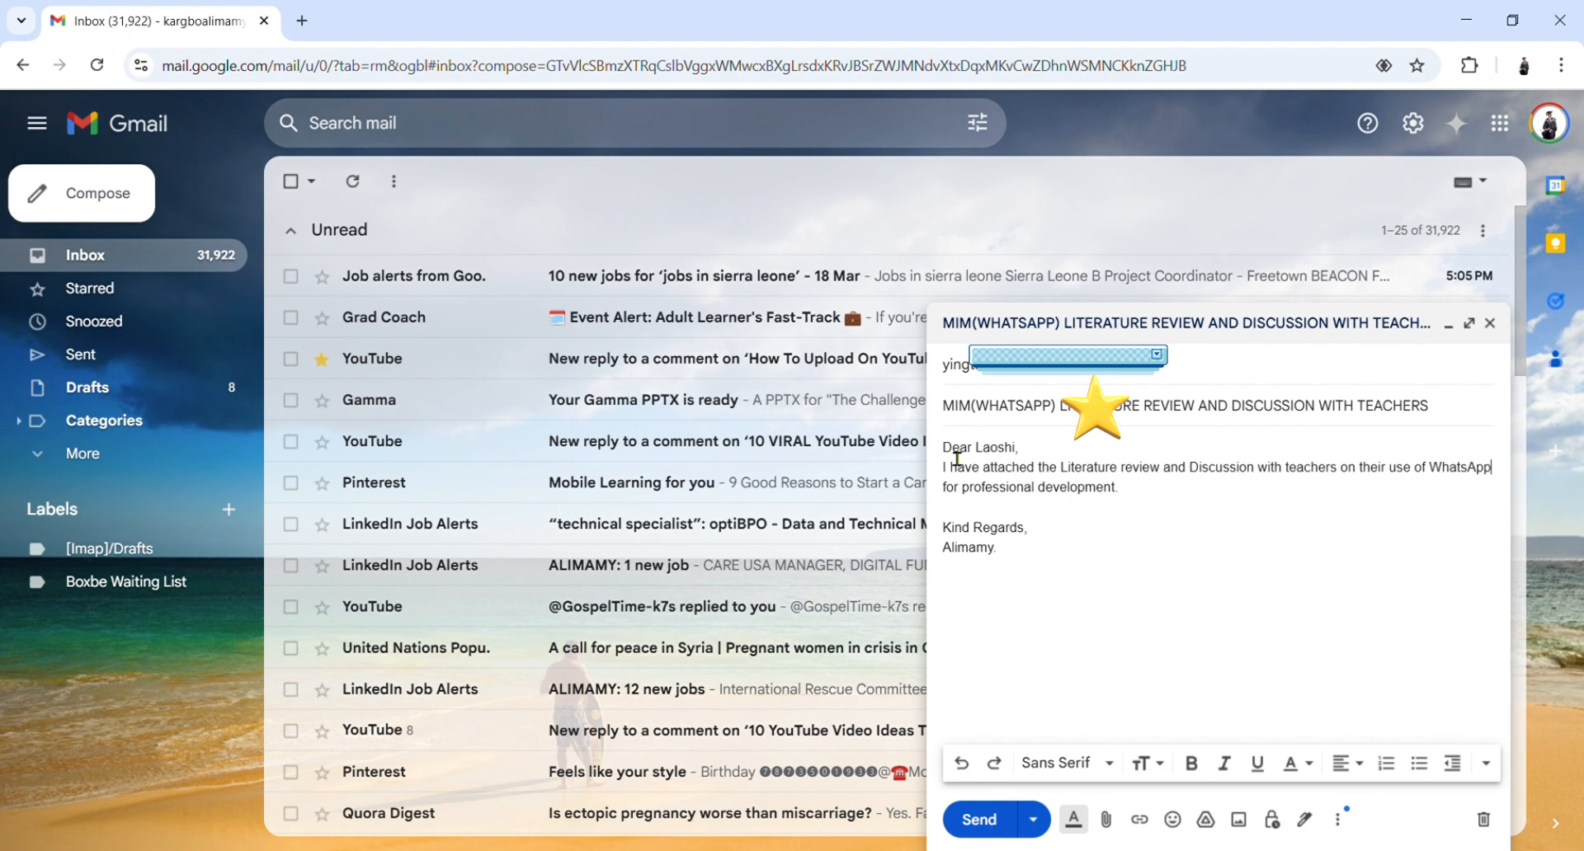
Make the entire message body bold, from the greeting to the sender's name
left_click_drag(943, 446, 1139, 538)
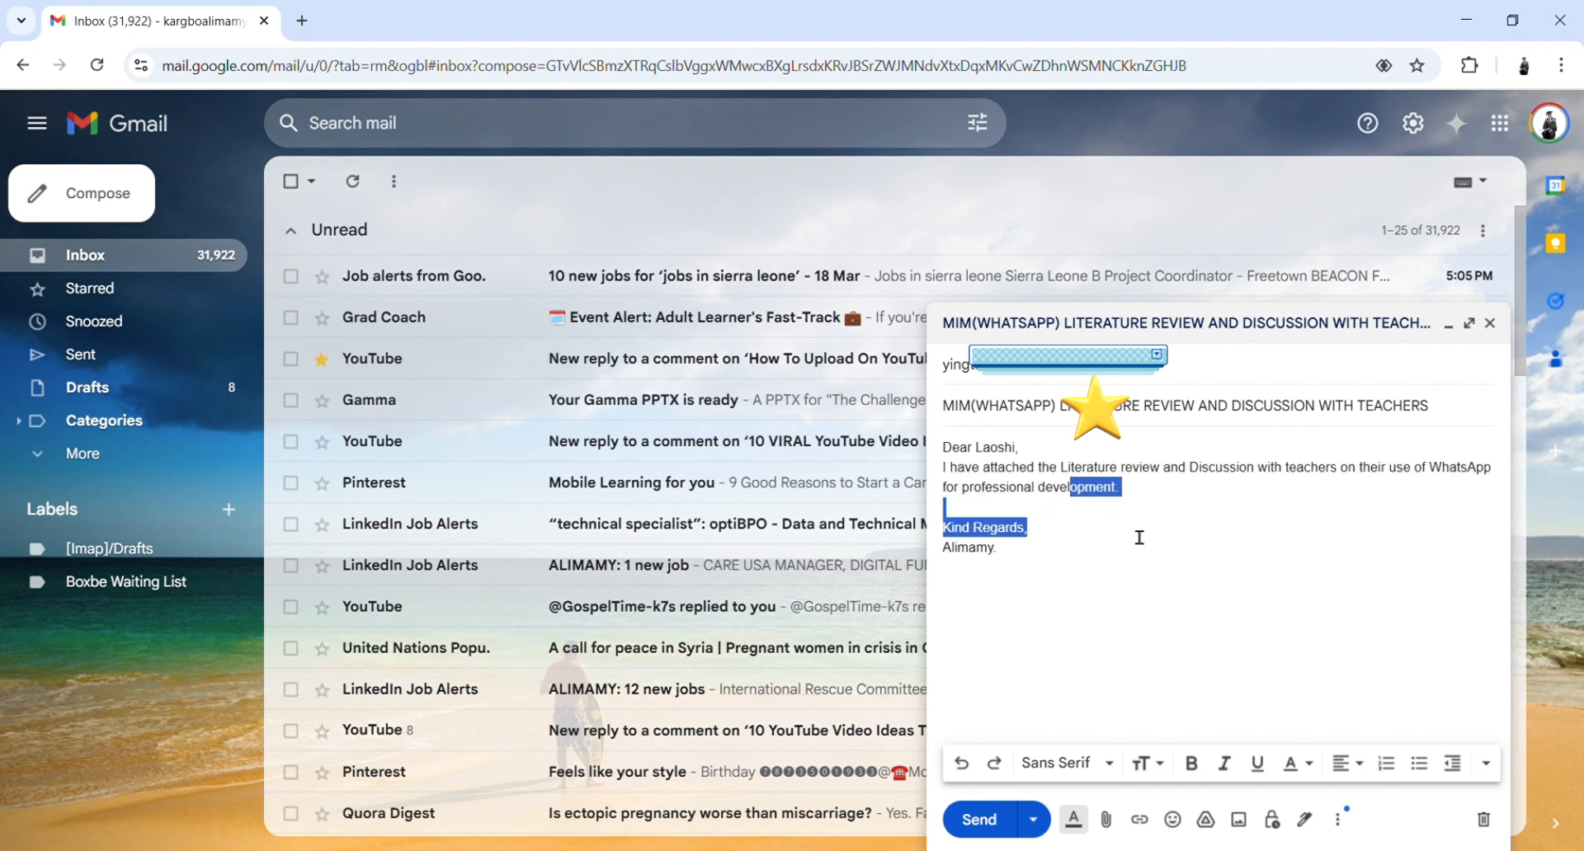
left_click(1058, 548)
key("ctrl+a")
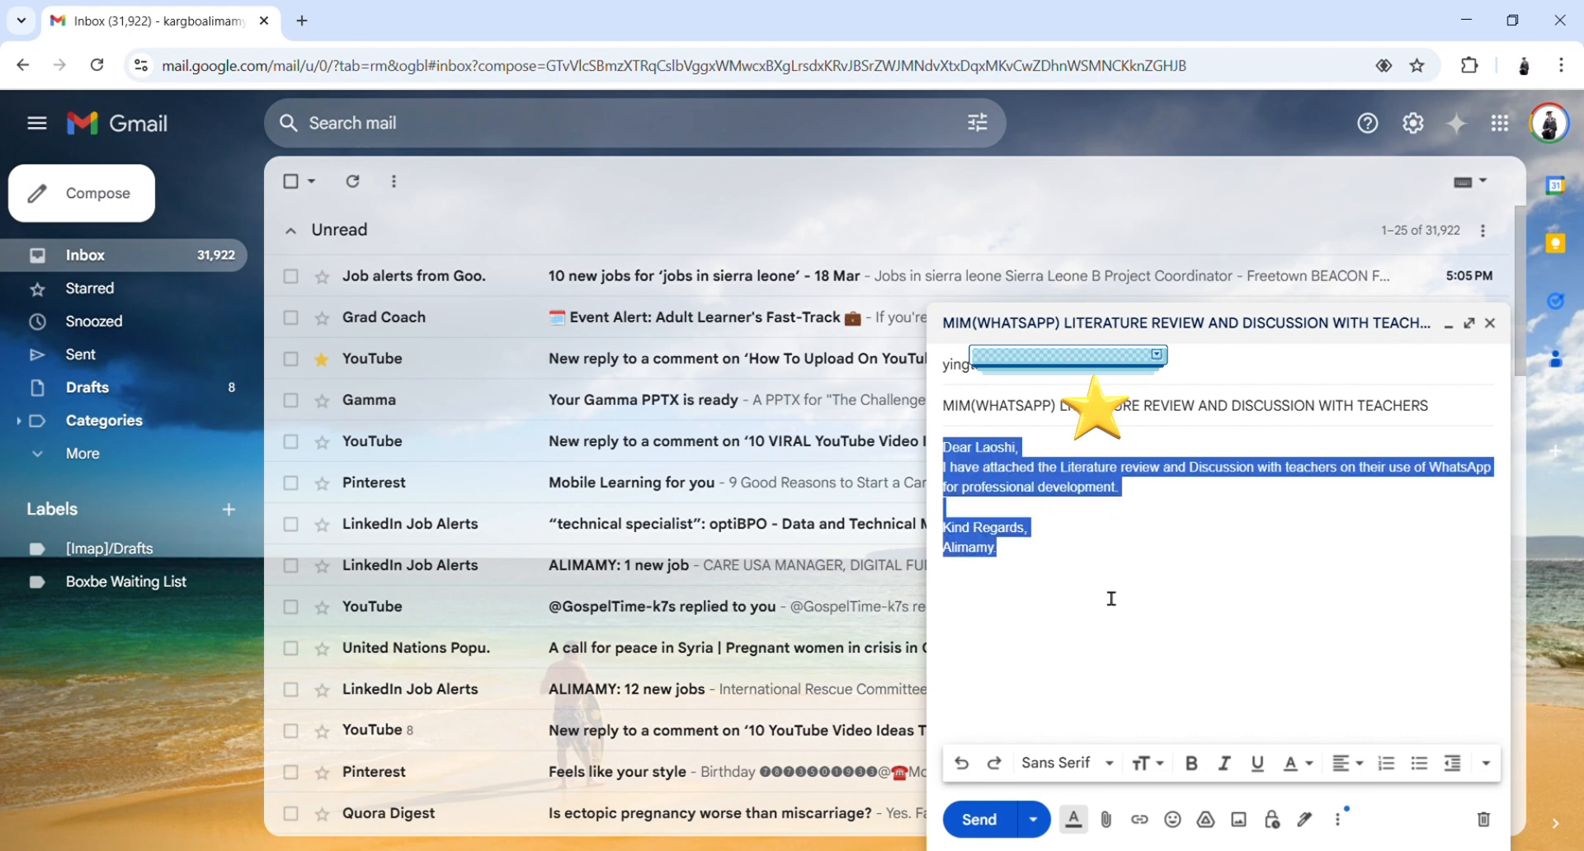
left_click(1192, 763)
left_click(1041, 592)
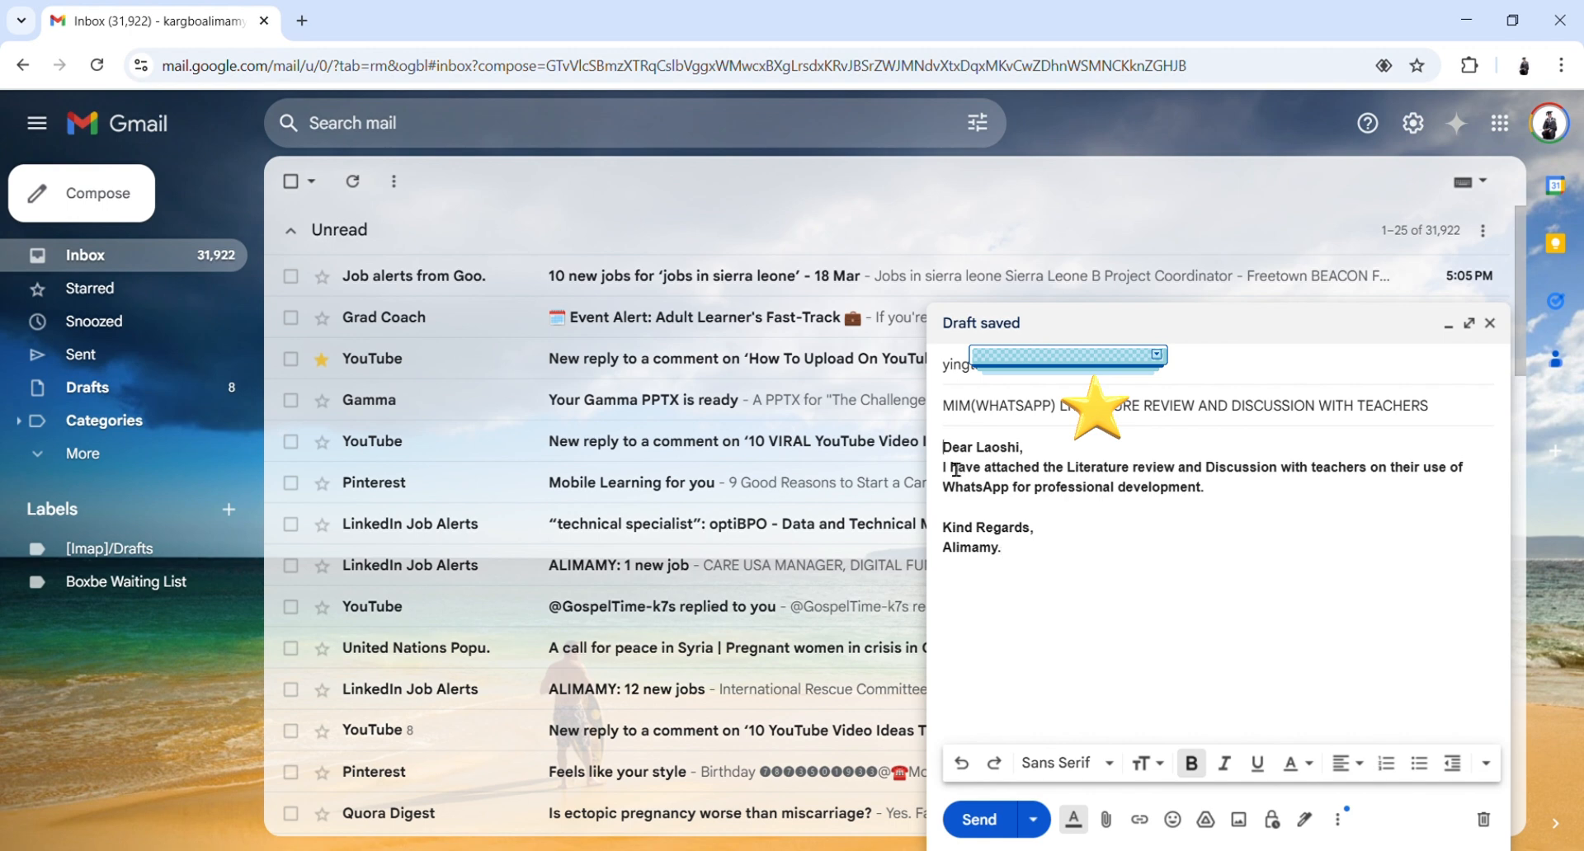
Remove the bold formatting from the whole message body and make it italic instead
left_click_drag(943, 446, 1043, 591)
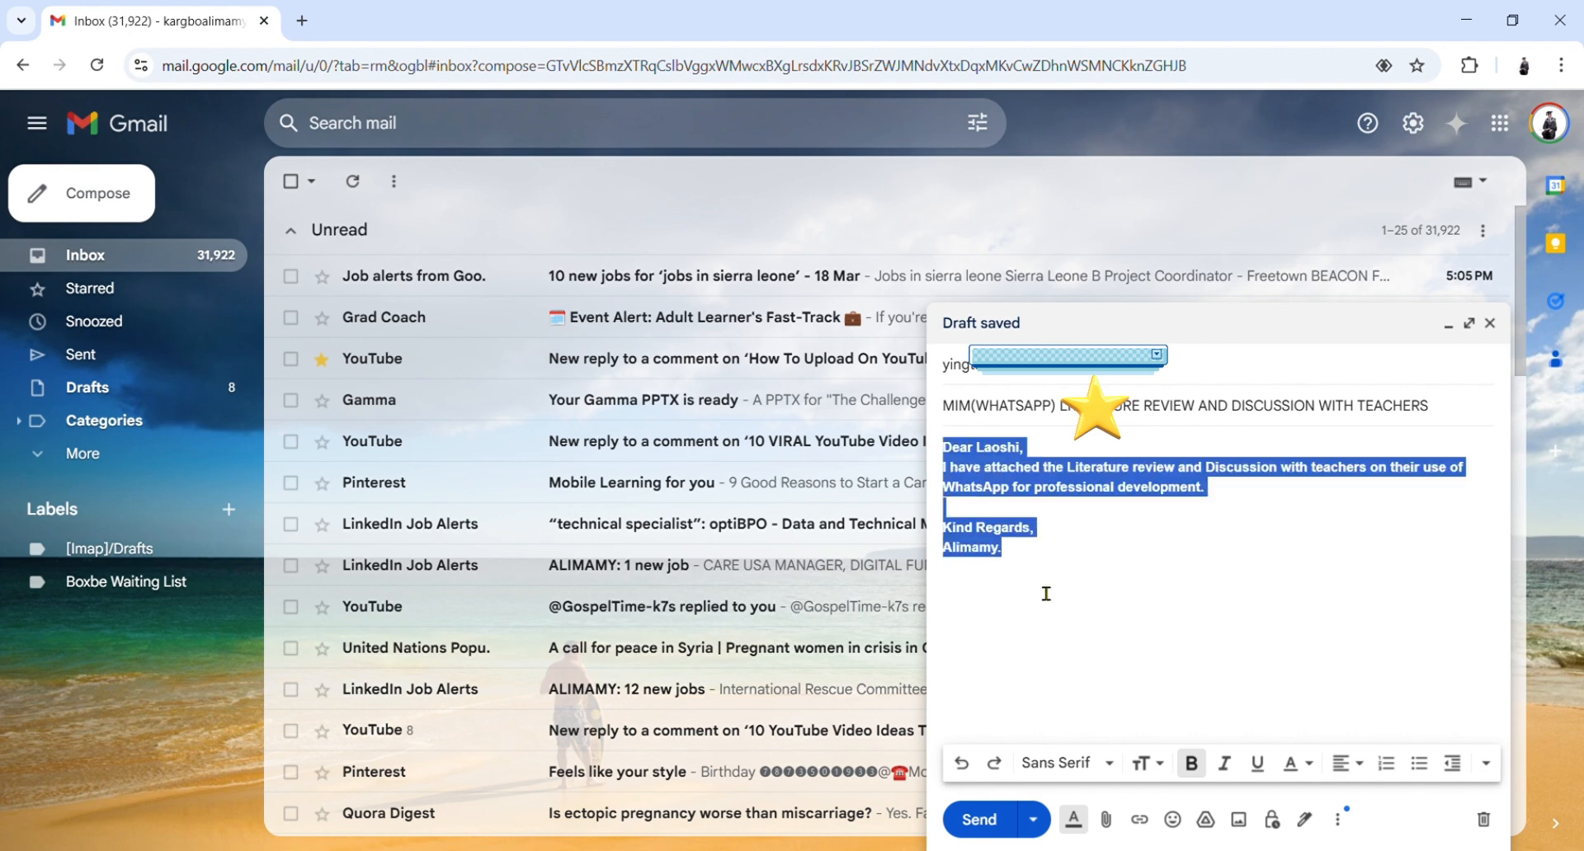
left_click(1192, 763)
left_click(1224, 764)
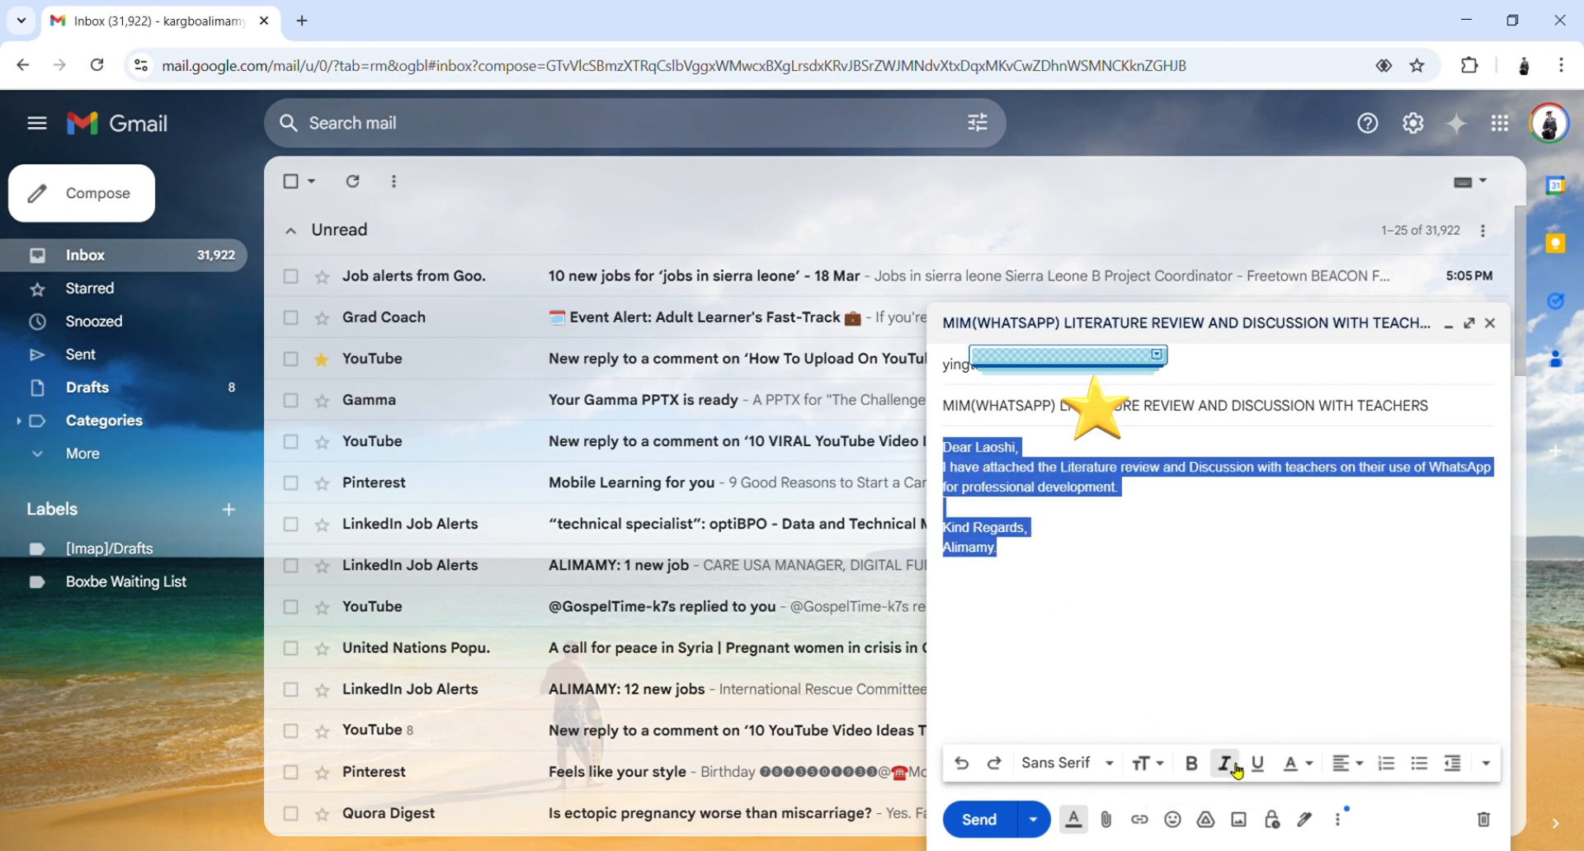
left_click(1061, 538)
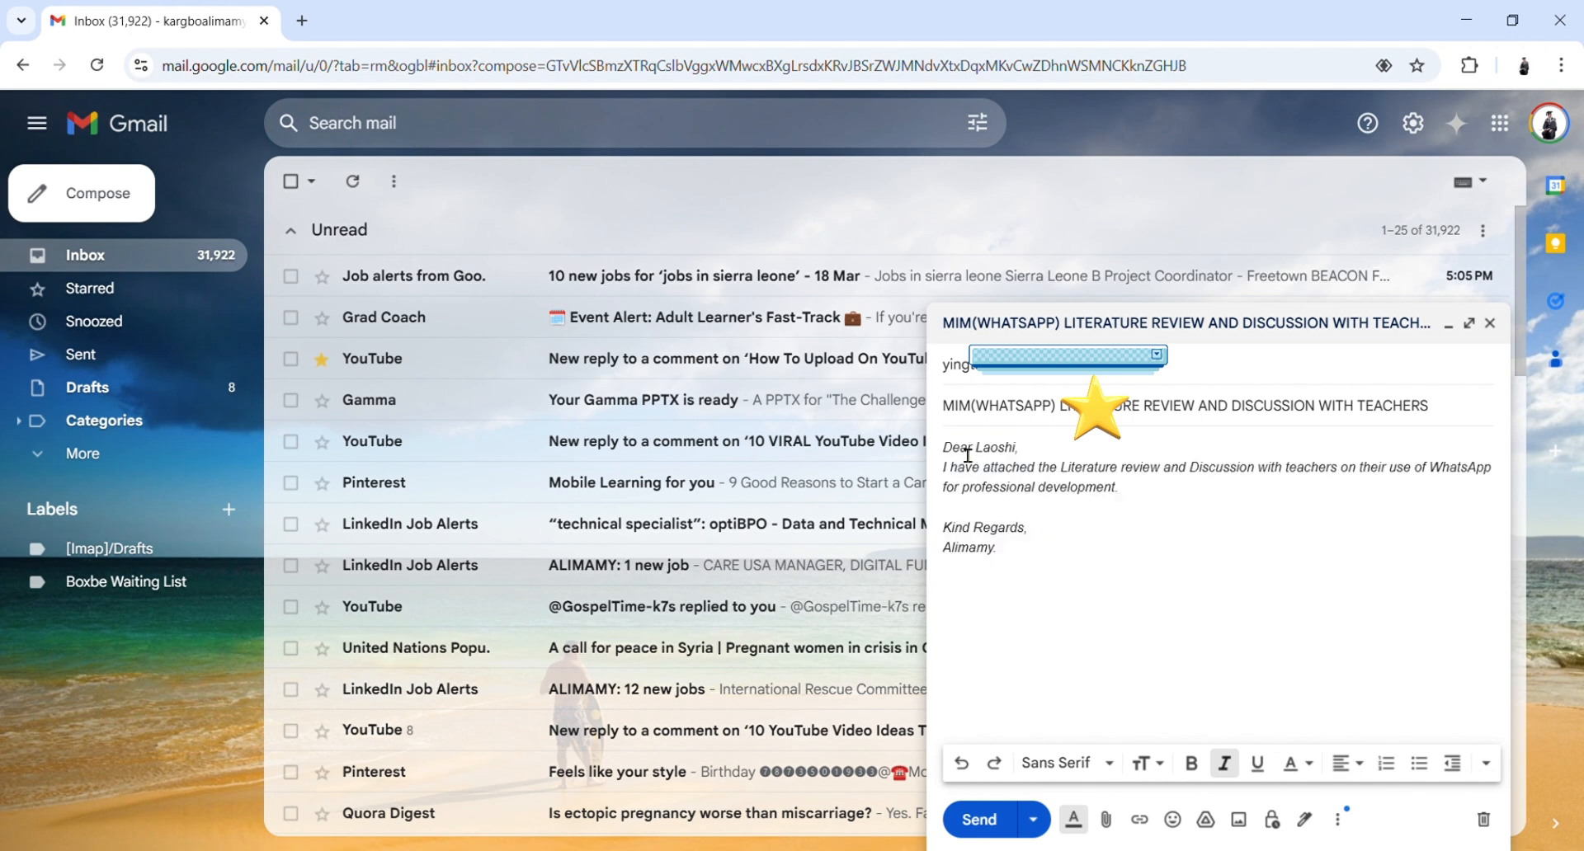
Underline the whole message body, and clear both its italic and underline formatting
left_click_drag(945, 450, 1037, 588)
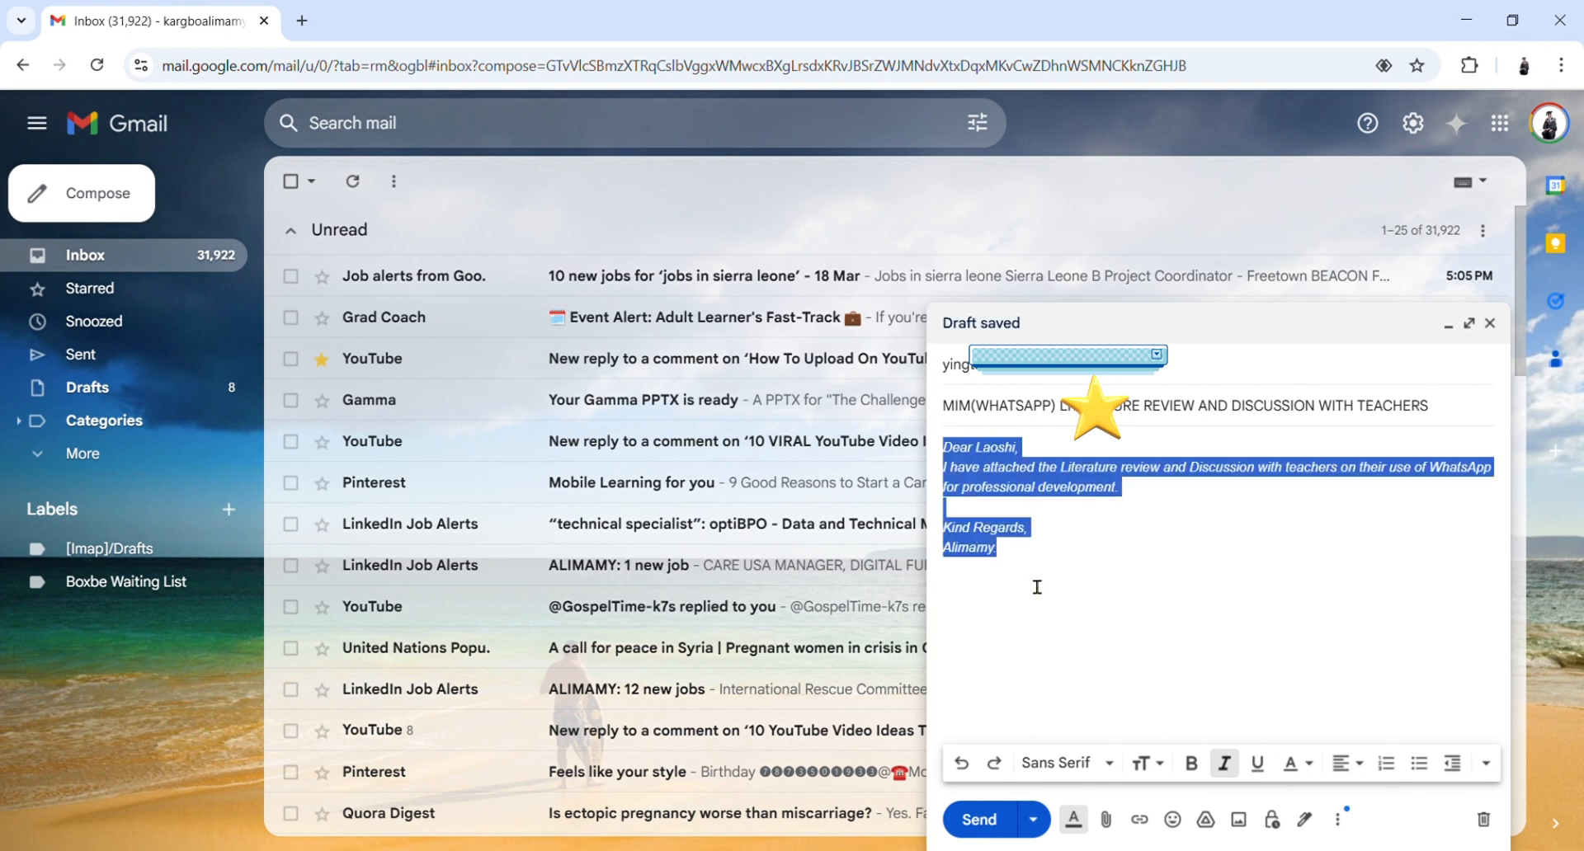
left_click(1258, 763)
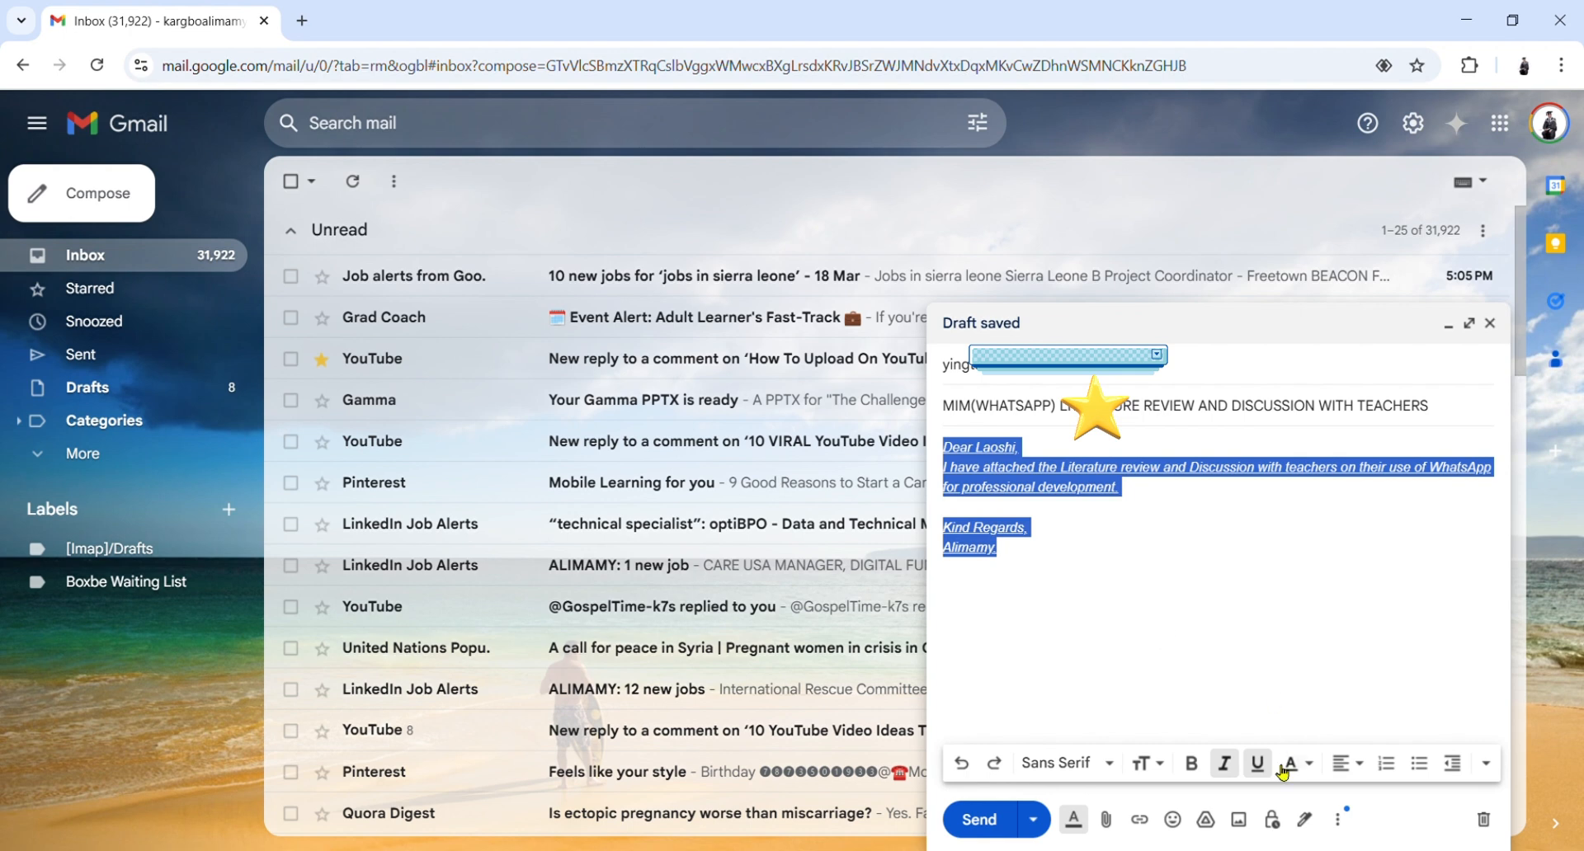
left_click(1224, 763)
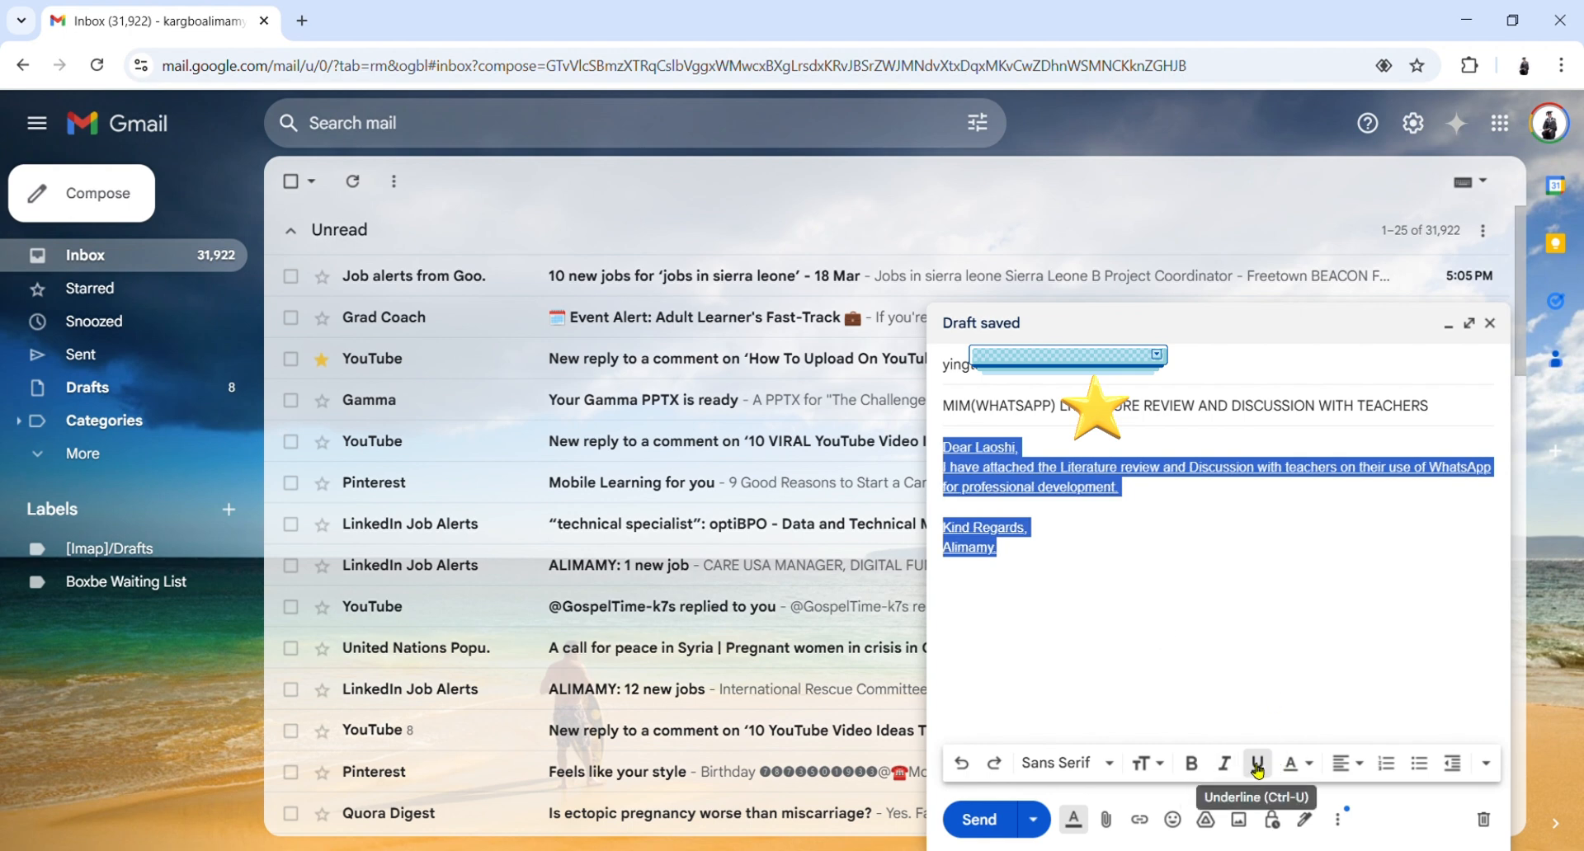
left_click(1260, 763)
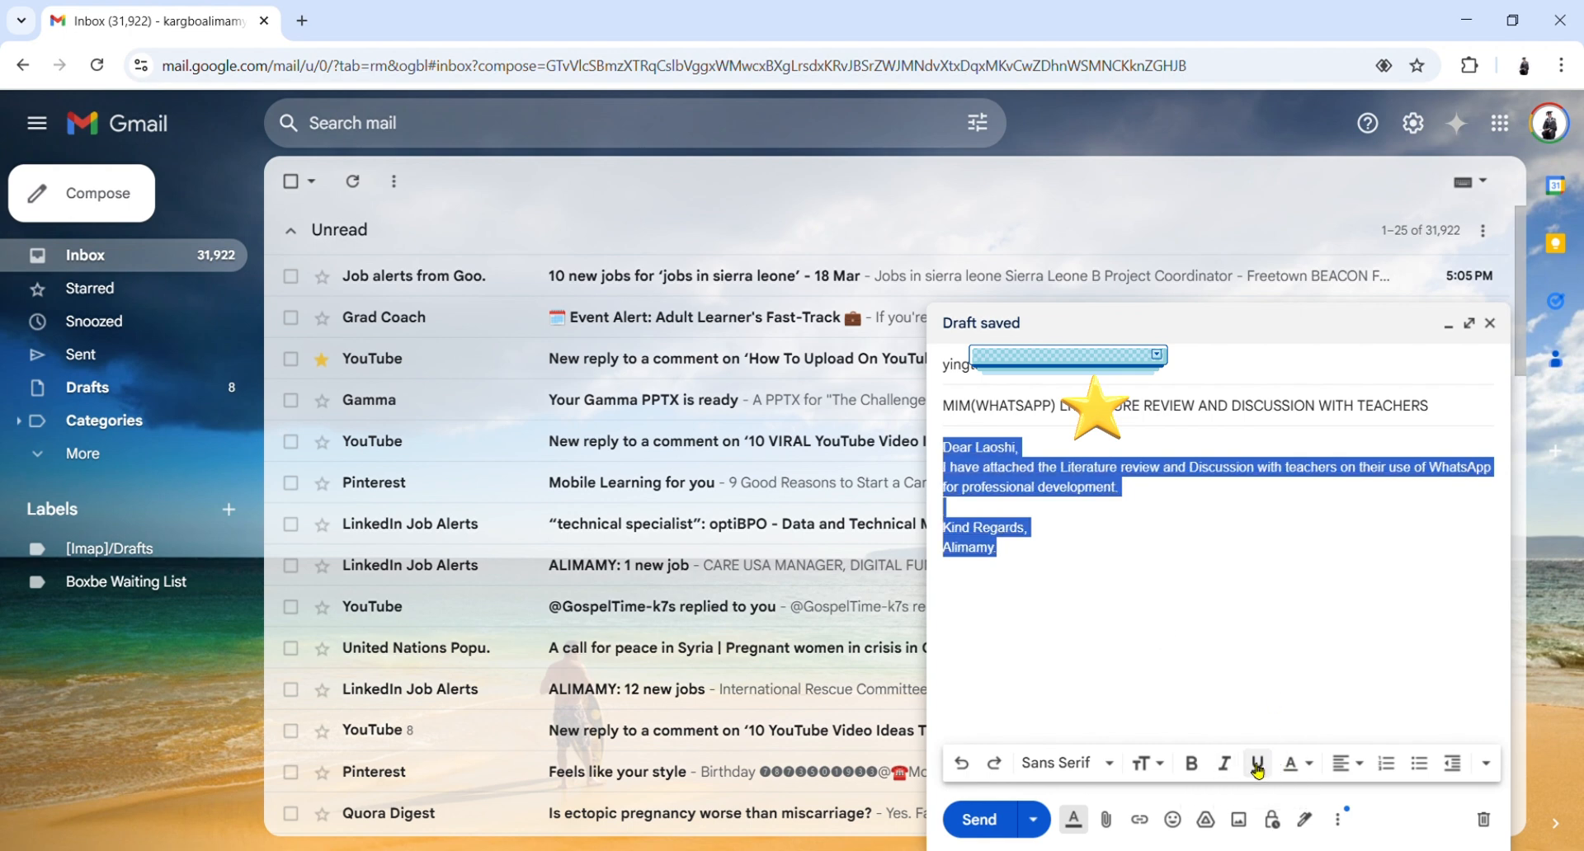
Apply a bright green background color to all of the message text
left_click(1307, 764)
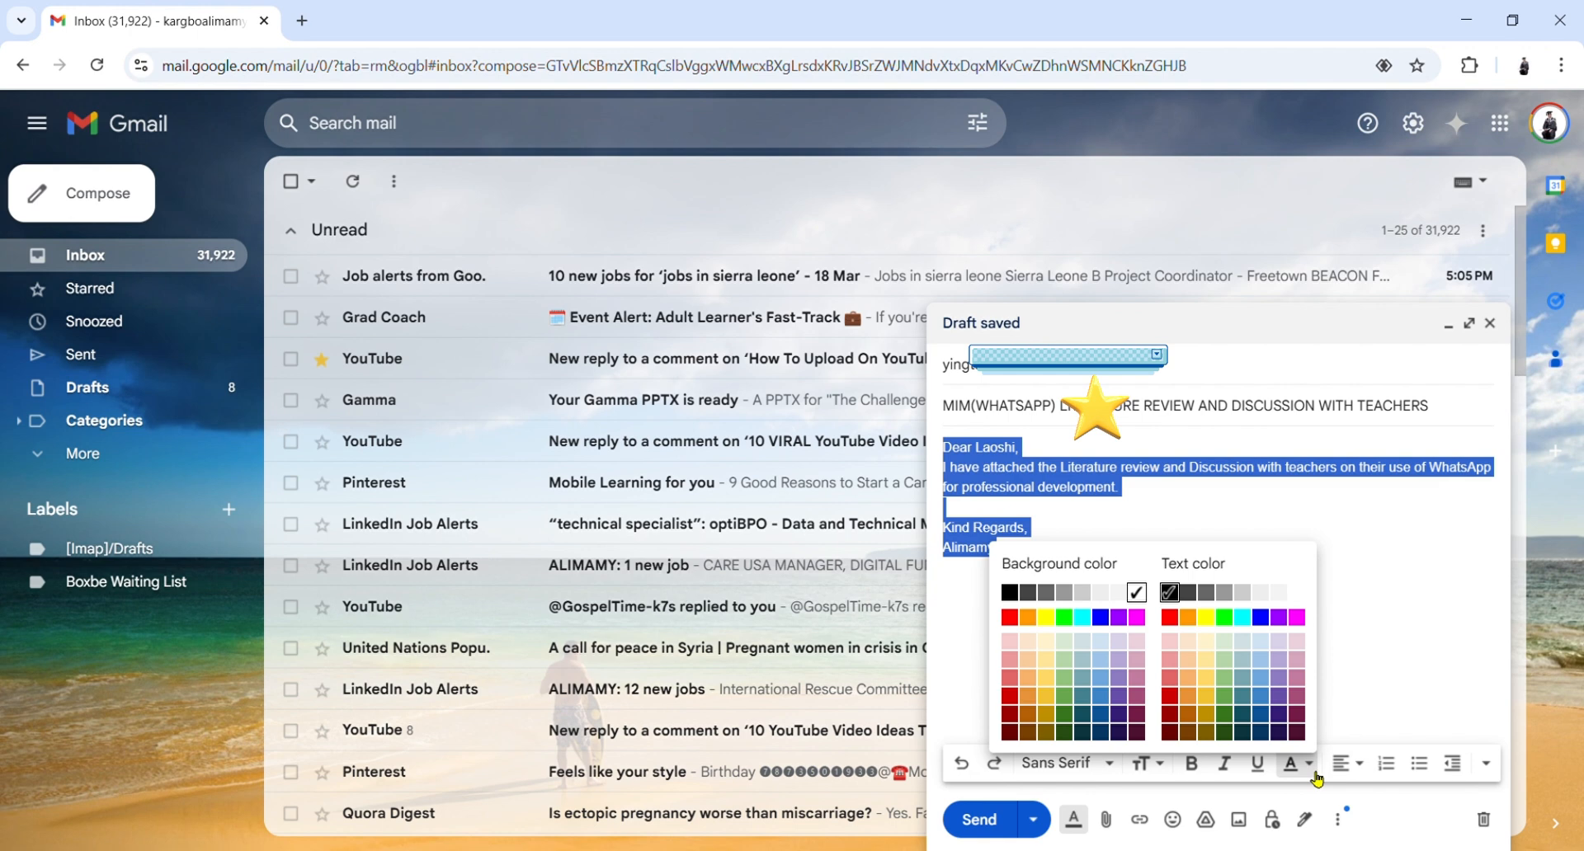
left_click(1064, 617)
left_click(1106, 575)
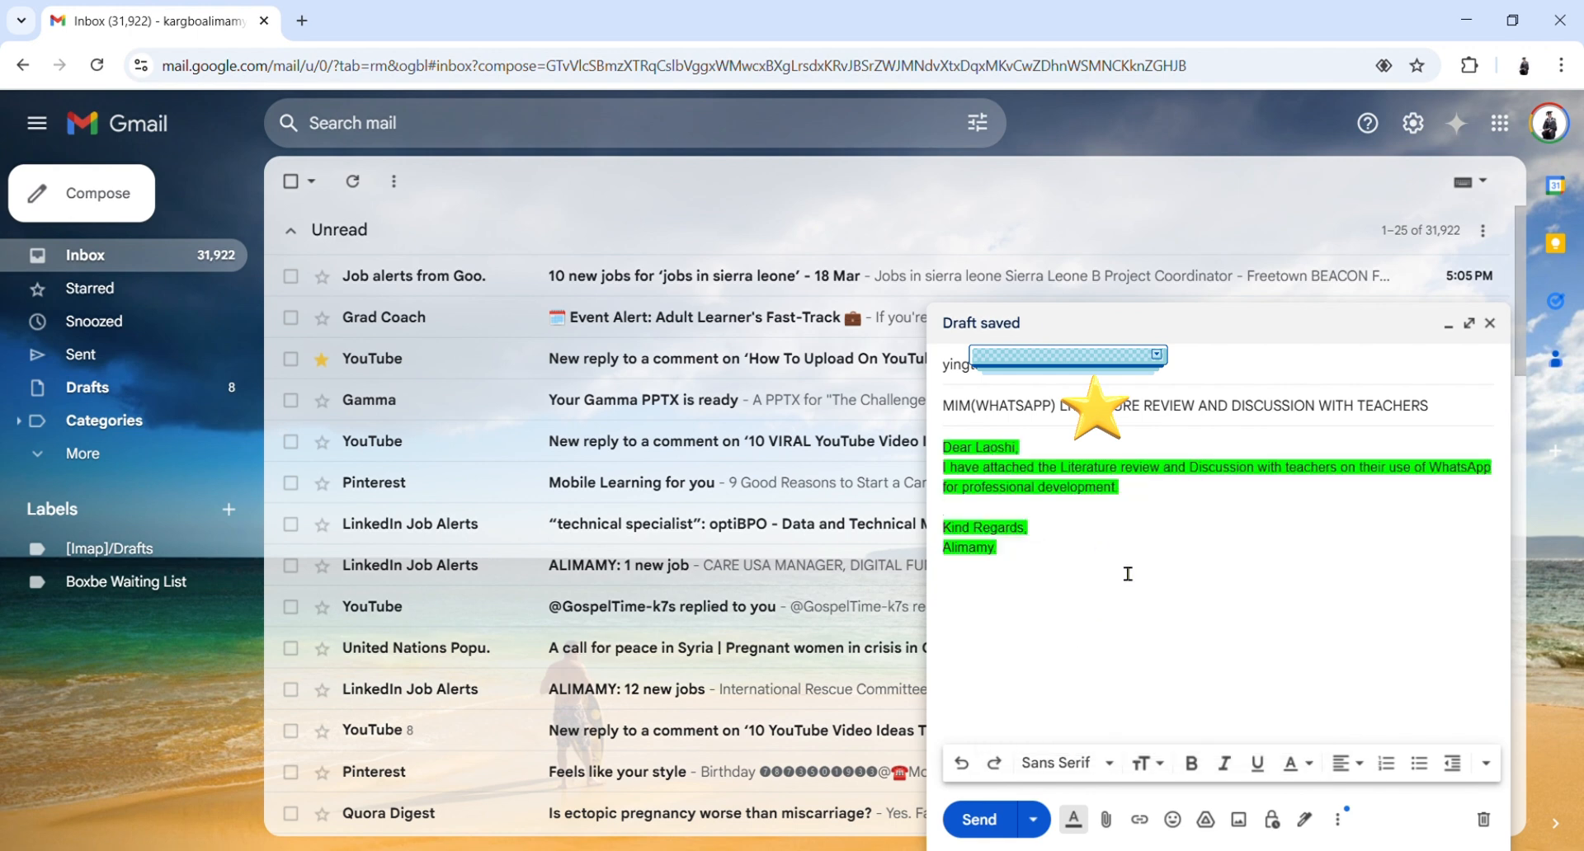
Change the font of the entire message body to Georgia
key("ctrl+a")
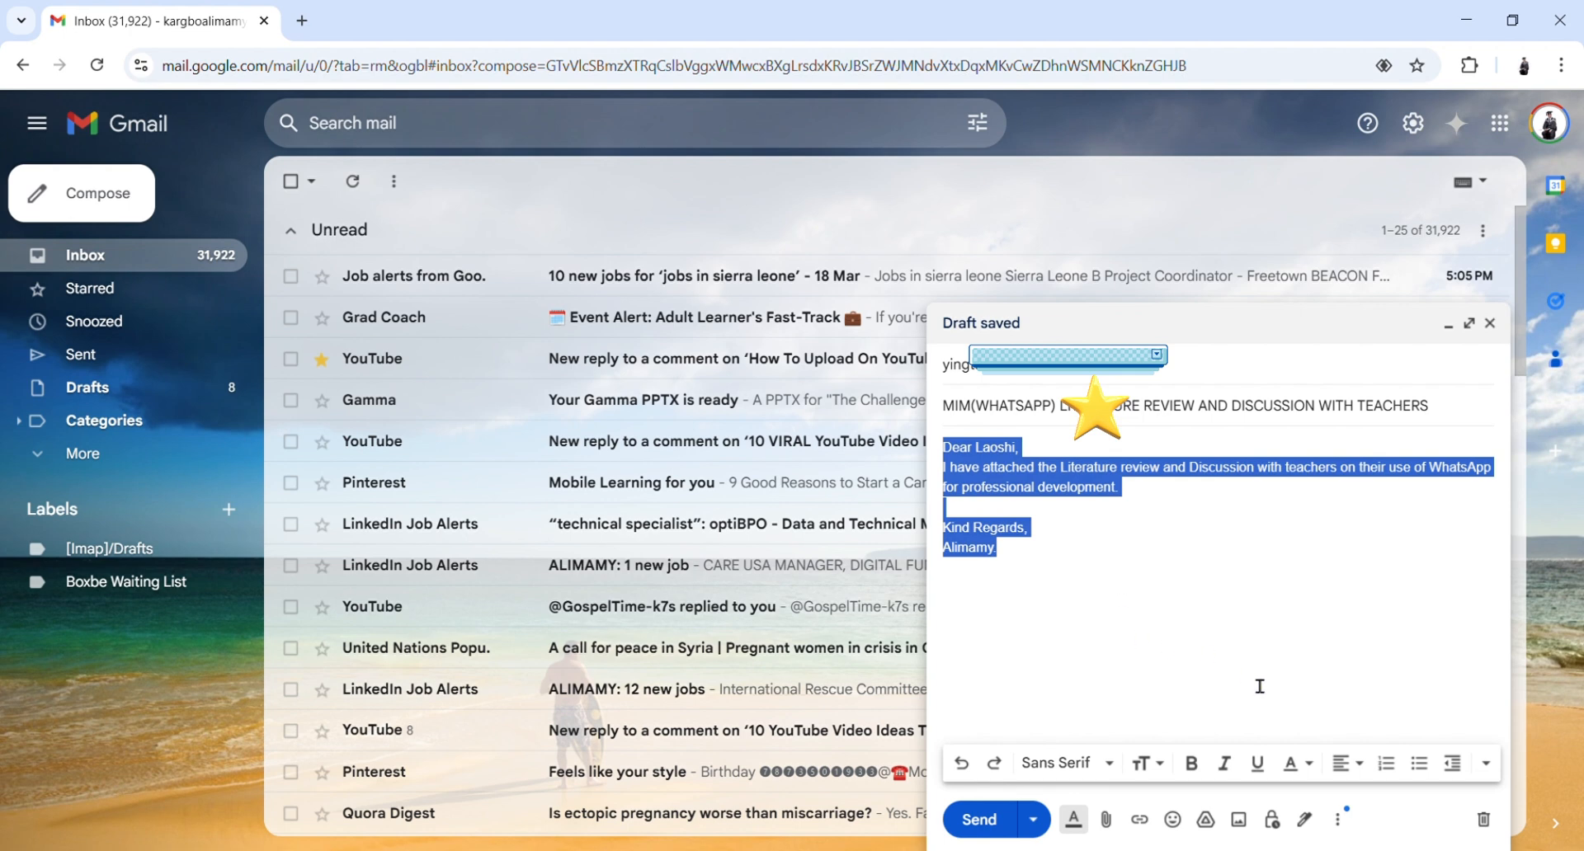
left_click(1110, 763)
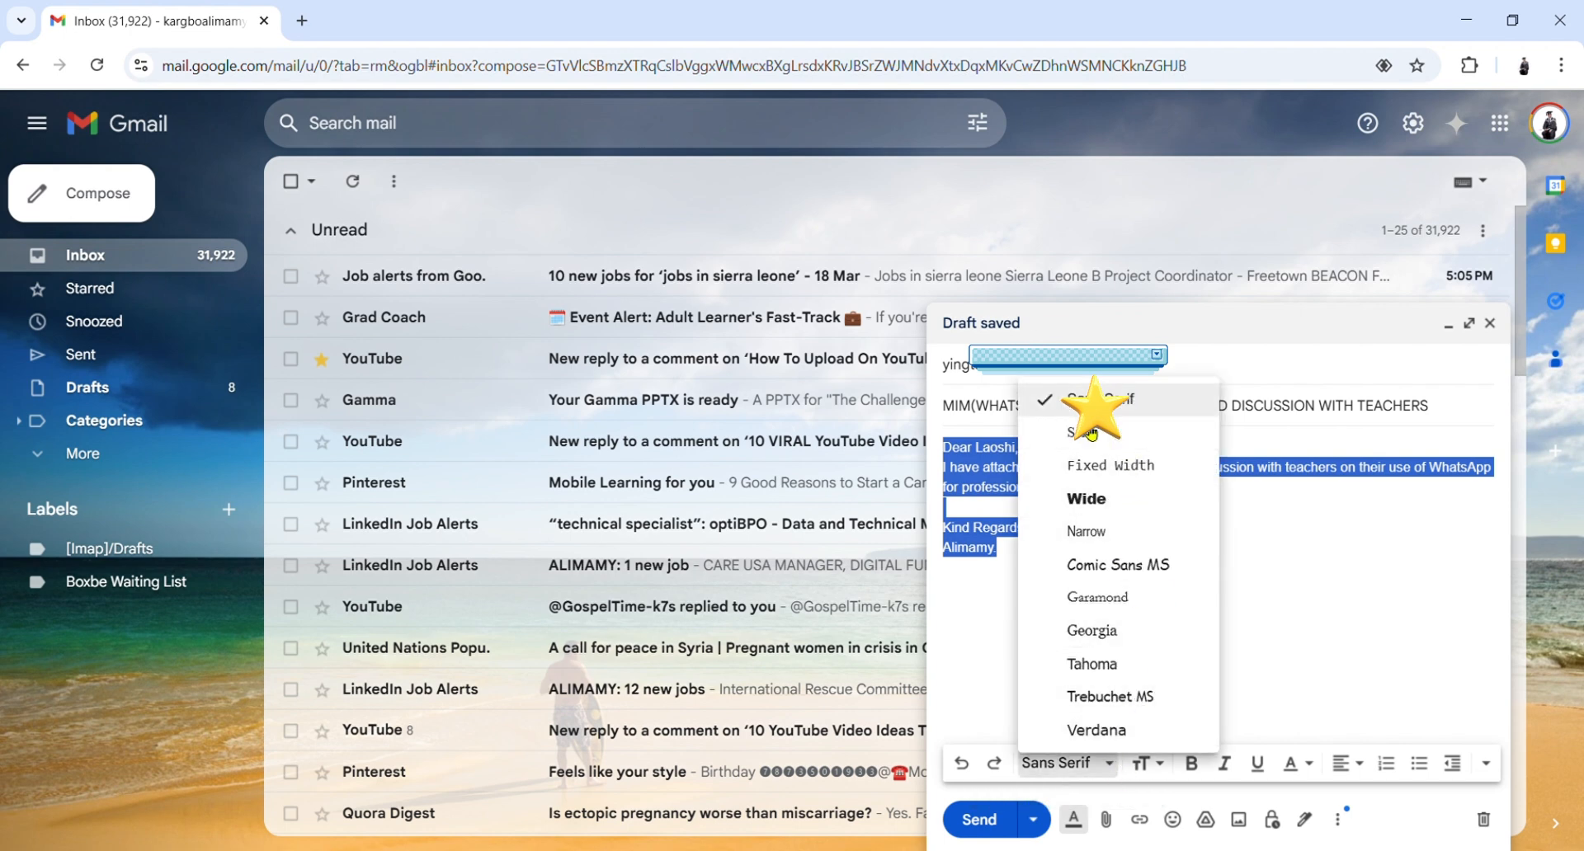
left_click(1104, 633)
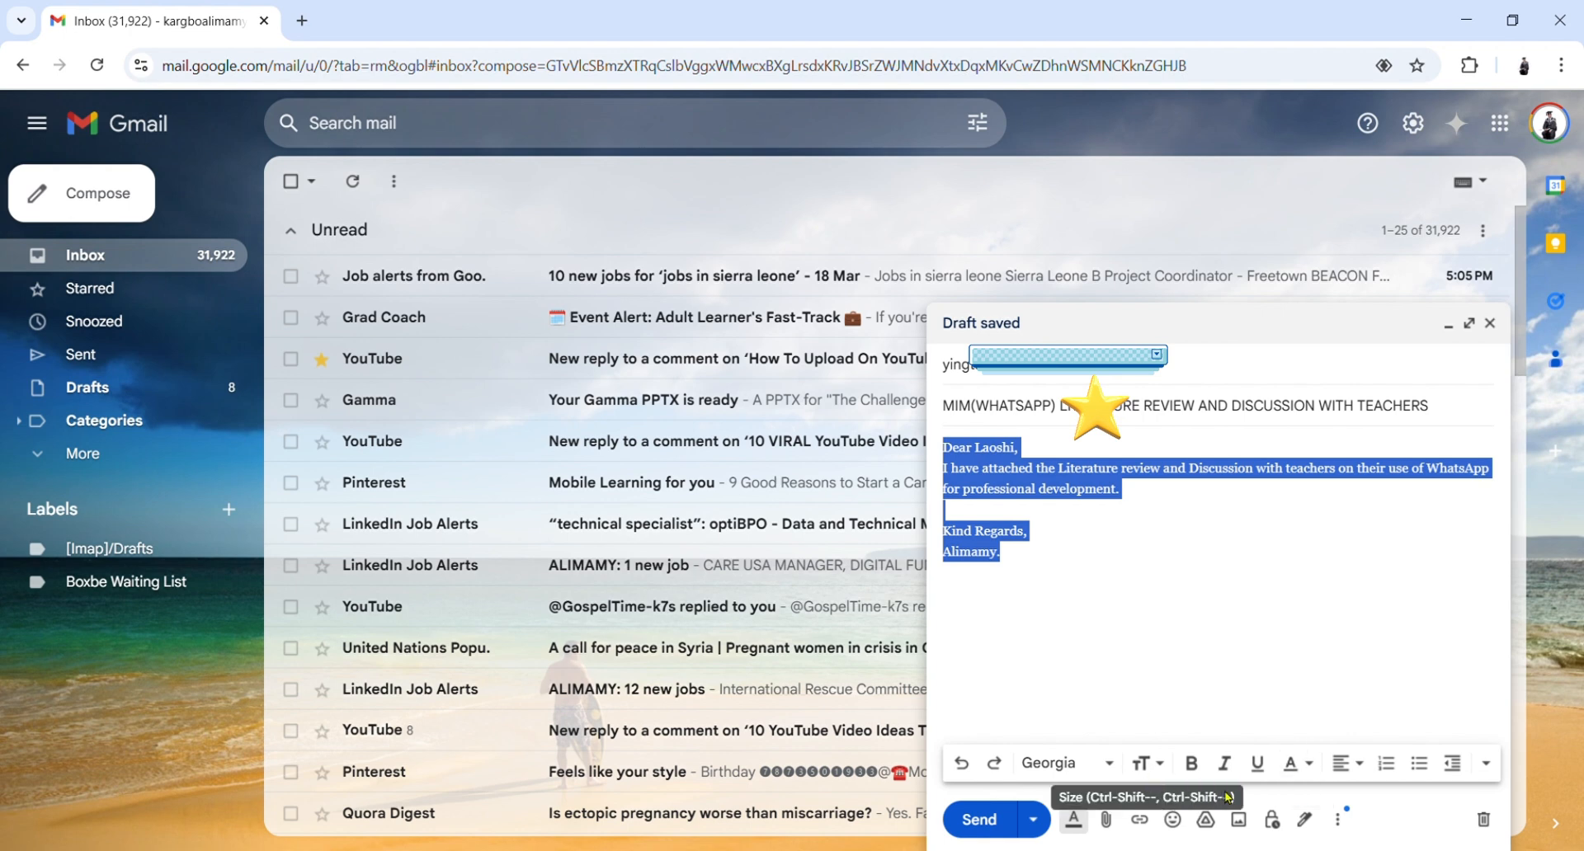
Center the whole message body, and return its alignment to left
left_click(1367, 774)
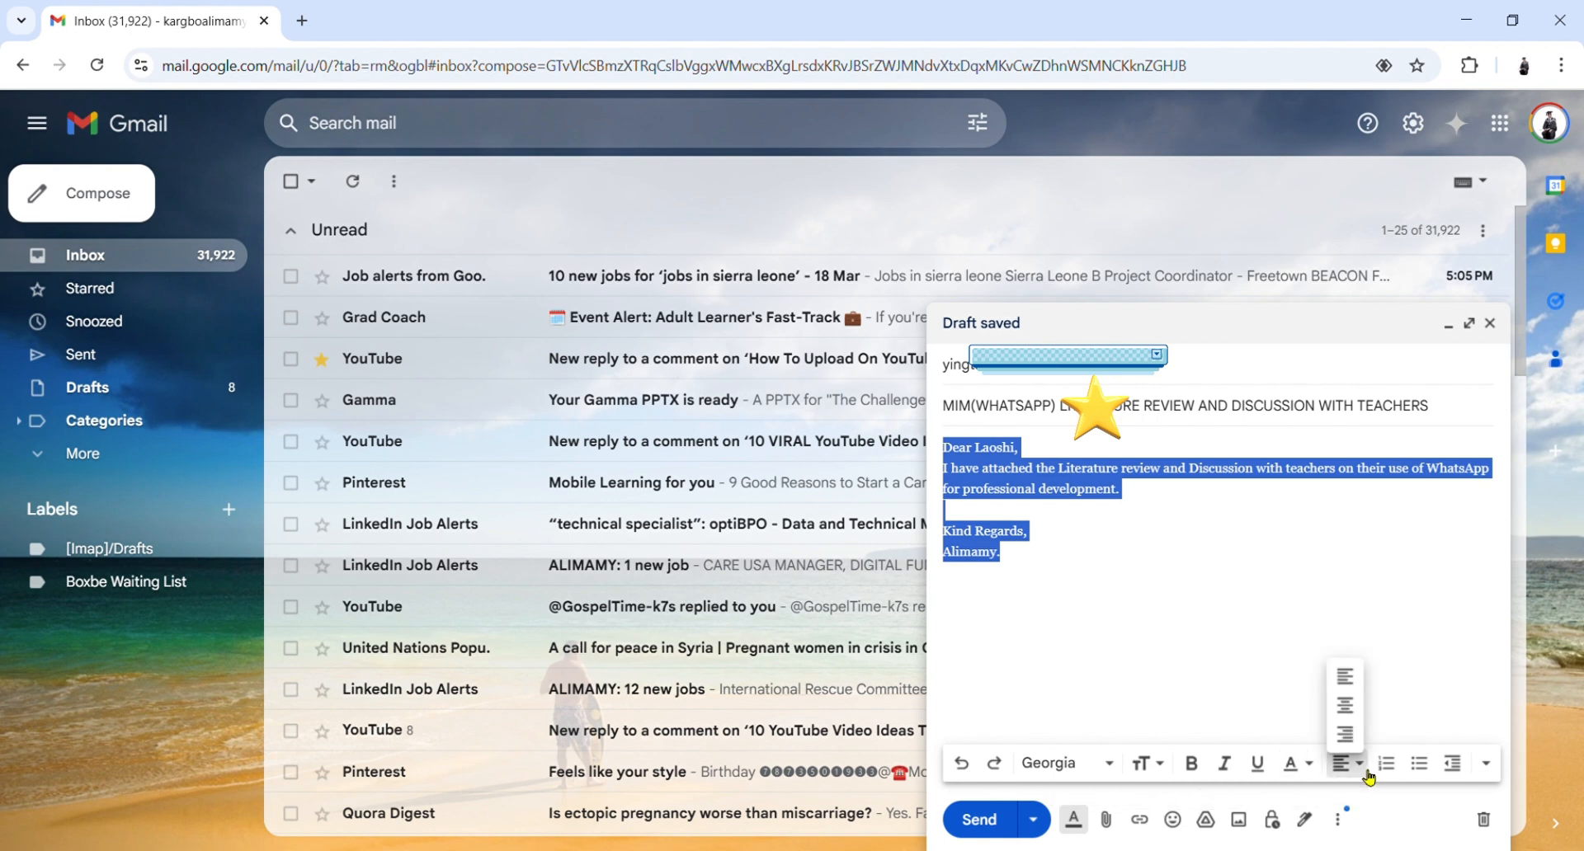
left_click(1345, 706)
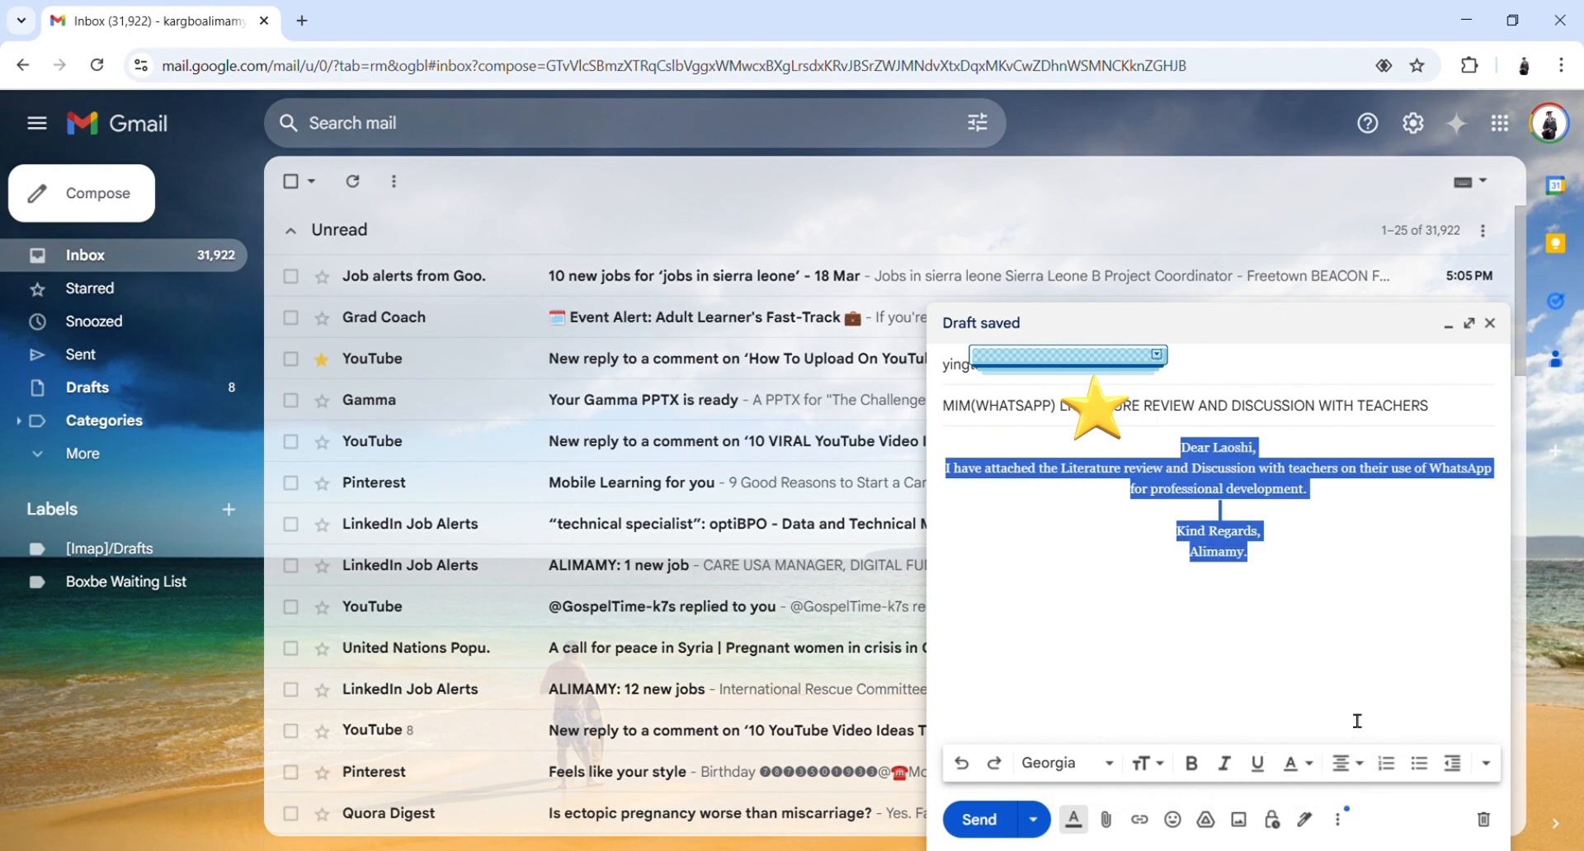
left_click(1358, 764)
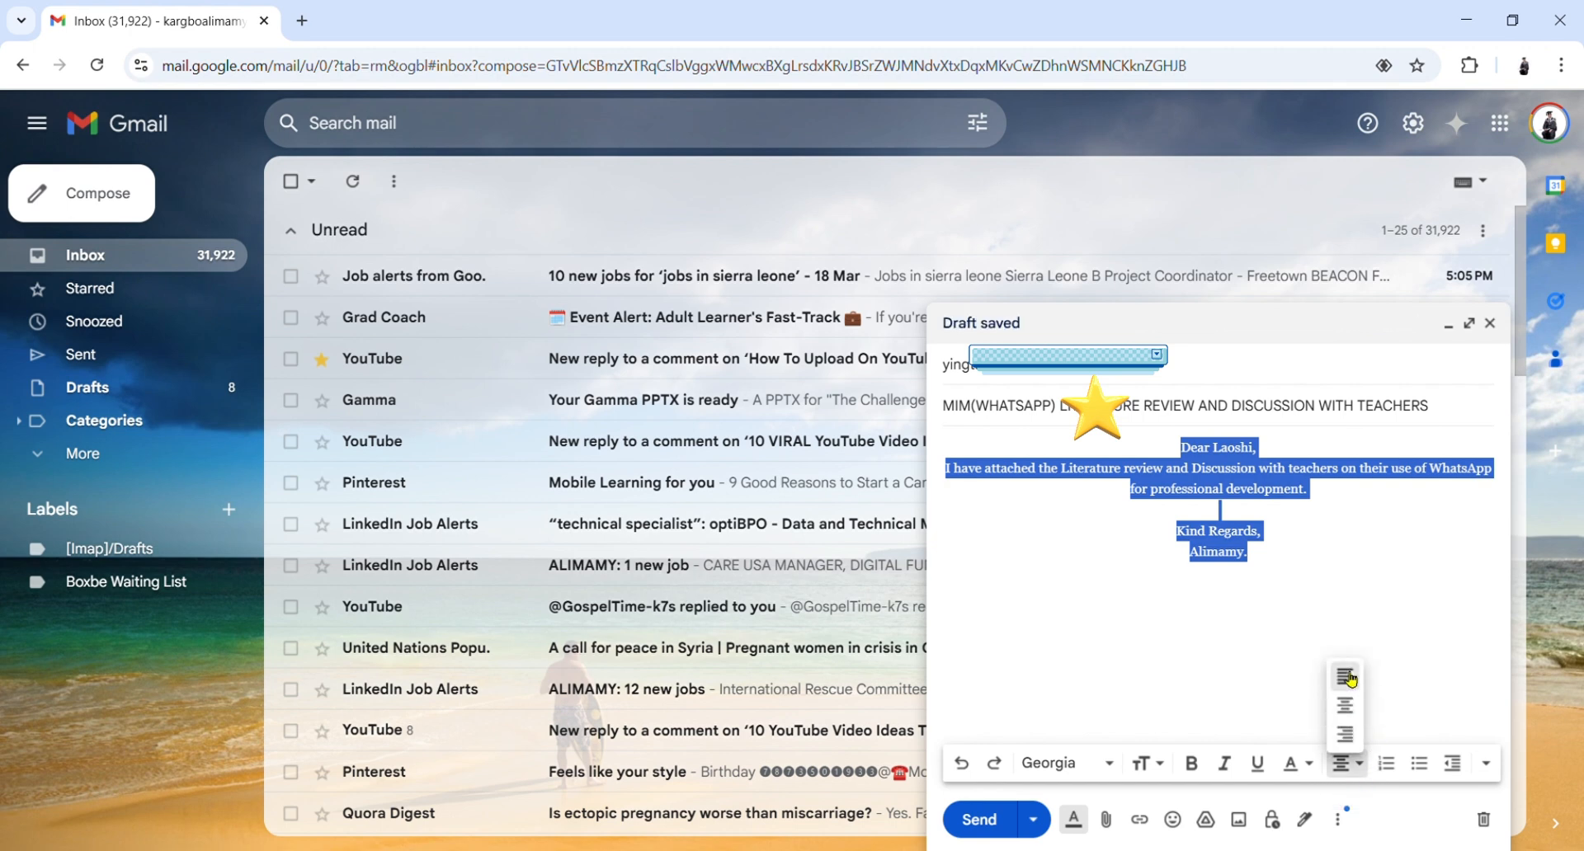
left_click(1348, 679)
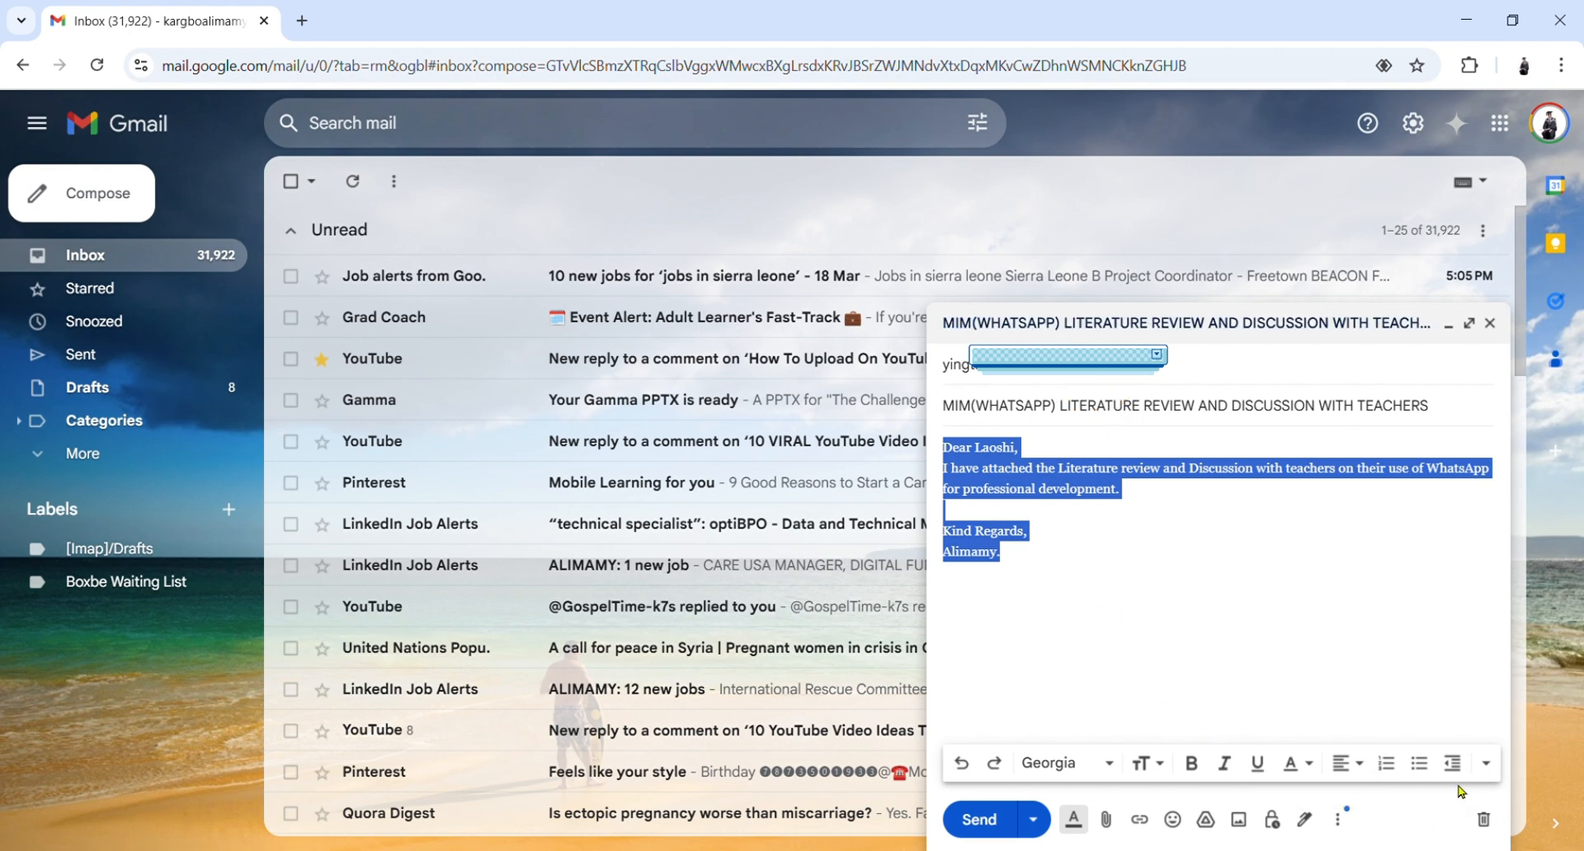
Turn the whole message body into a numbered list, and remove the numbering again
left_click(1389, 765)
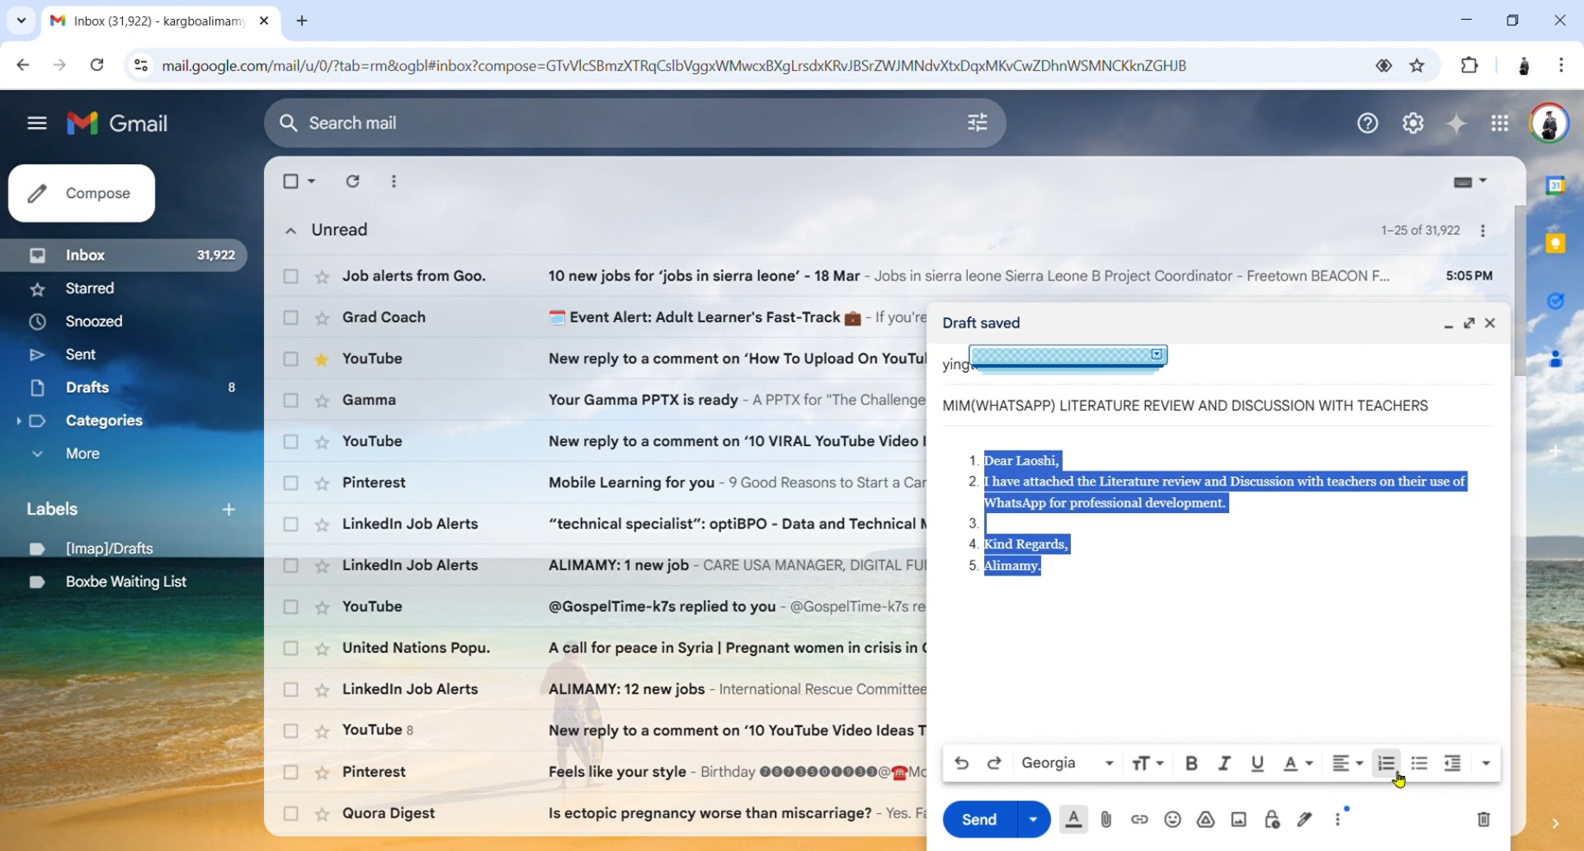
left_click(1396, 776)
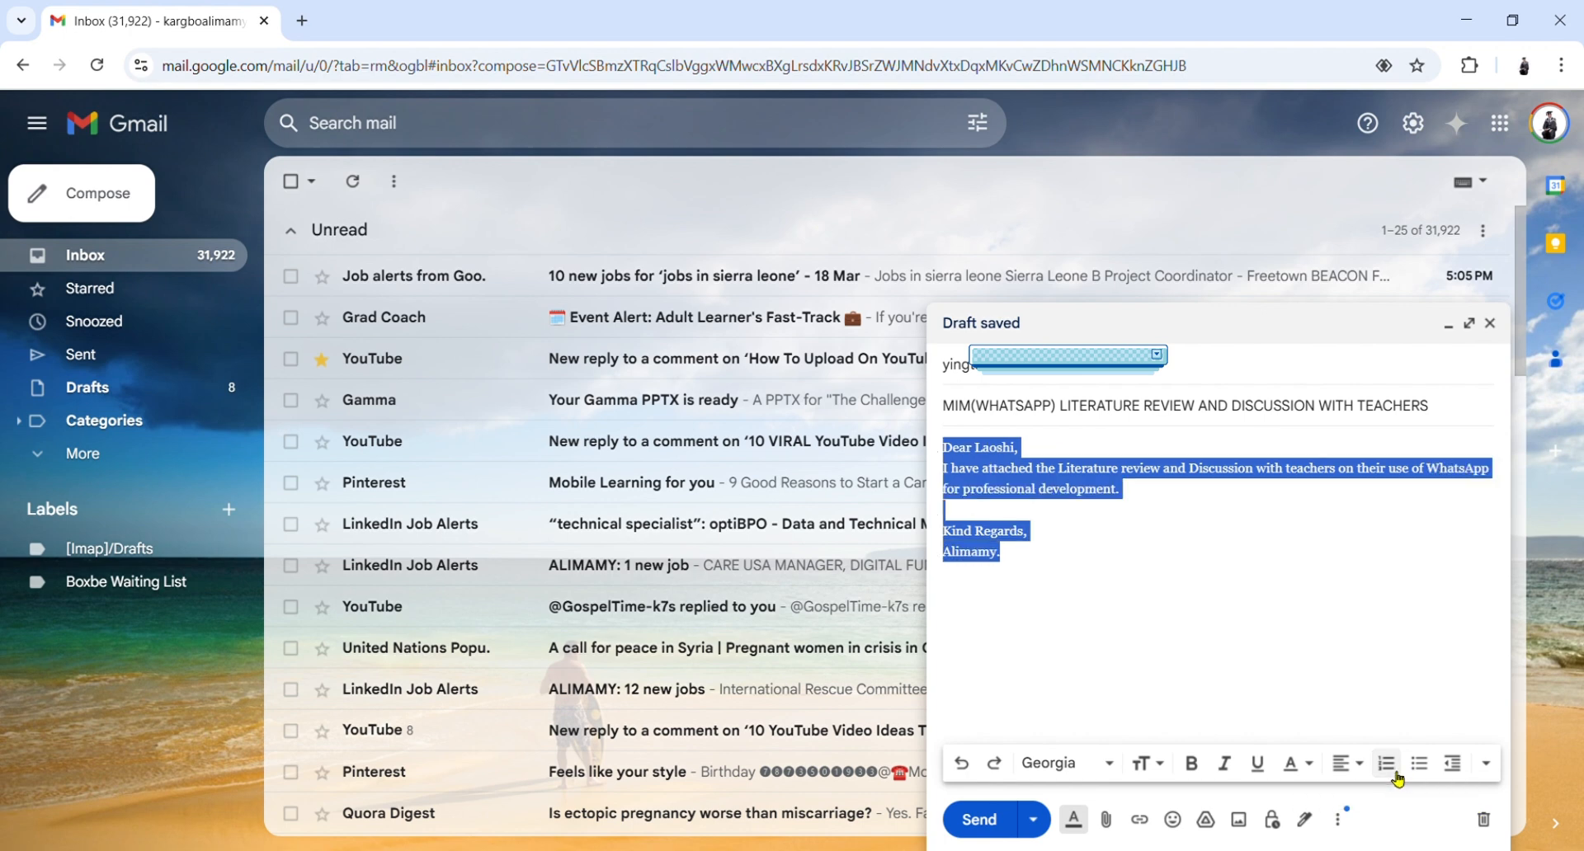
left_click(1502, 768)
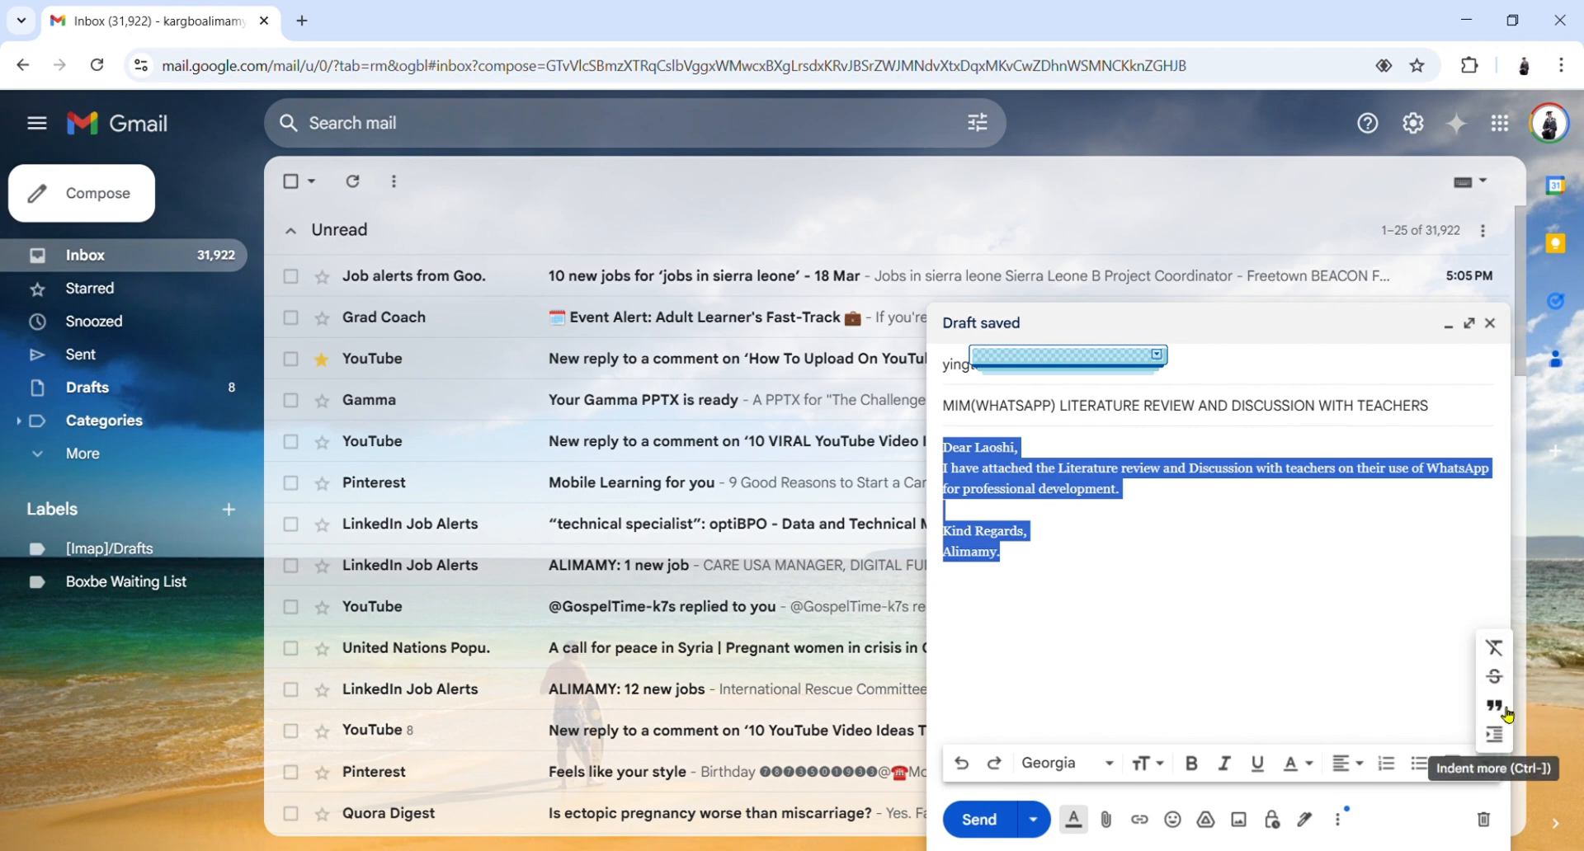
left_click(1300, 674)
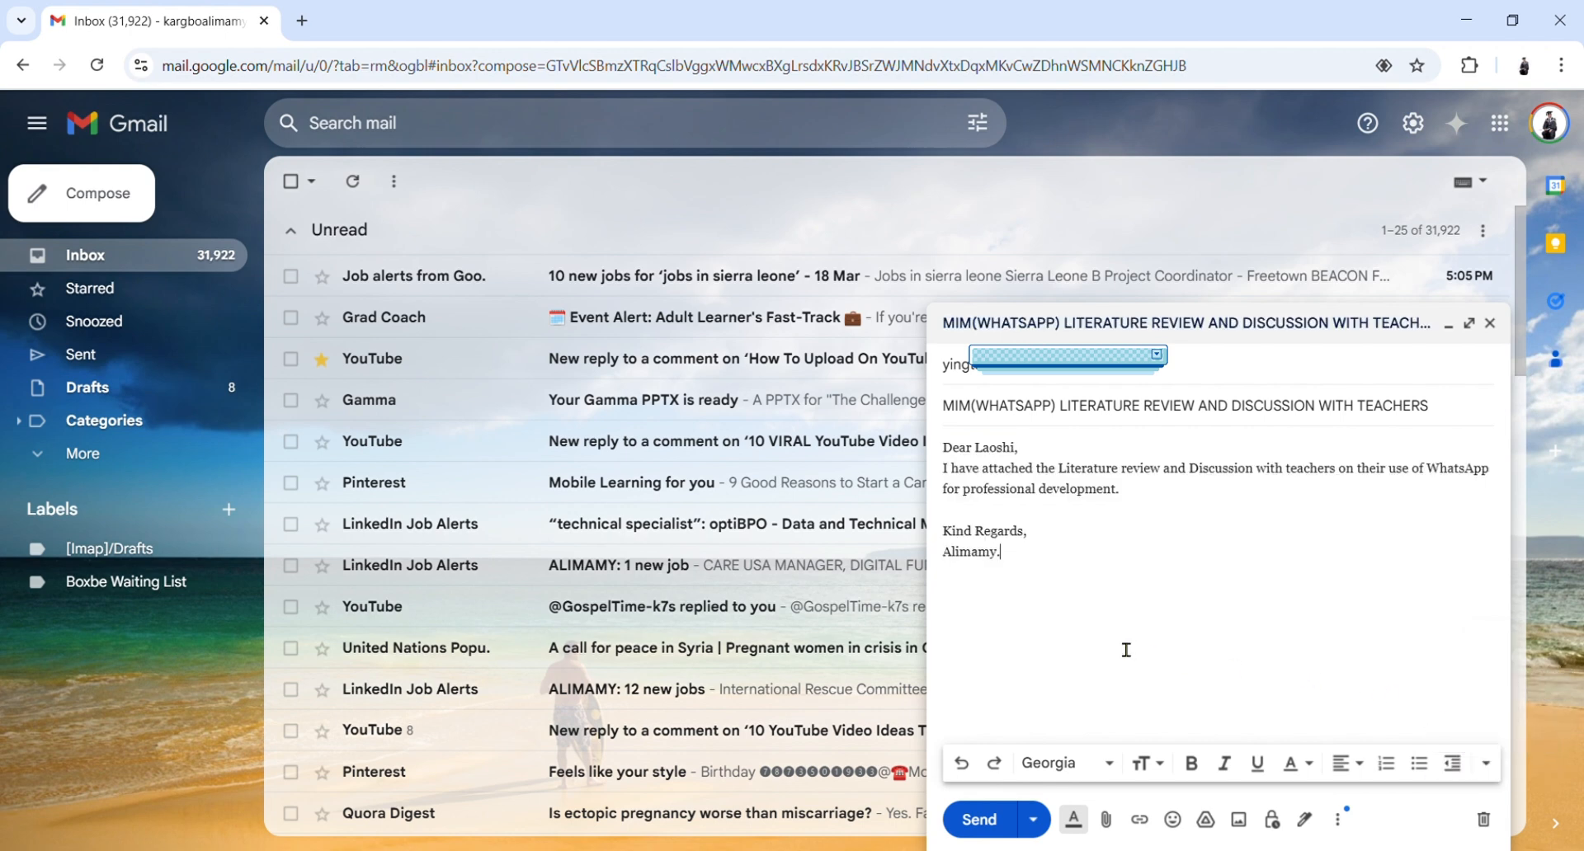
Change the font of the entire message body to Sans Serif
key("ctrl+a")
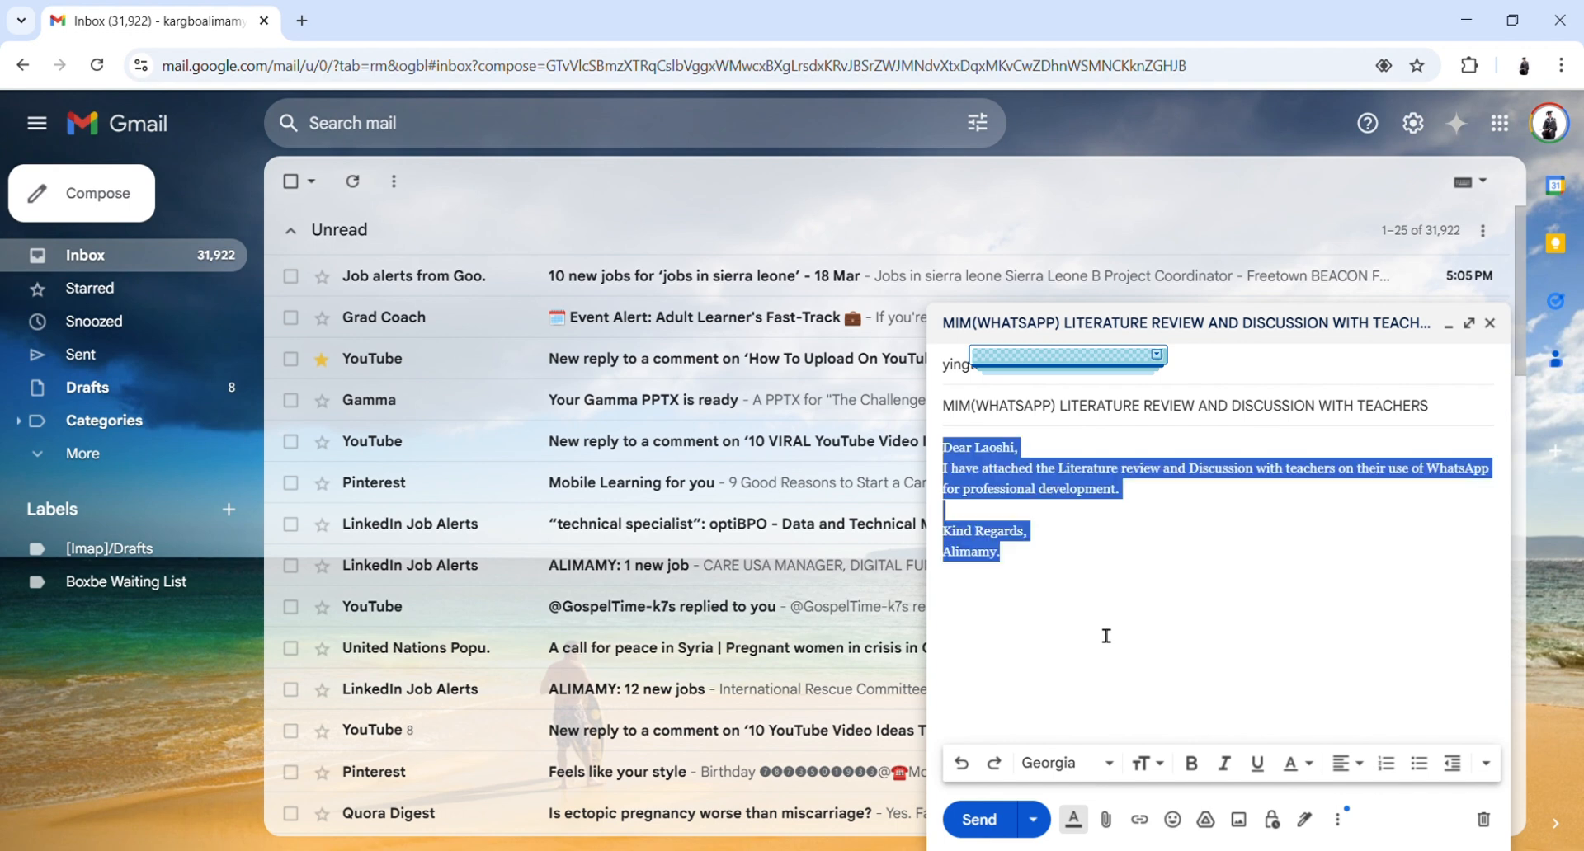
left_click(1120, 767)
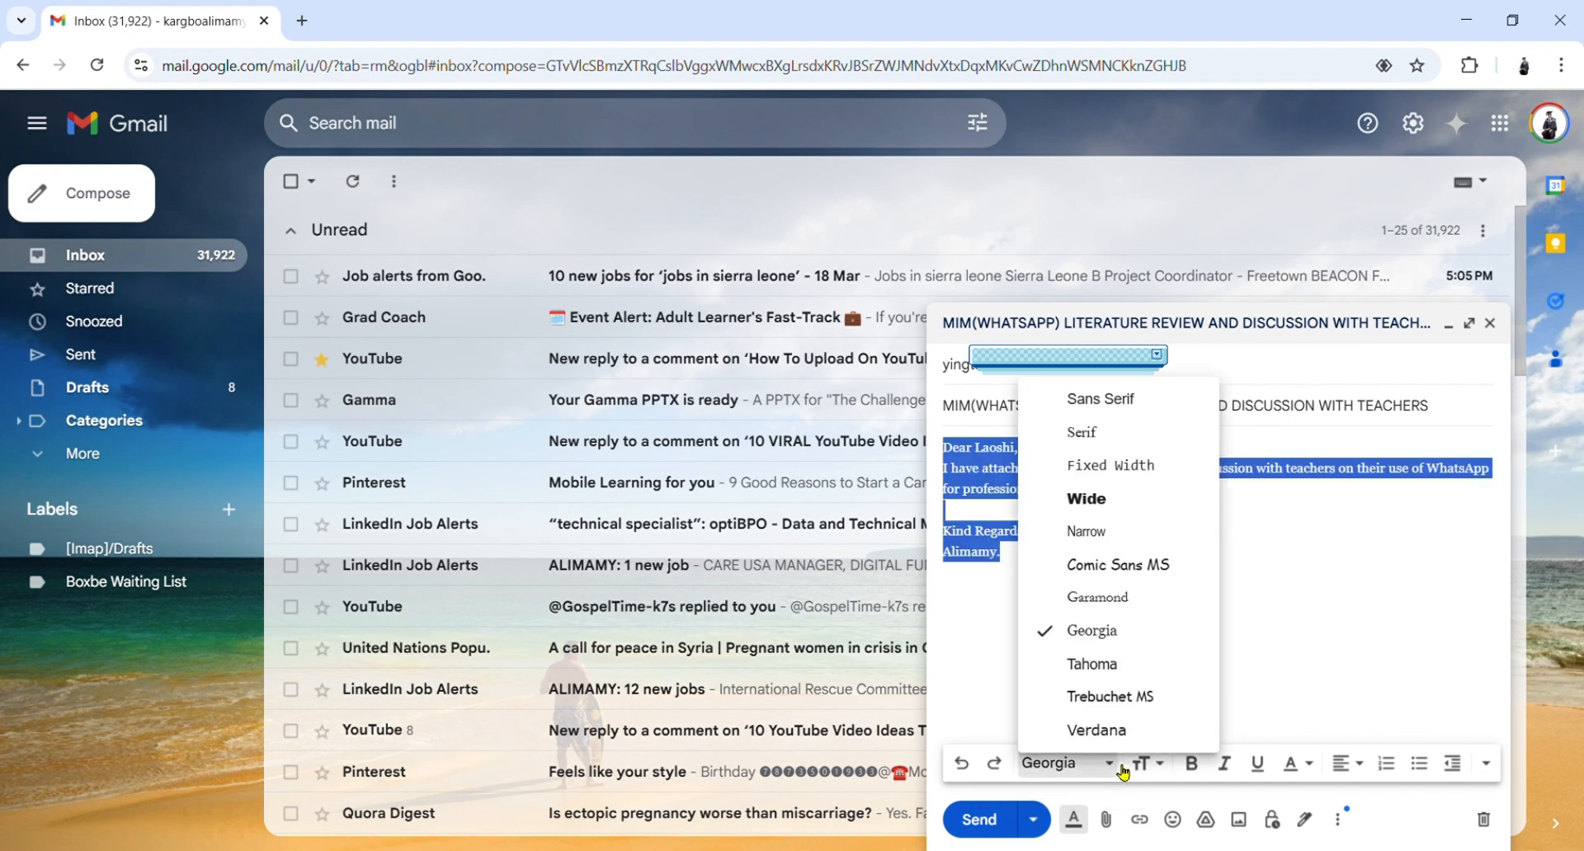
left_click(1128, 403)
left_click(1066, 592)
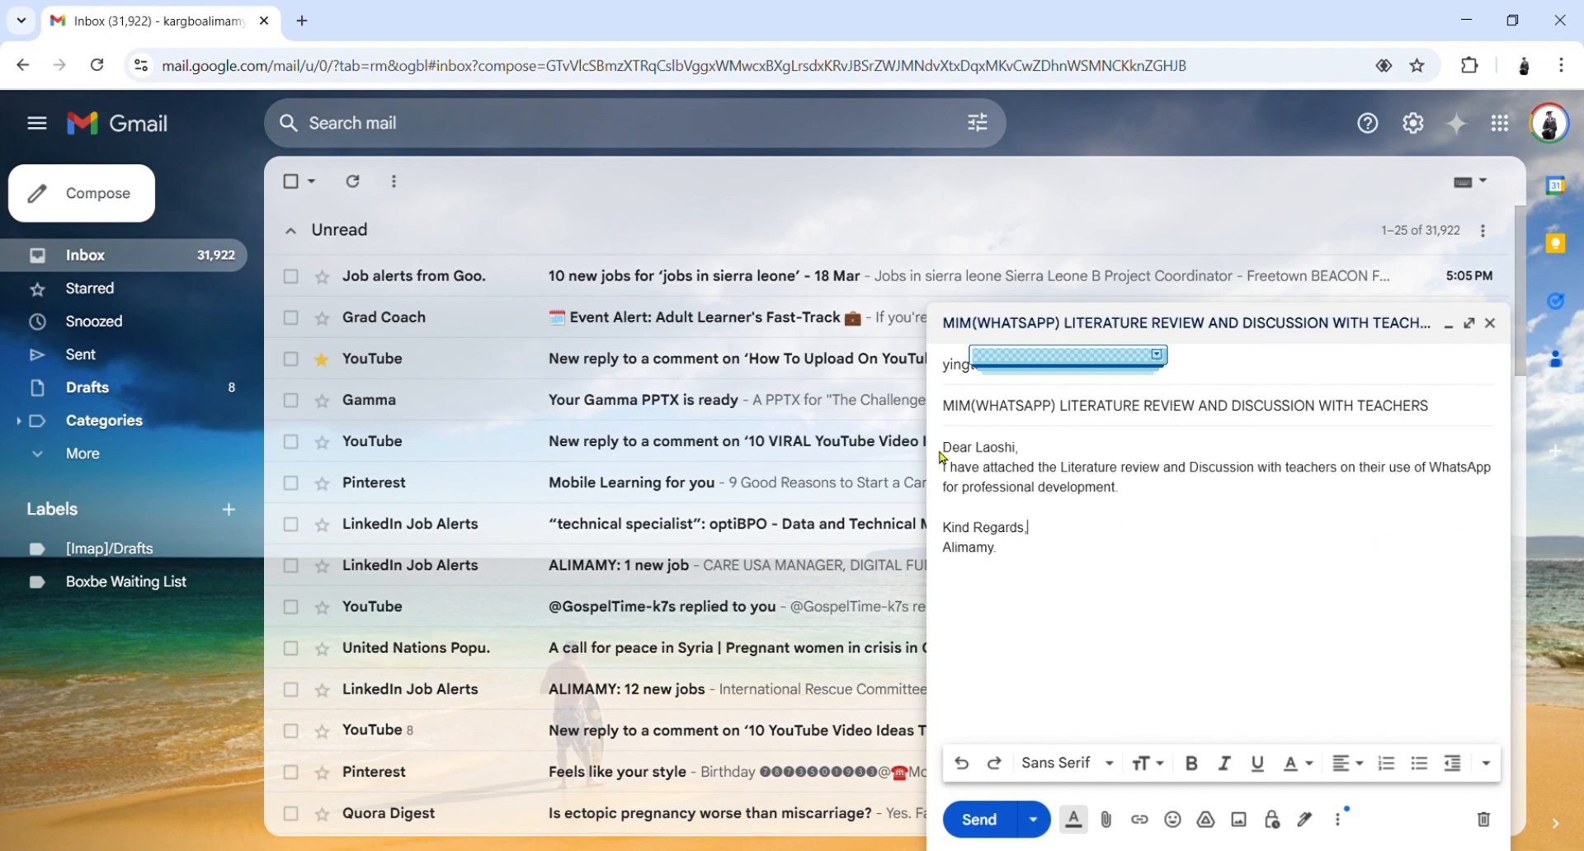
left_click(1049, 519)
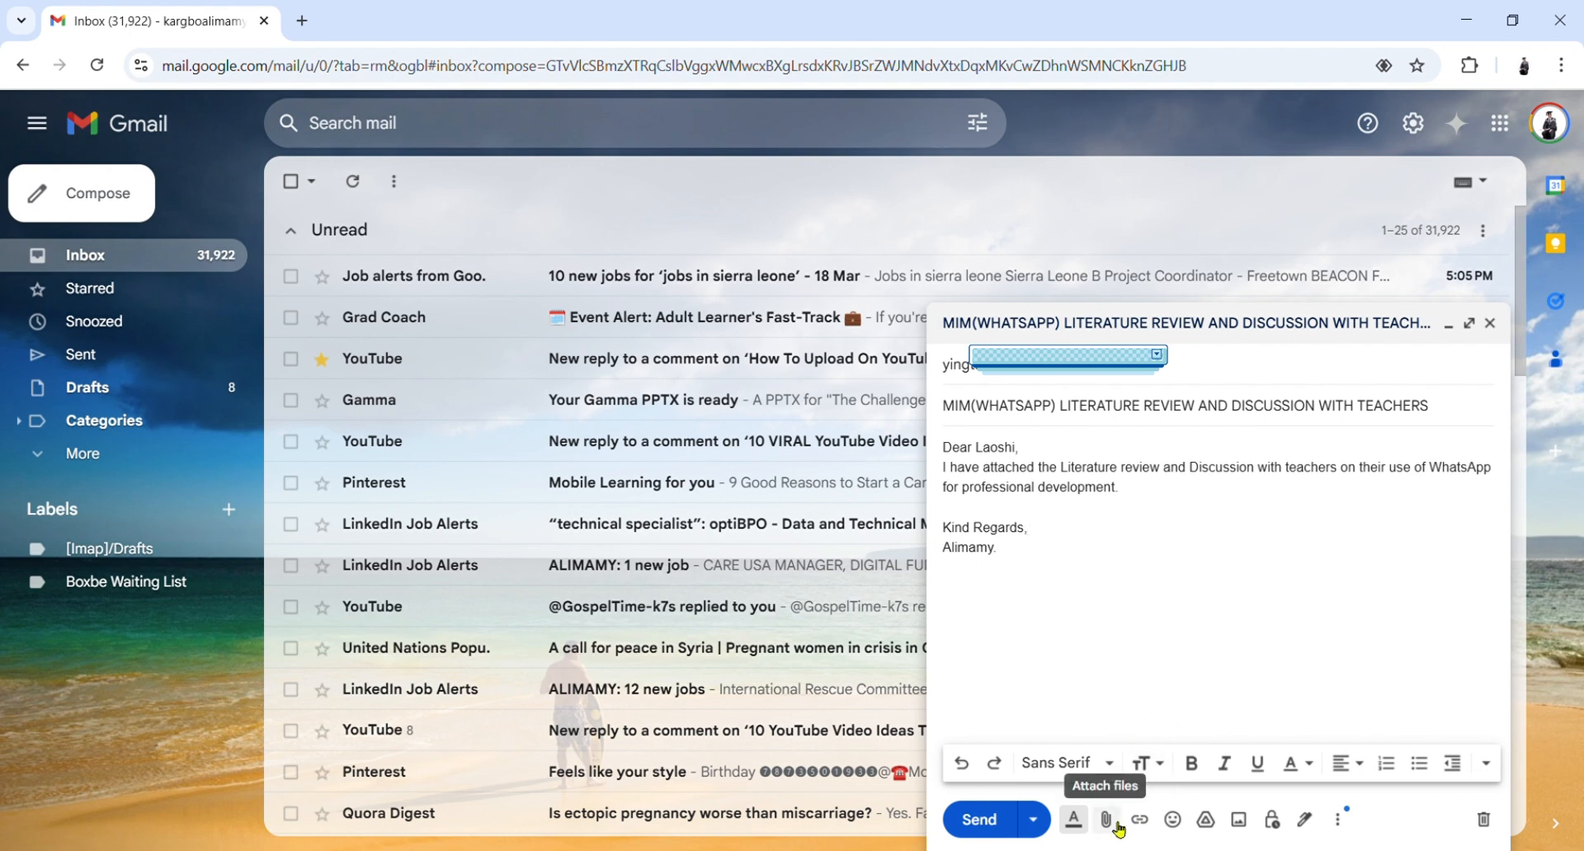
View the additional send options for the email, and close them without choosing one
left_click(1008, 833)
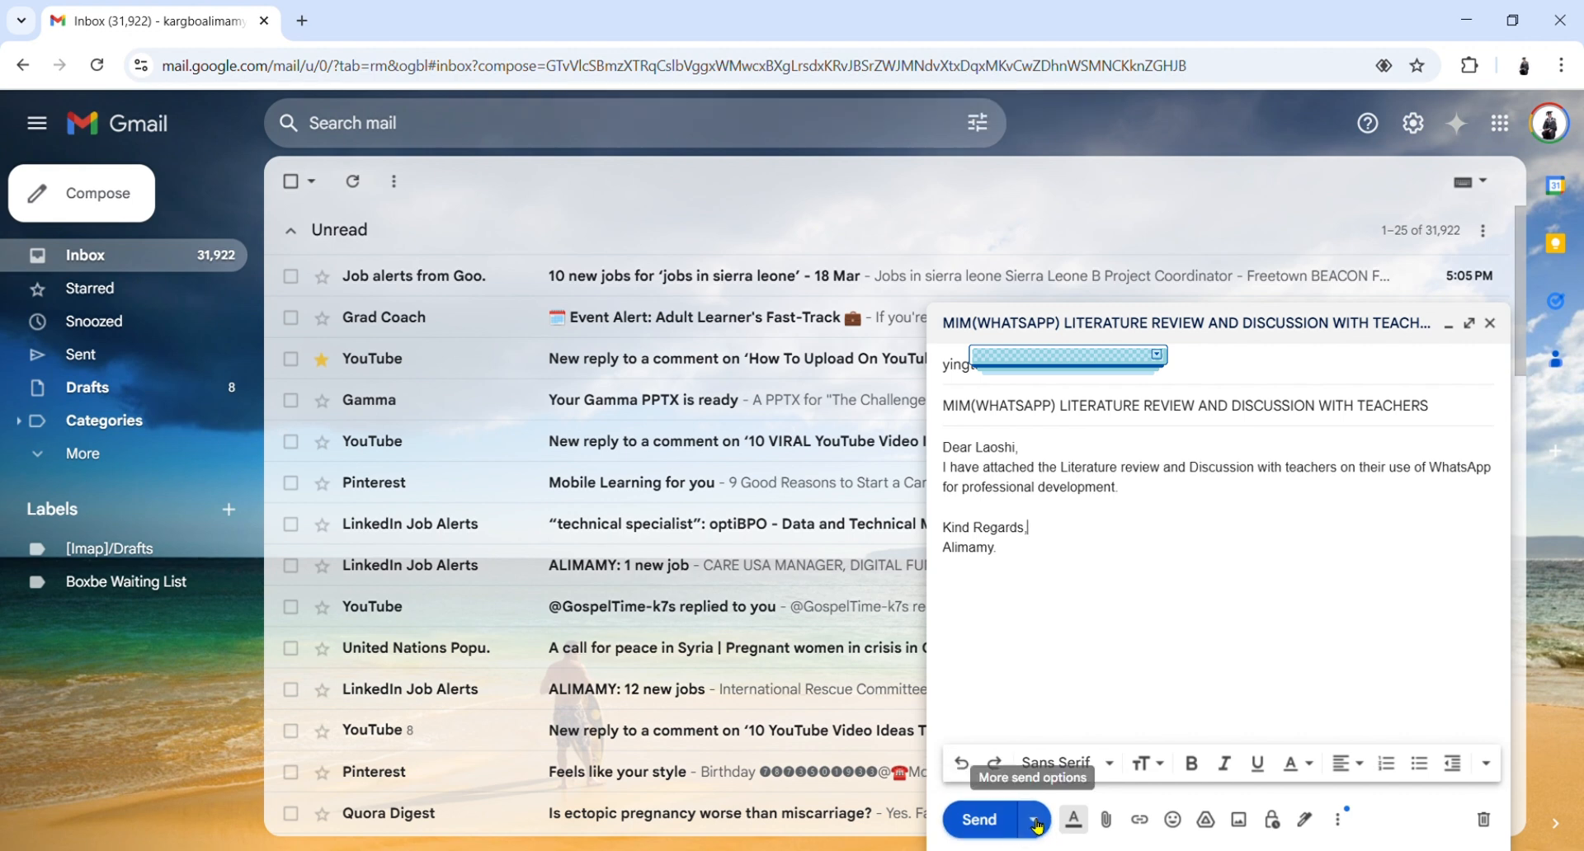
left_click(1033, 826)
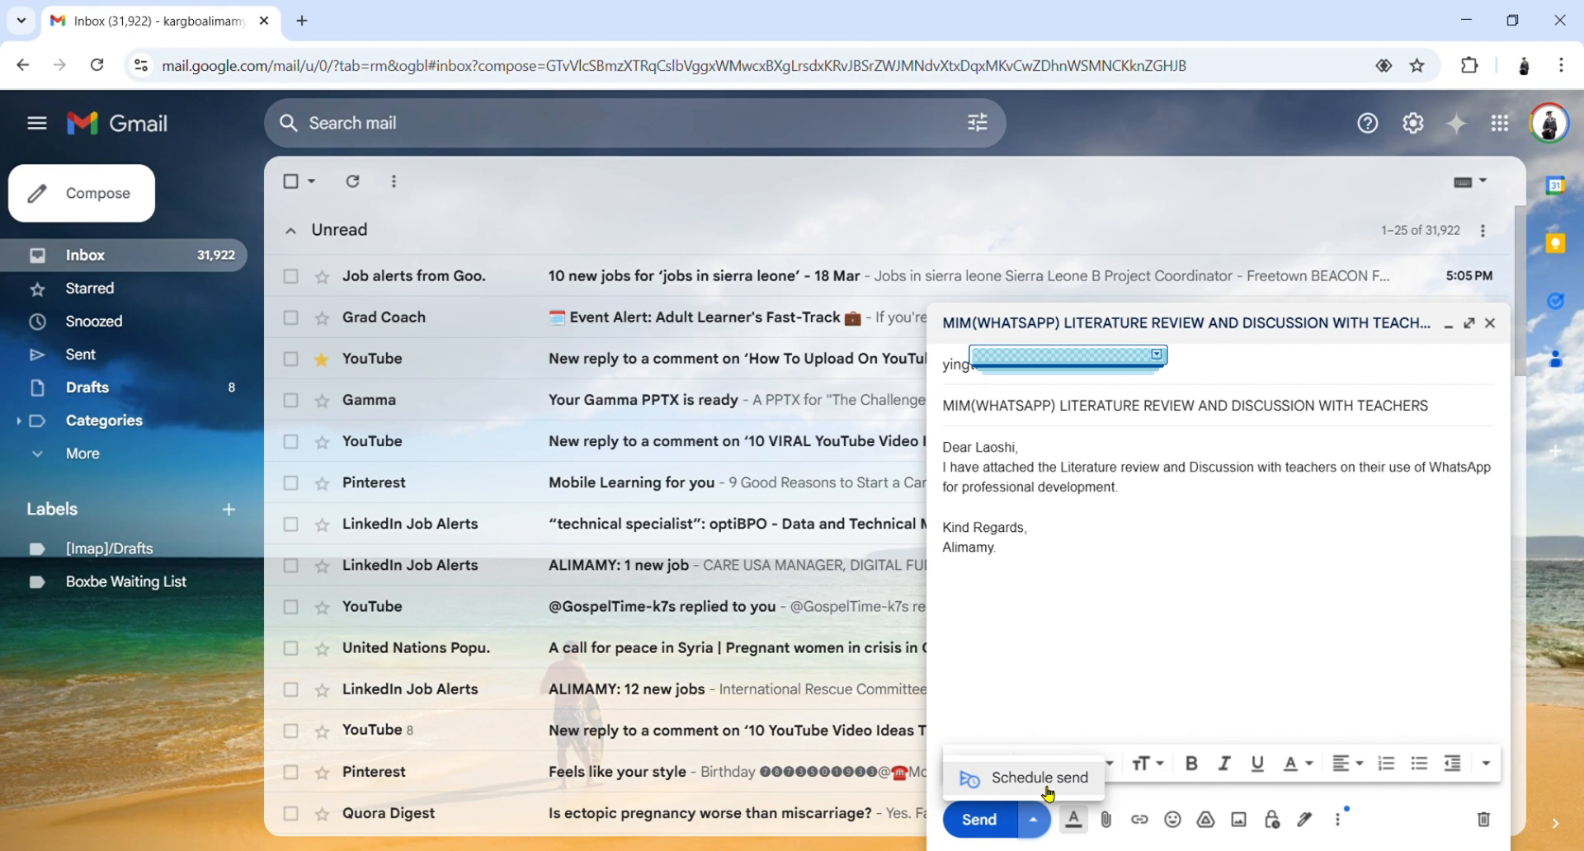
left_click(1139, 665)
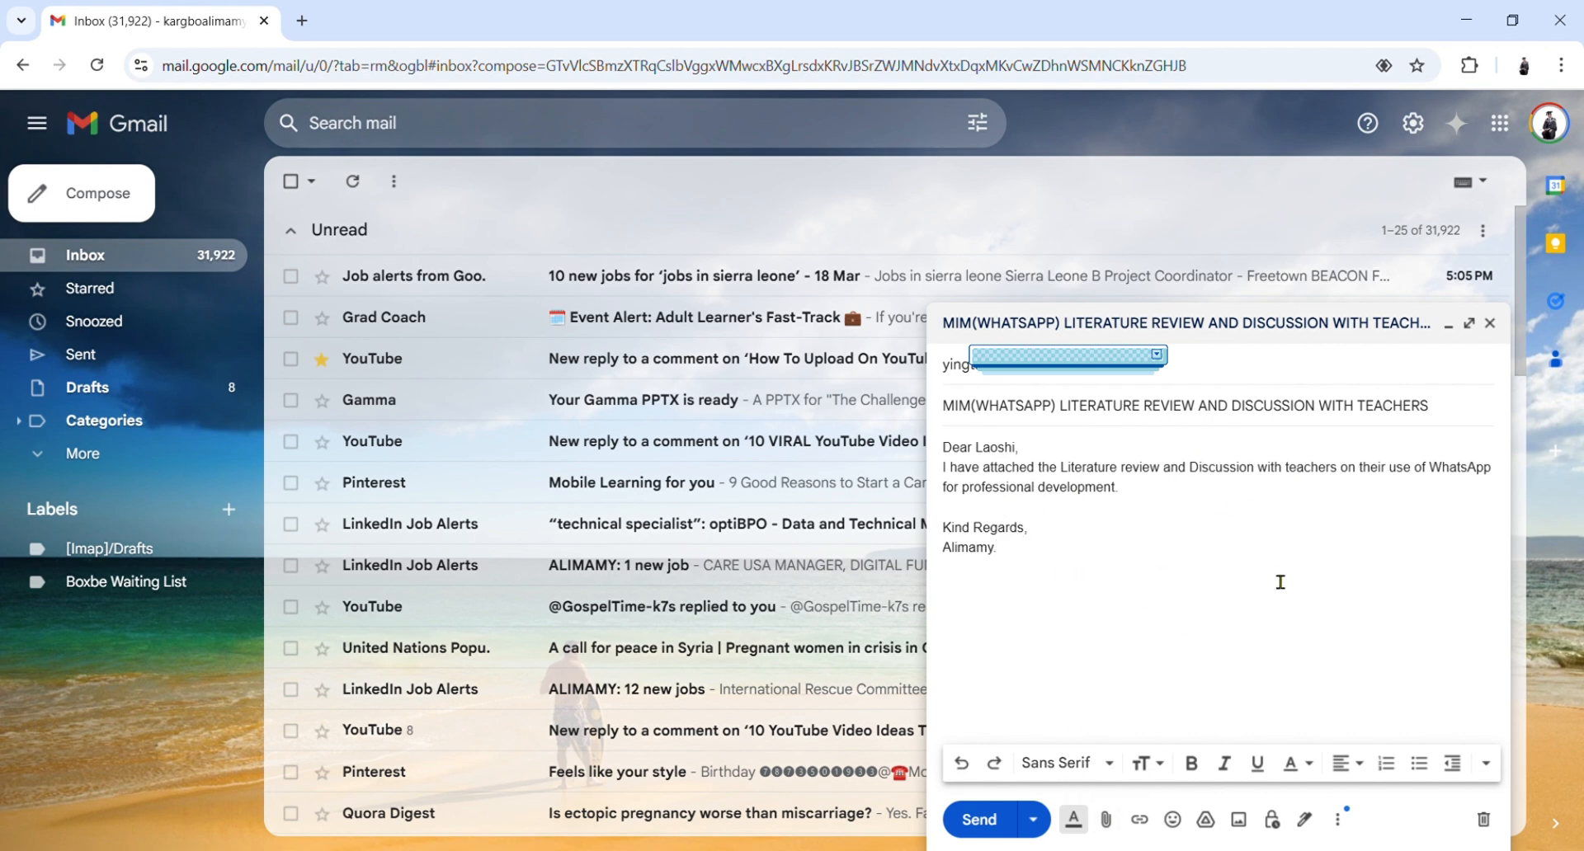
Attach the MOBILE INSTANT MESSAGING(Whatsapp) literature review and the MY DISCUSSION_INTERVIEW document on teachers to the email
left_click(1113, 828)
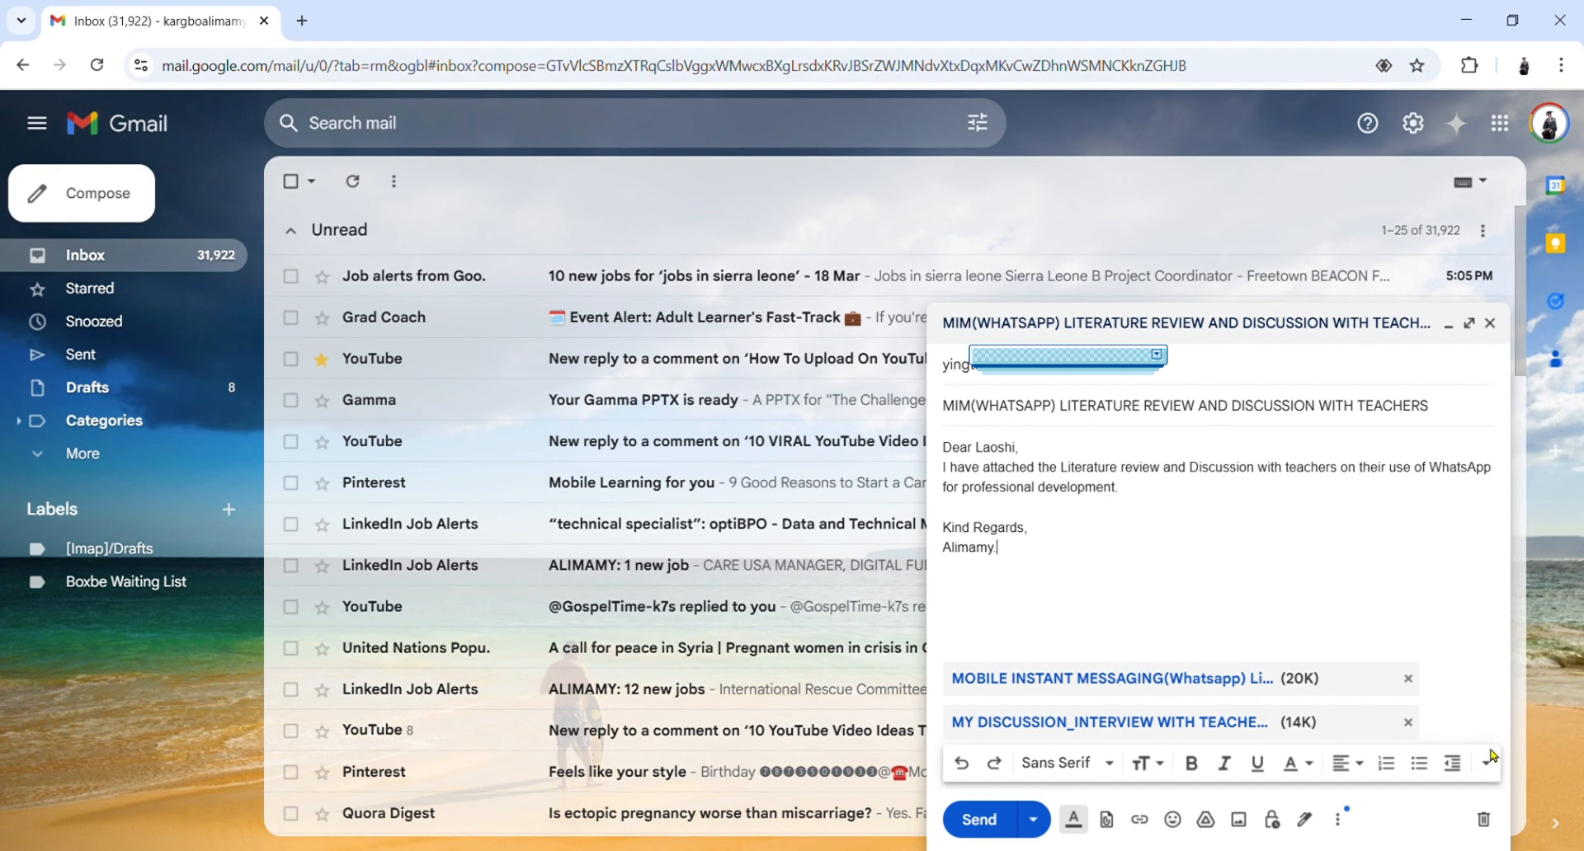
Look through the emoji picker and the message's additional options, and close both without choosing anything
left_click(1175, 822)
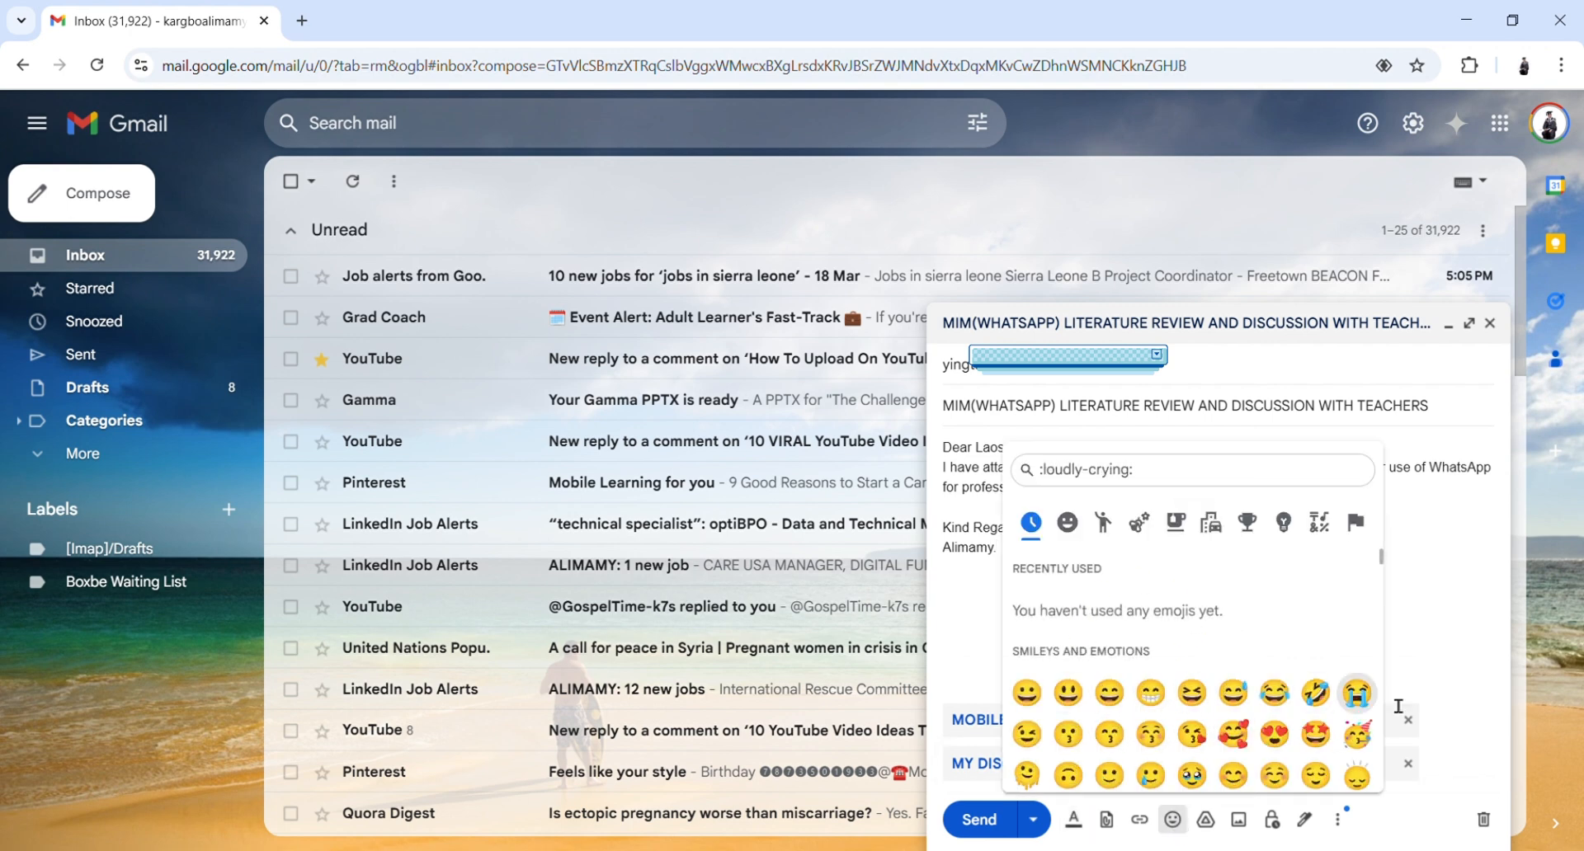
left_click(1445, 633)
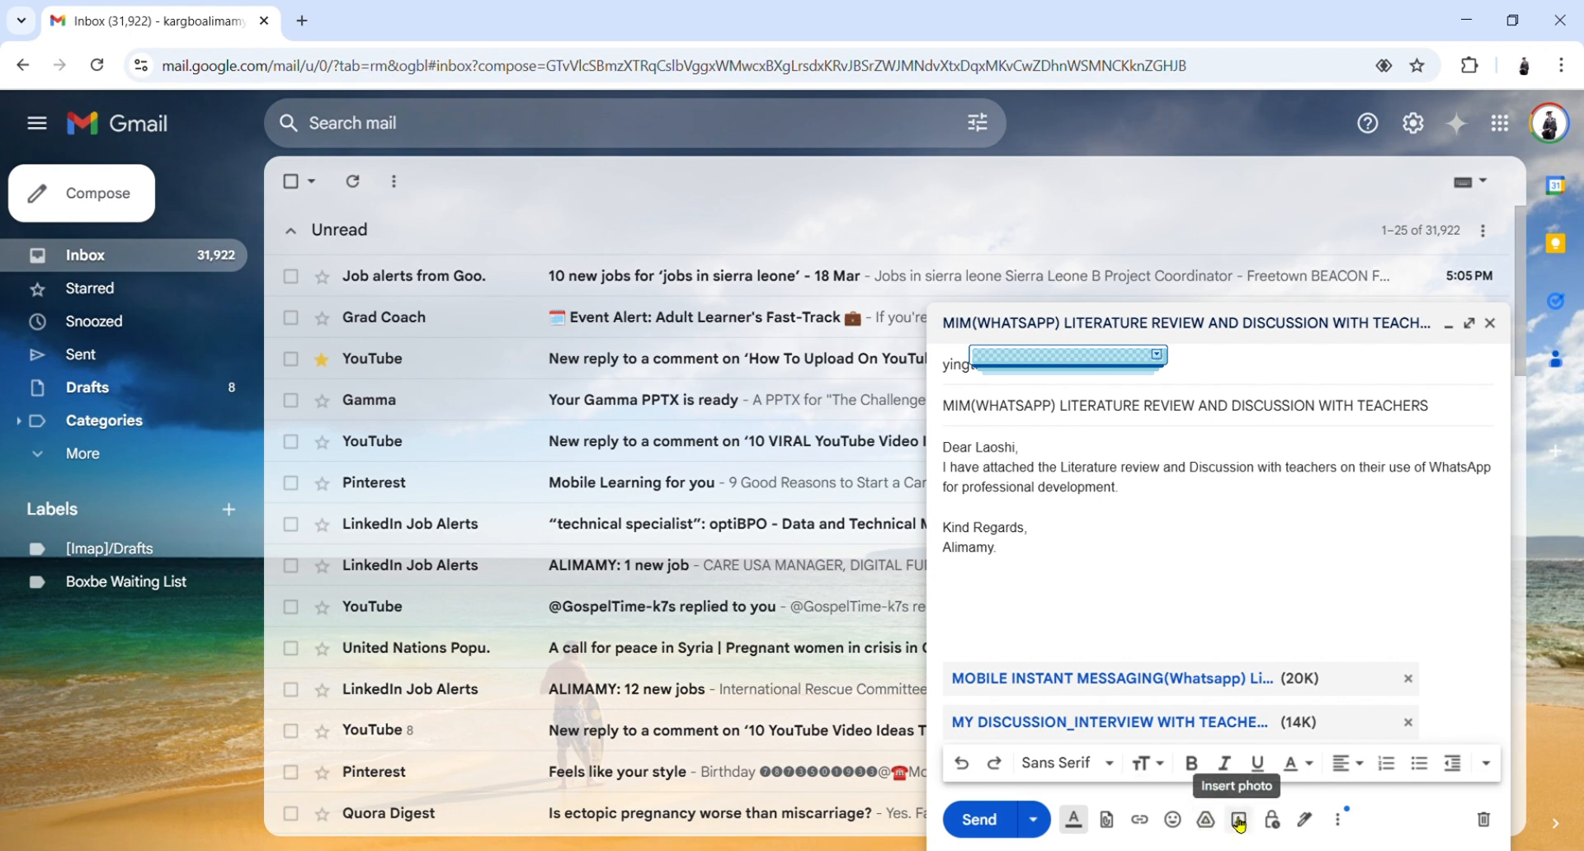
left_click(1338, 820)
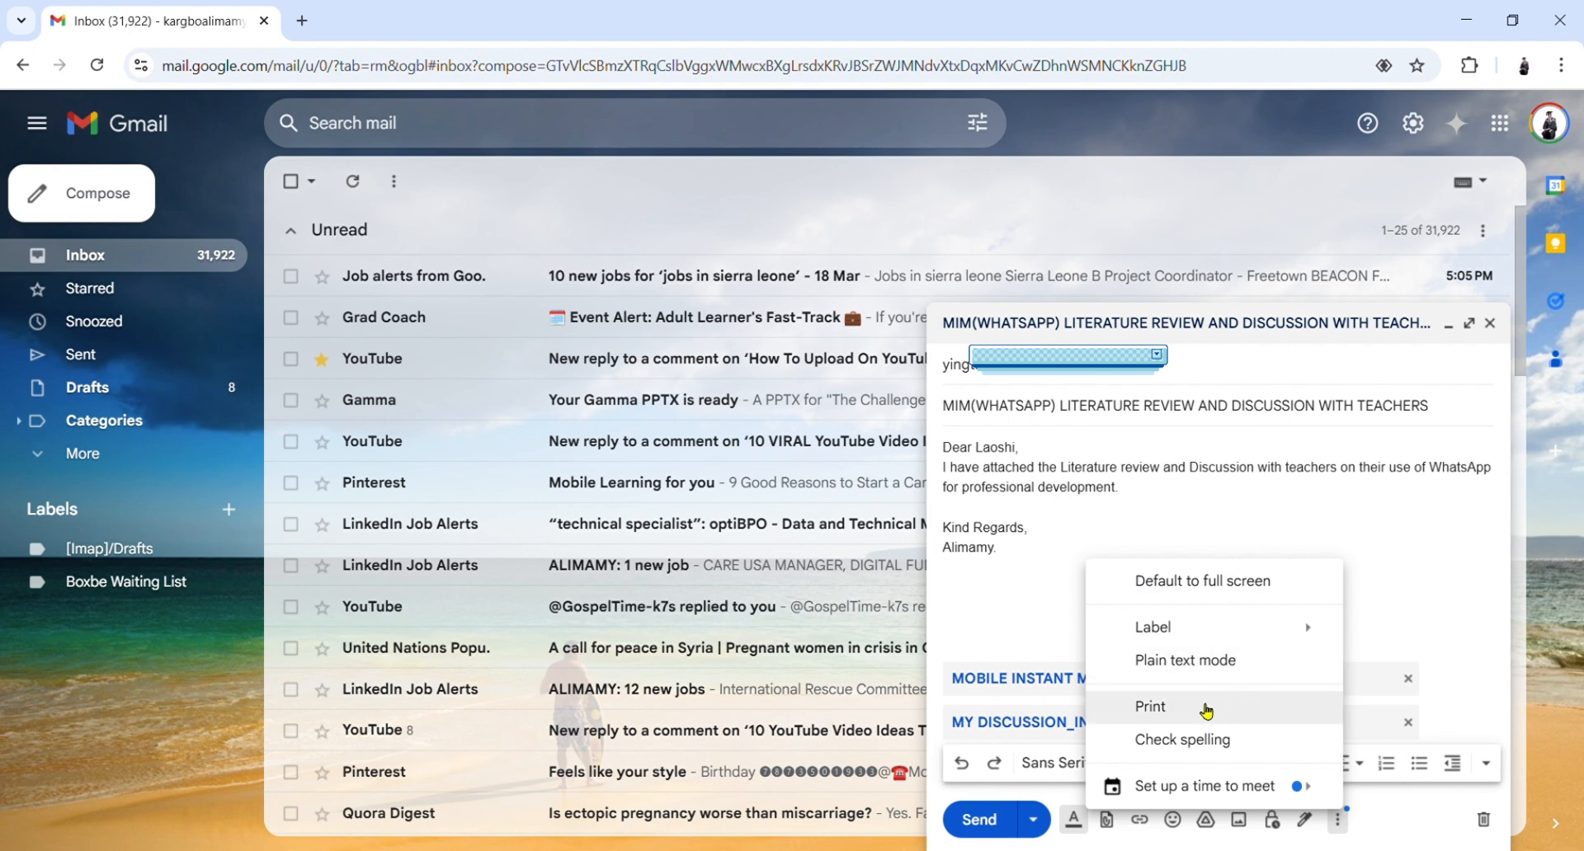
left_click(990, 205)
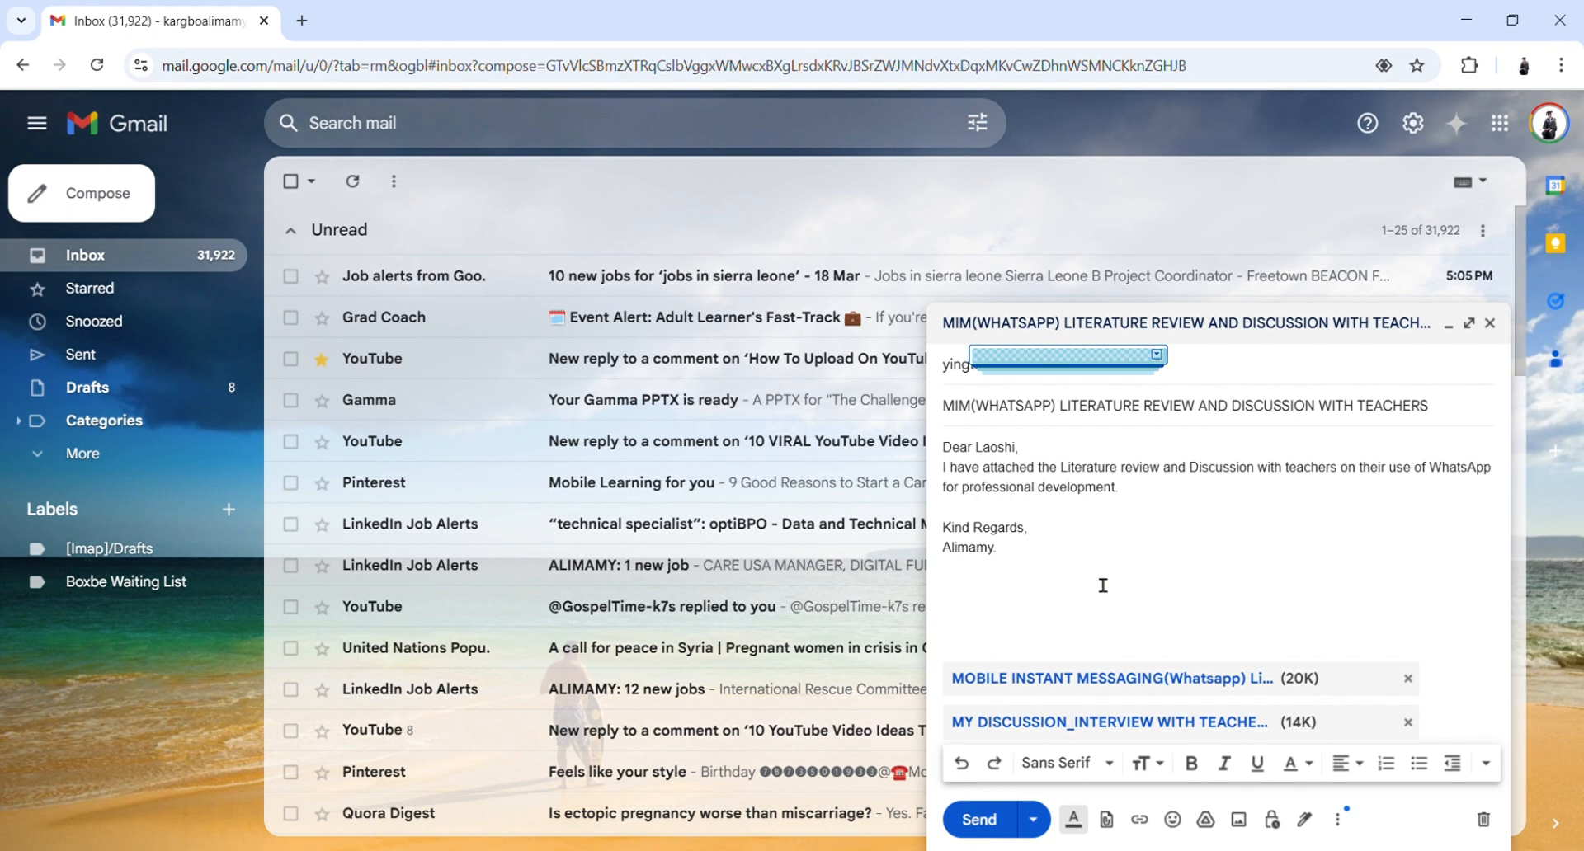
Send the email, and check the sent message and its entry in the Sent folder
left_click(981, 820)
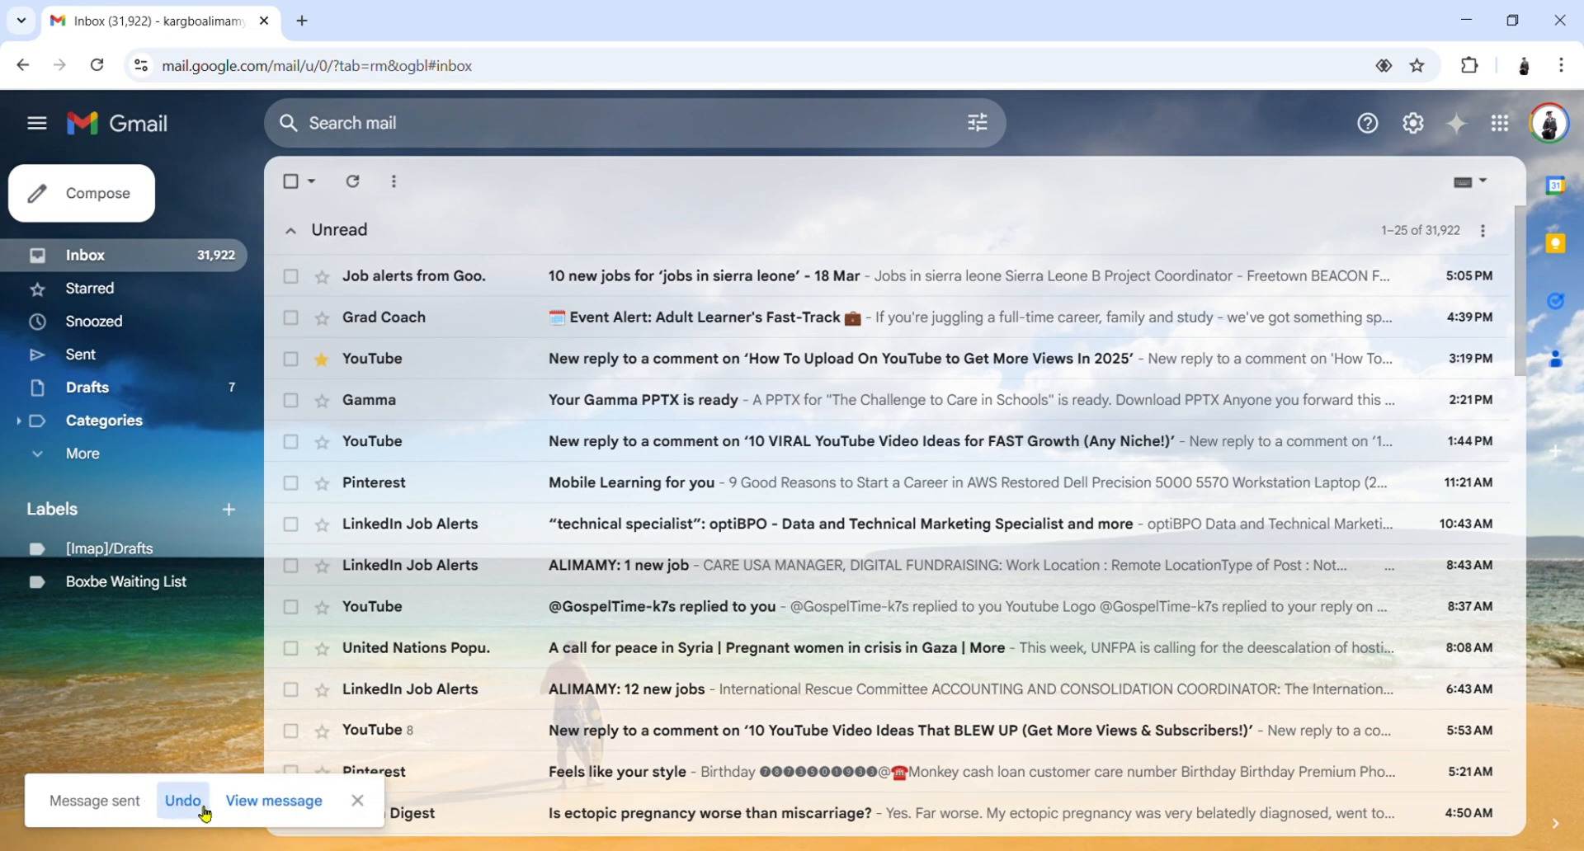
left_click(271, 808)
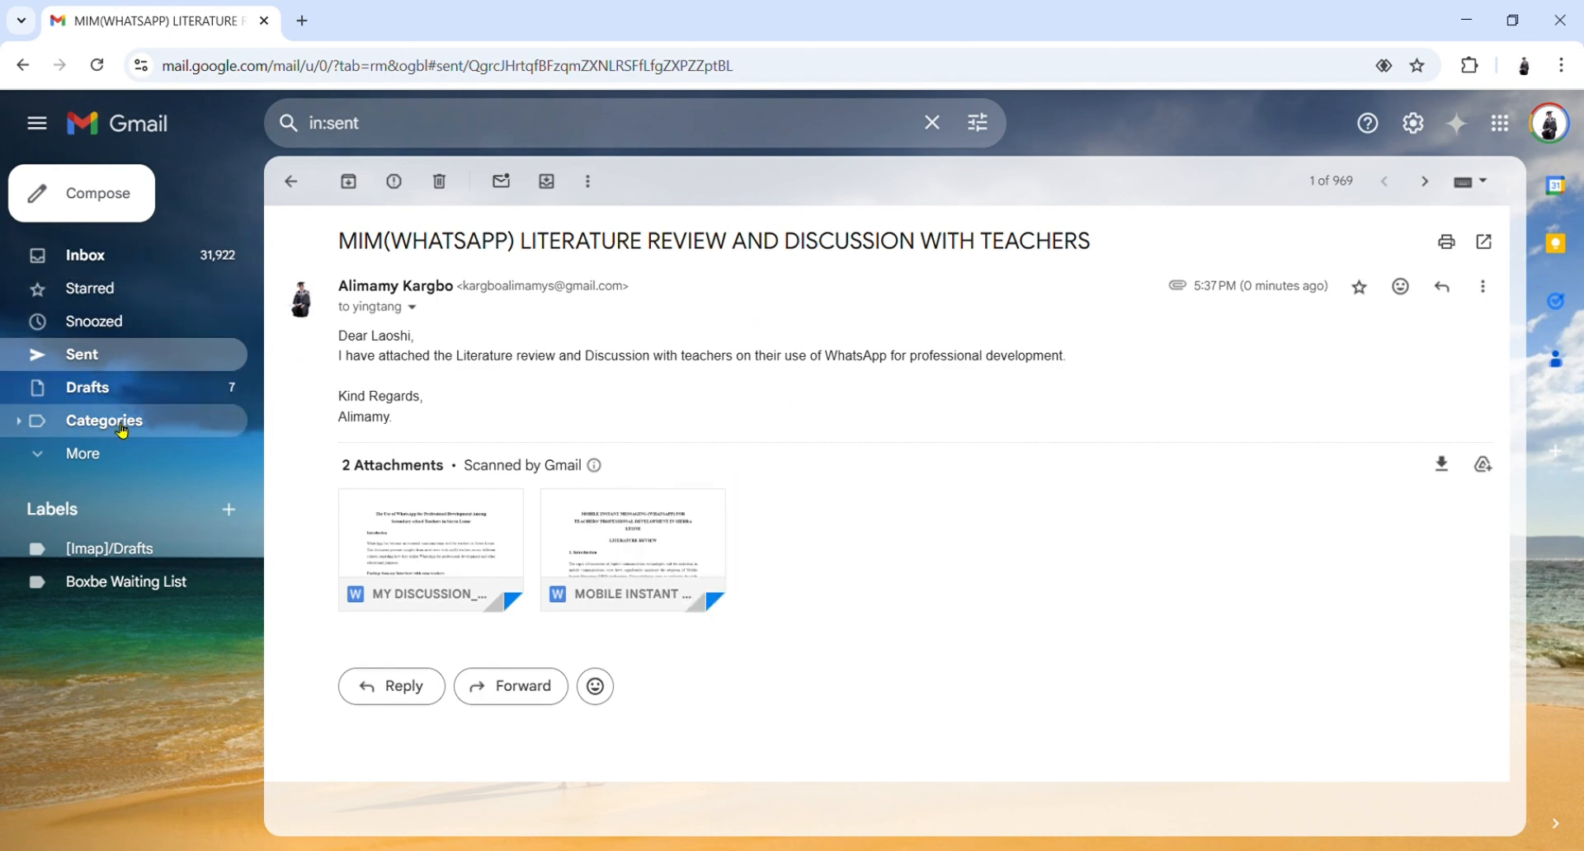
left_click(130, 356)
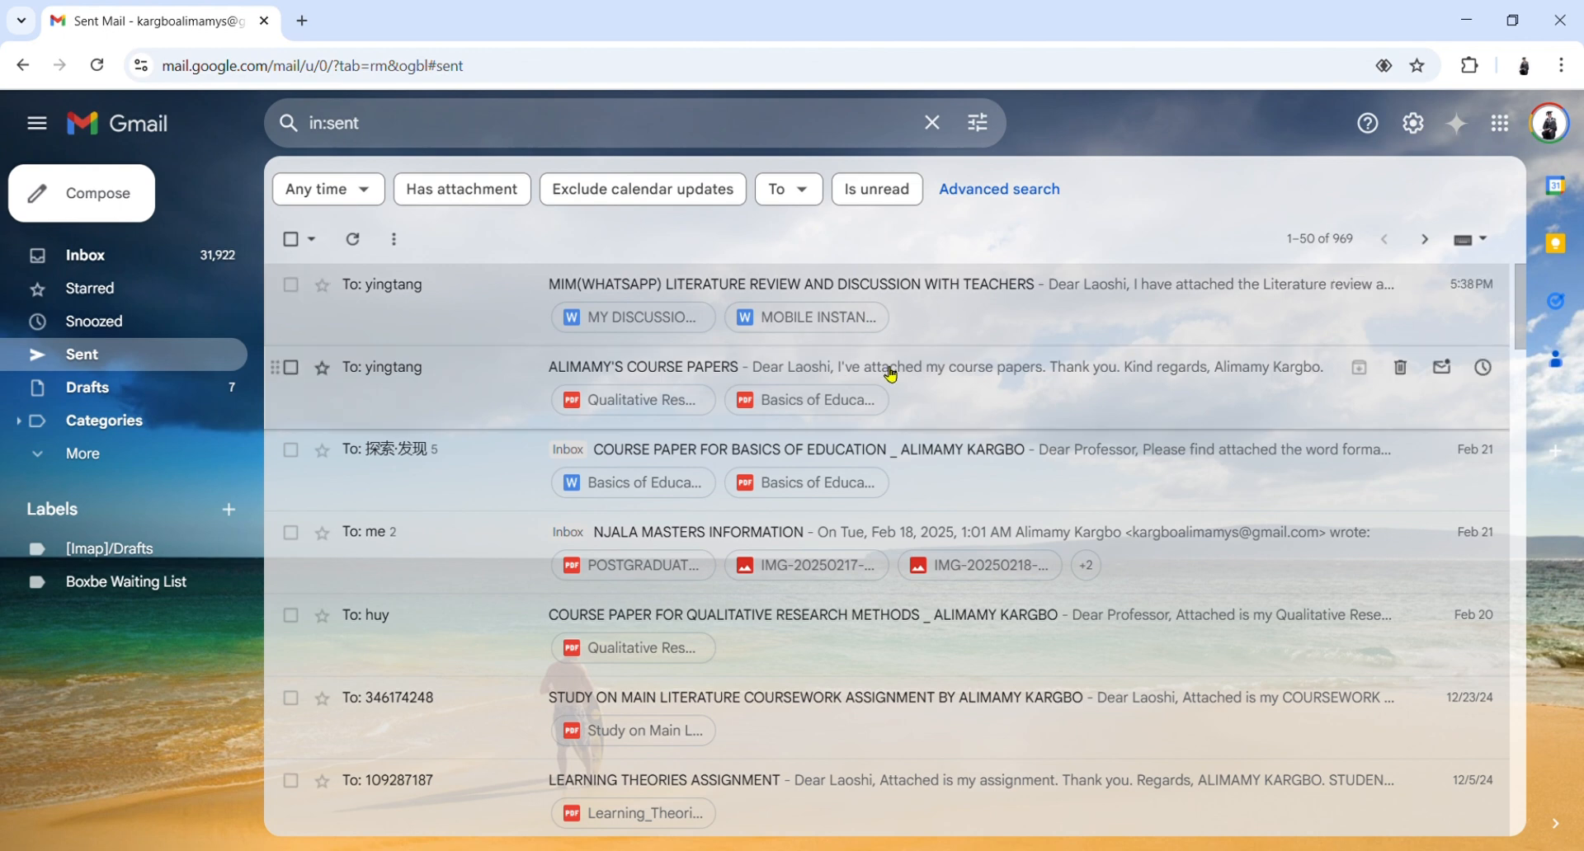
Collapse and re-expand the main folder menu, and return to the Inbox
left_click(41, 125)
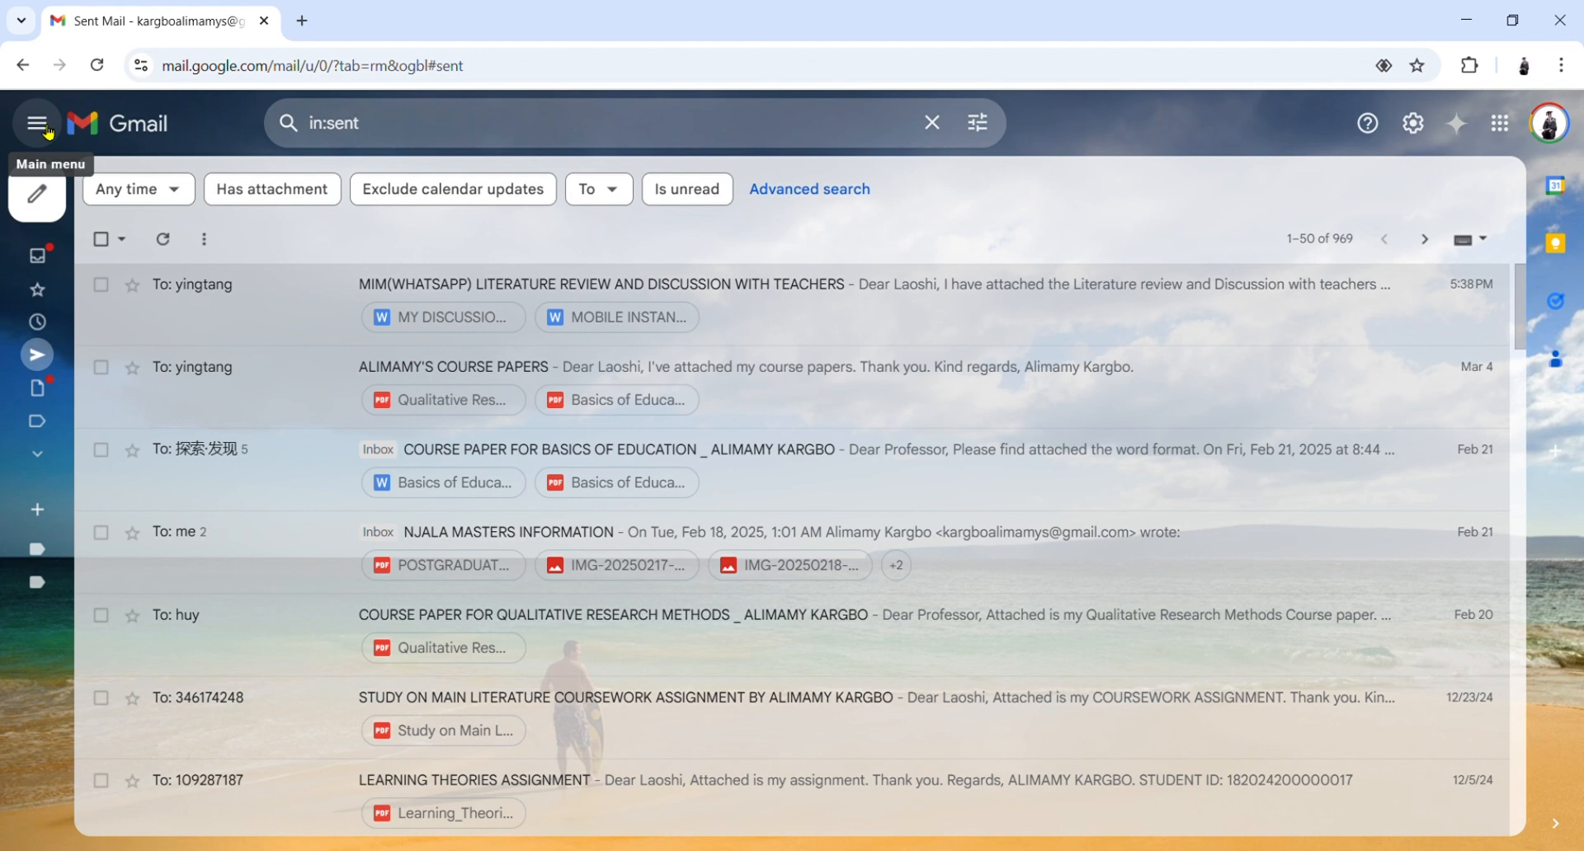
left_click(37, 125)
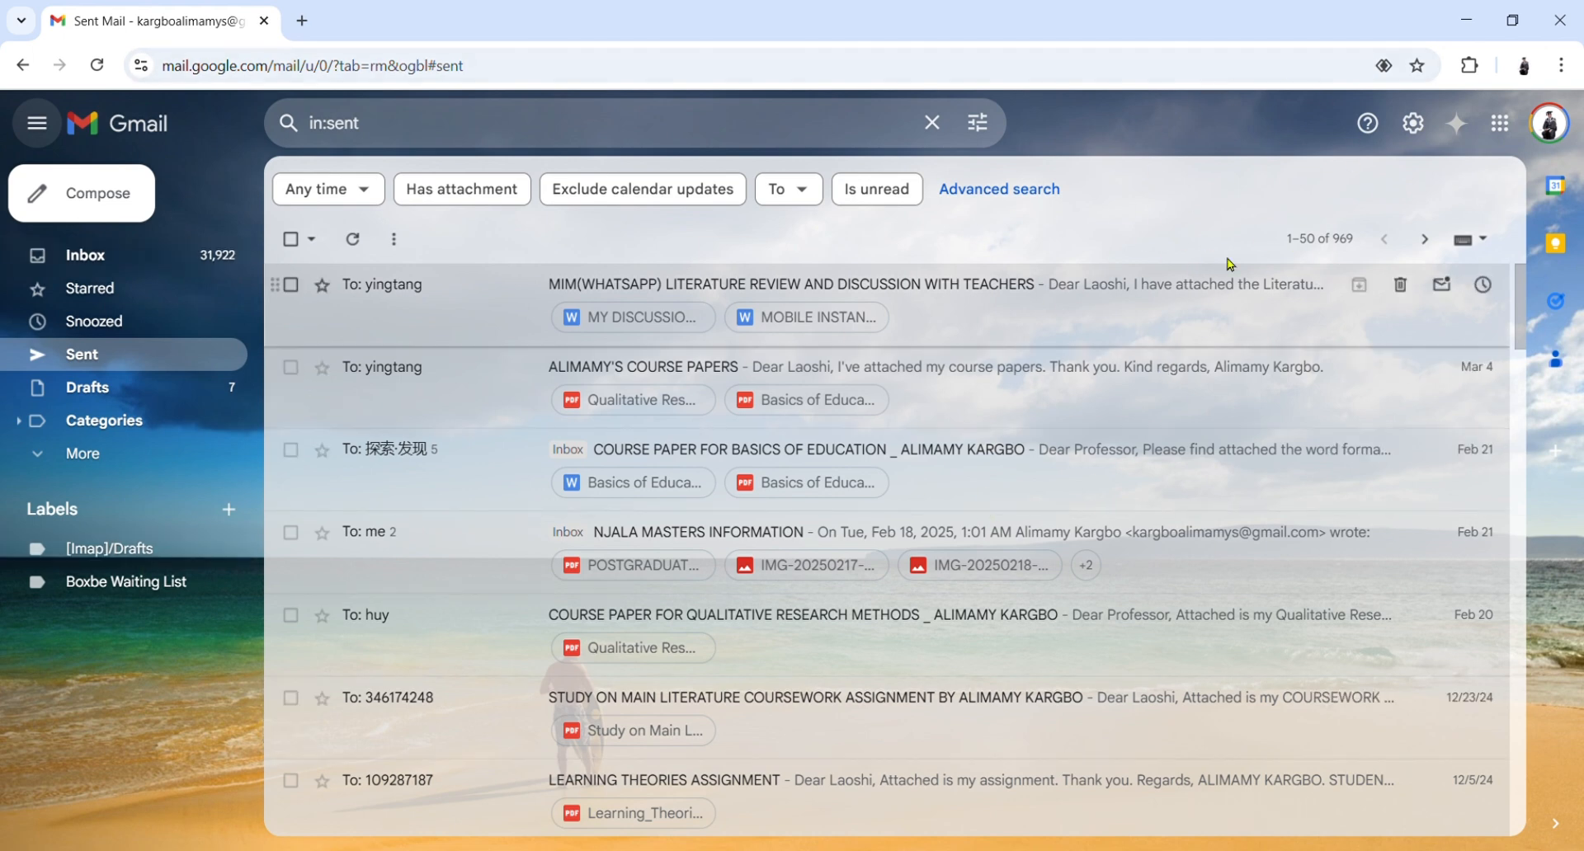
left_click(97, 258)
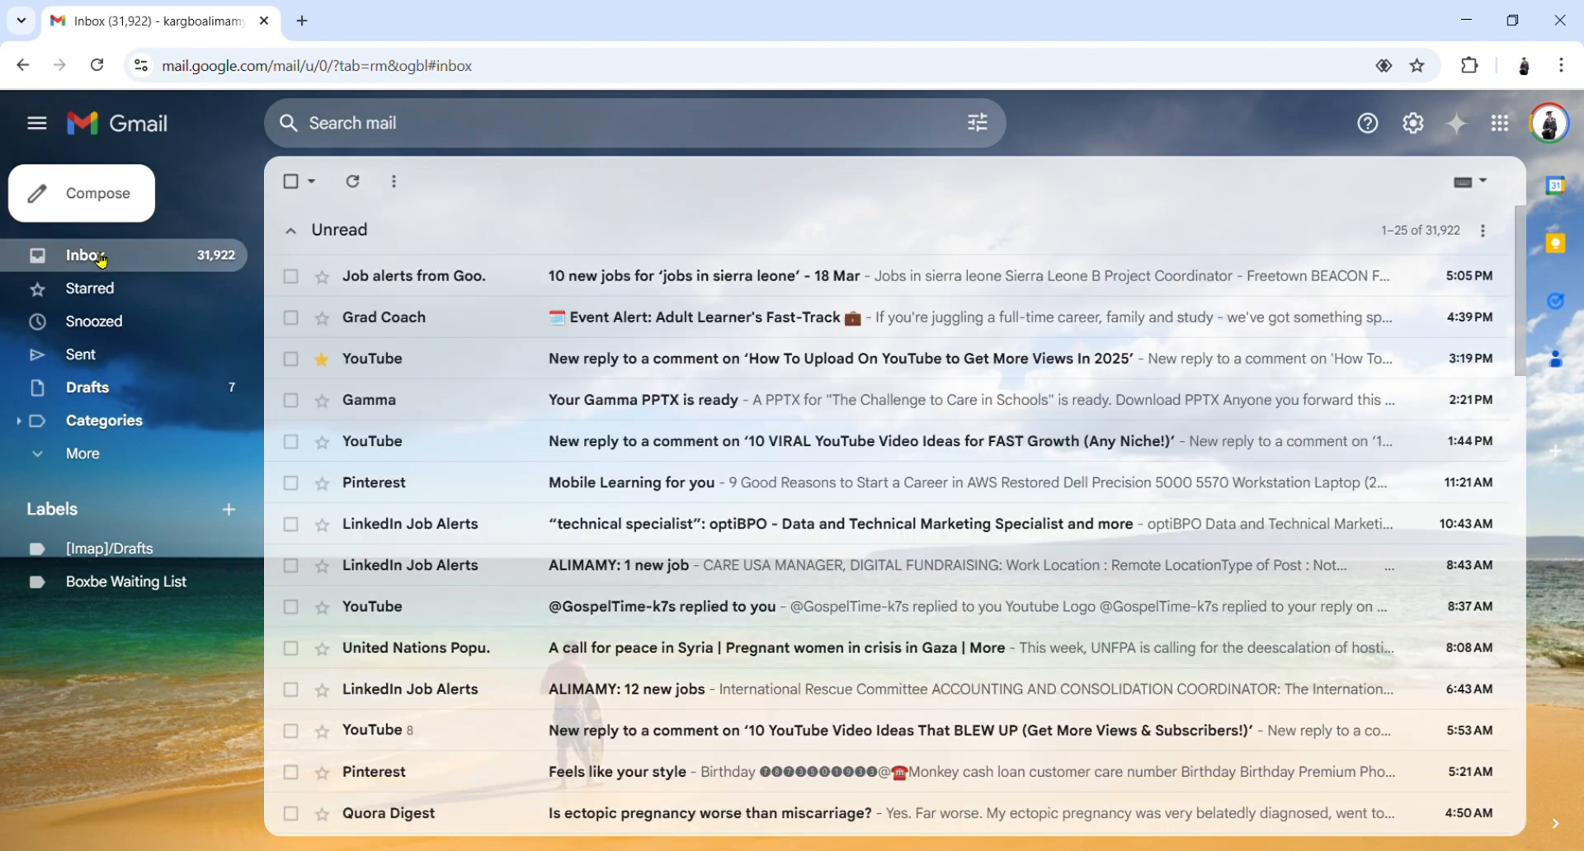